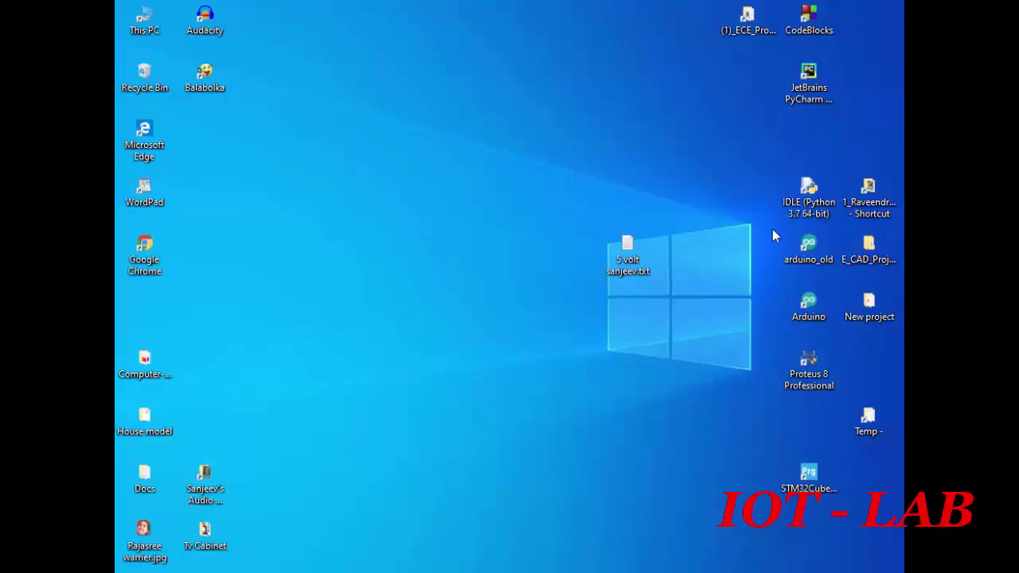
Step: Open the 5 volt notes text file and highlight the intro and component-choice sentences
double_click(625, 248)
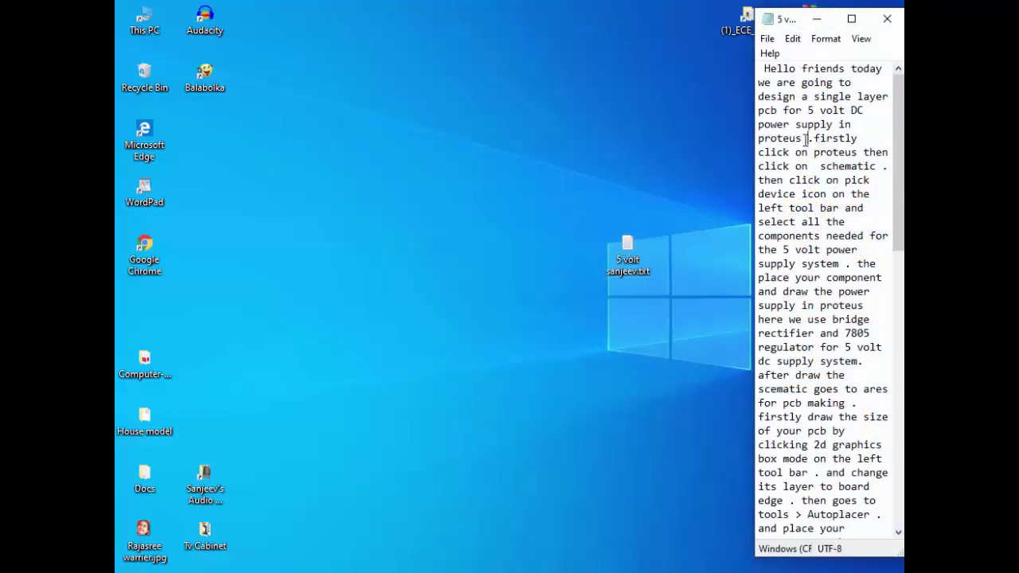
left_click_drag(805, 138, 759, 67)
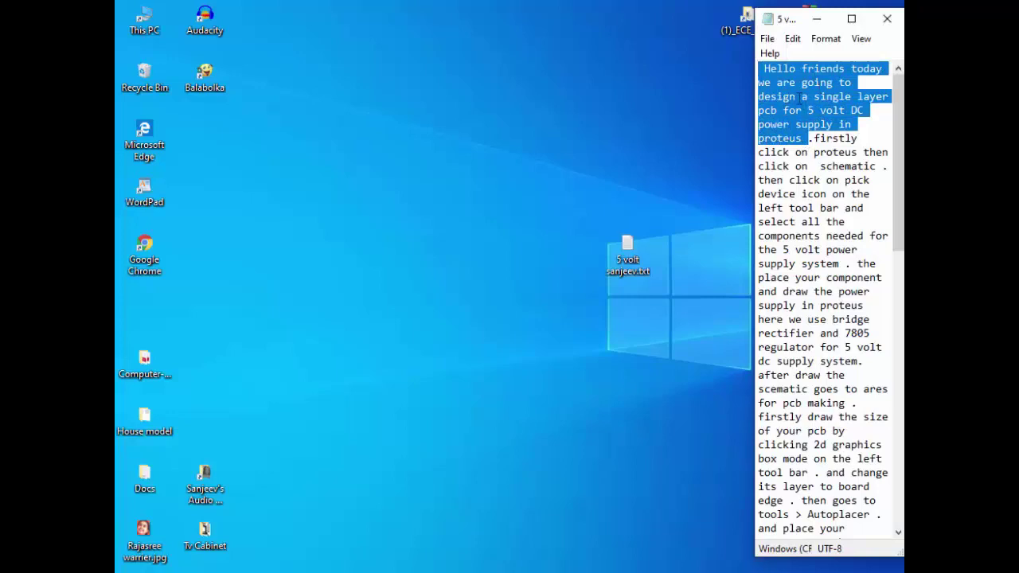
mouse_move(811, 137)
left_mouse_down()
mouse_move(836, 195)
mouse_move(841, 261)
left_mouse_up()
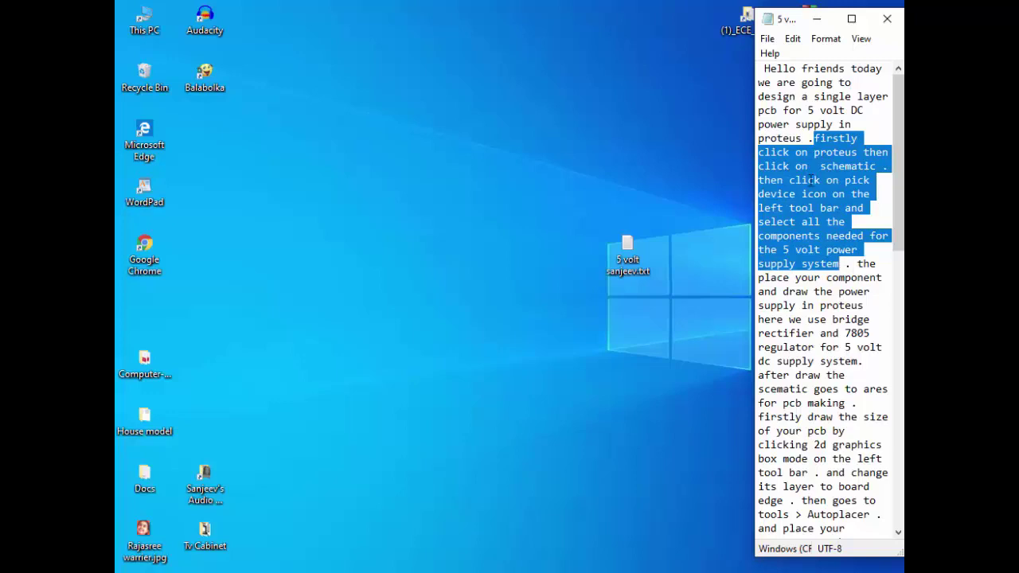
Step: Minimize the notes, launch Proteus 8 Professional and start a blank schematic capture sheet
left_click(818, 19)
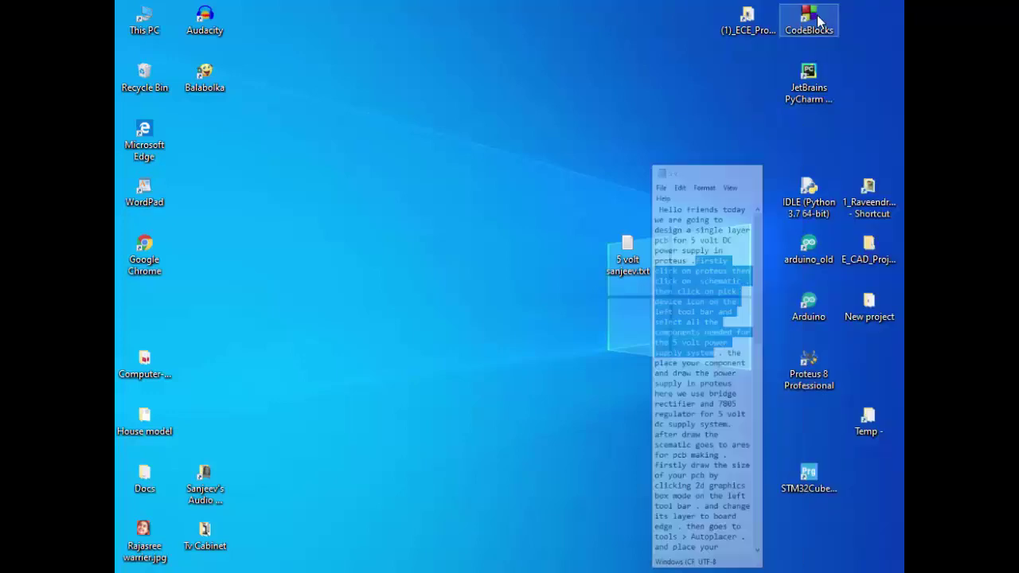
double_click(809, 364)
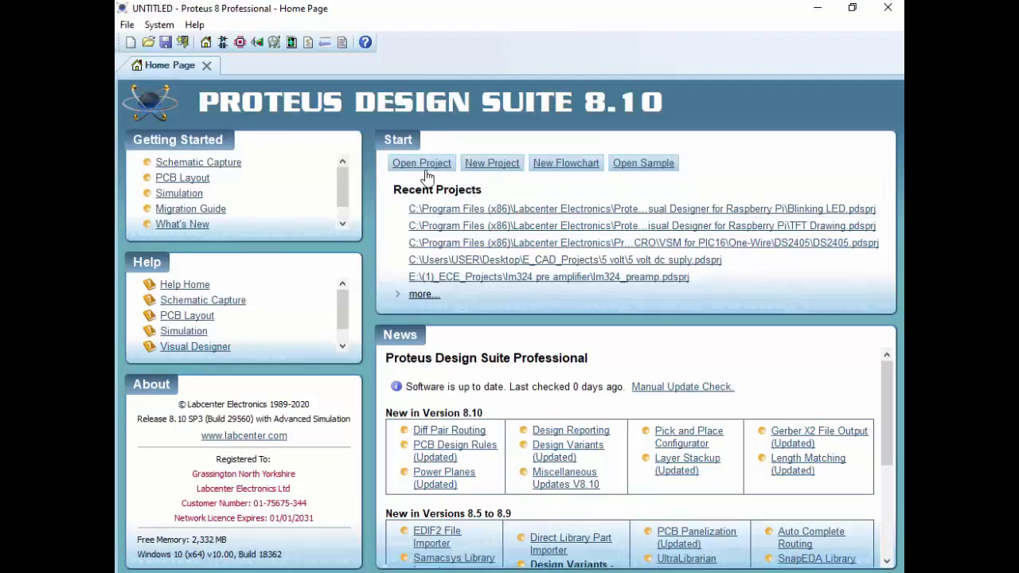
left_click(223, 42)
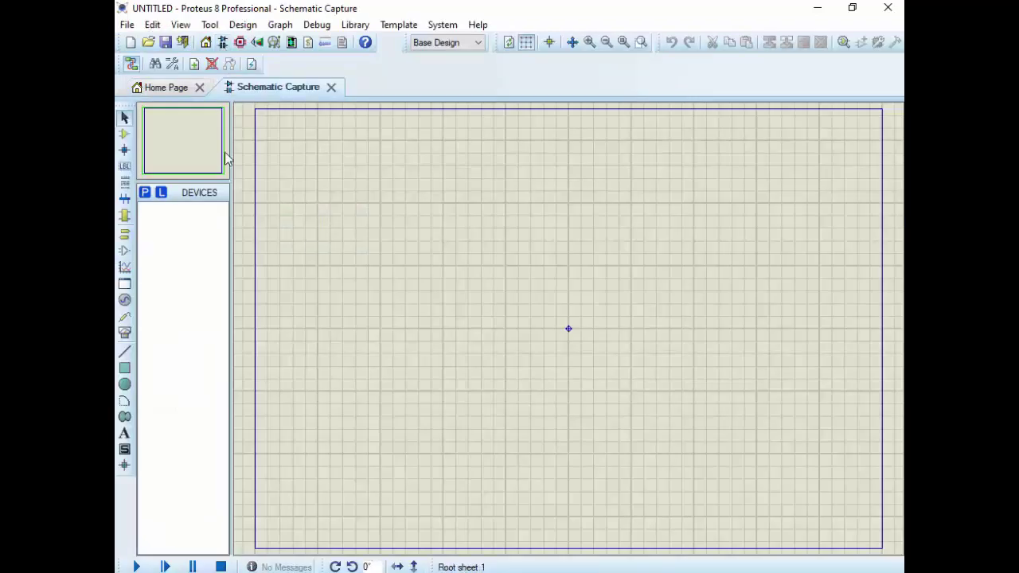
left_click(145, 192)
type("1n4007")
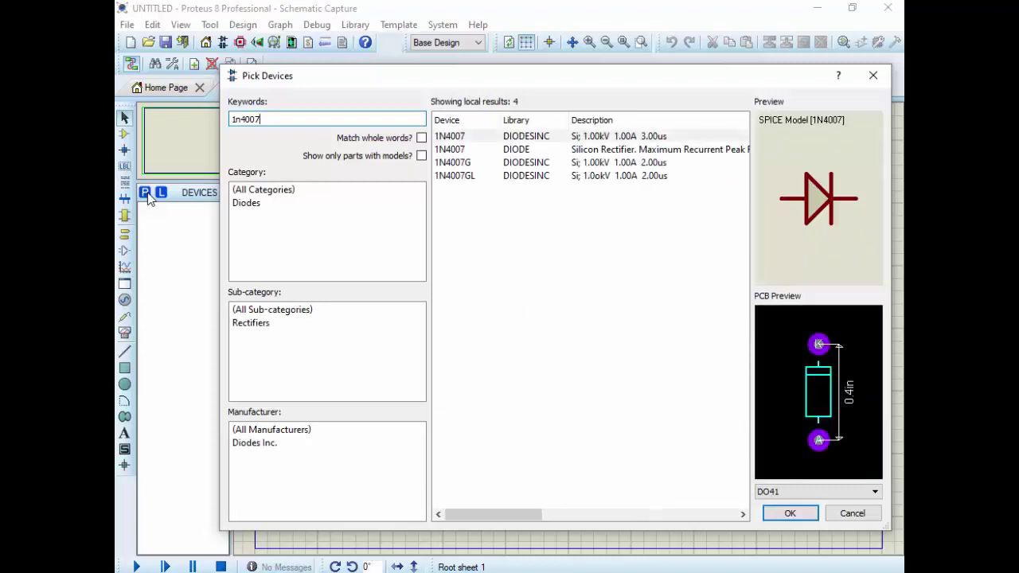
Step: Add the 1N4007 diode and the CERAMIC220P ceramic disc capacitor to the device list
double_click(536, 141)
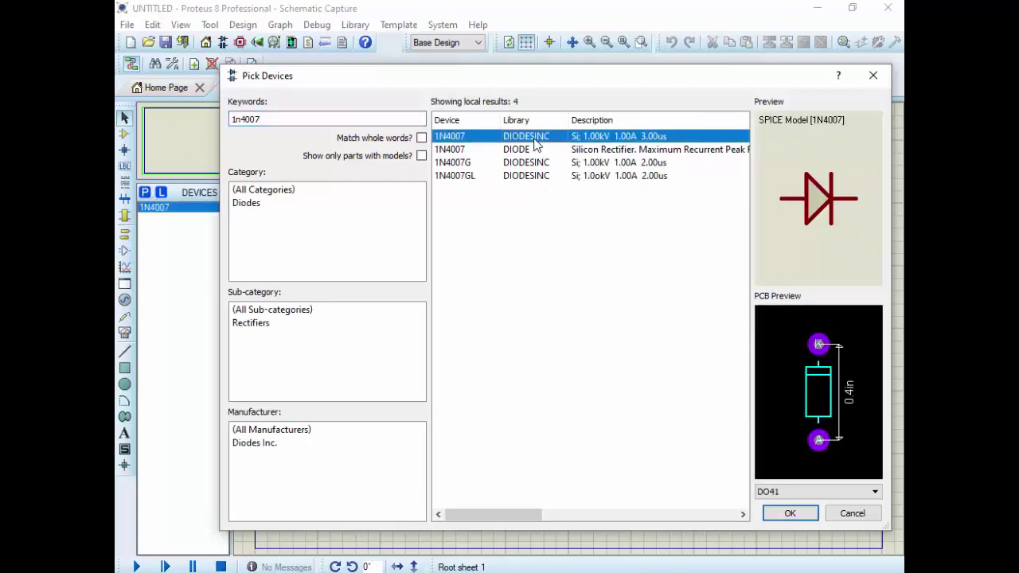
double_click(274, 118)
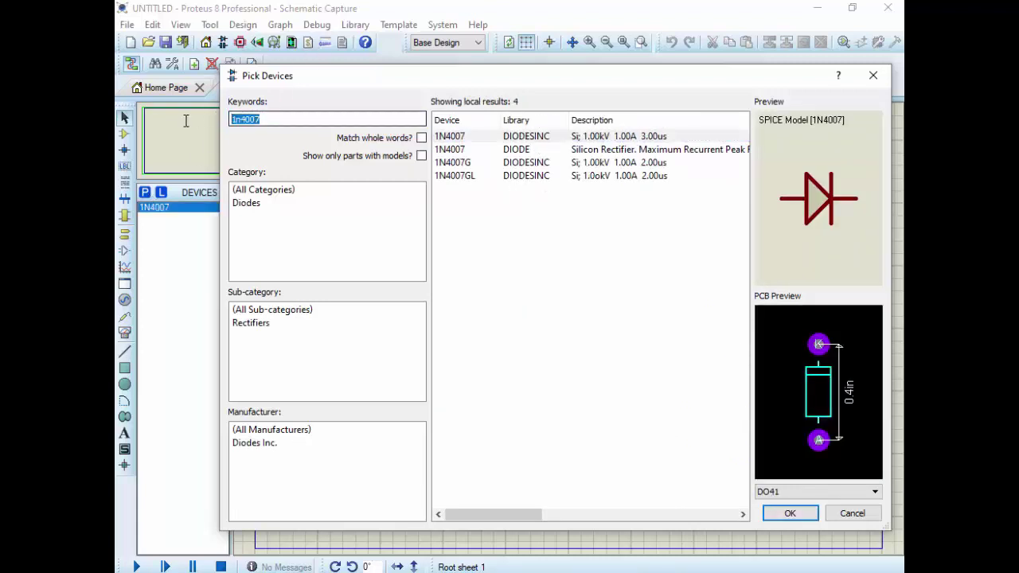
type("di")
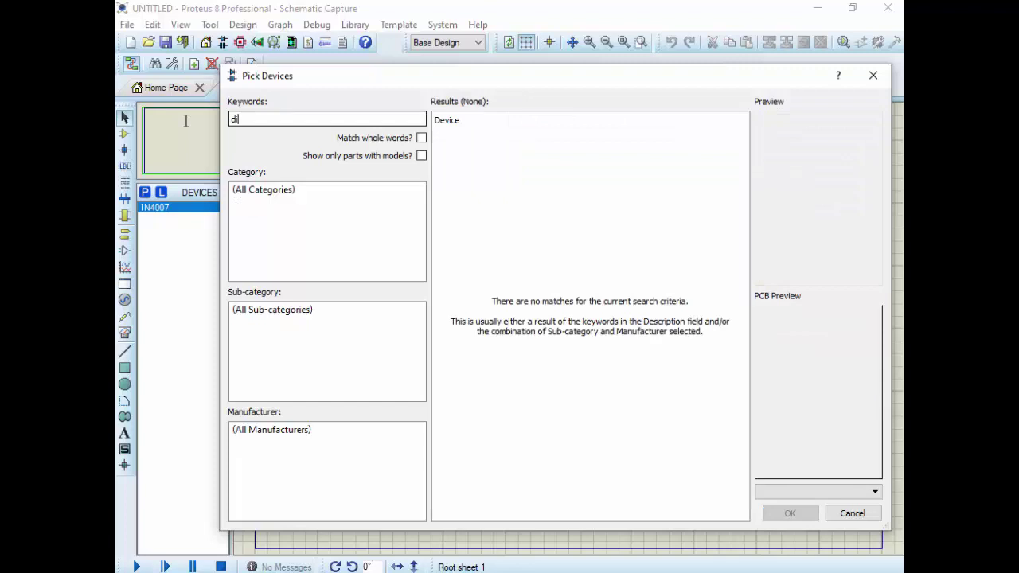
type("sc")
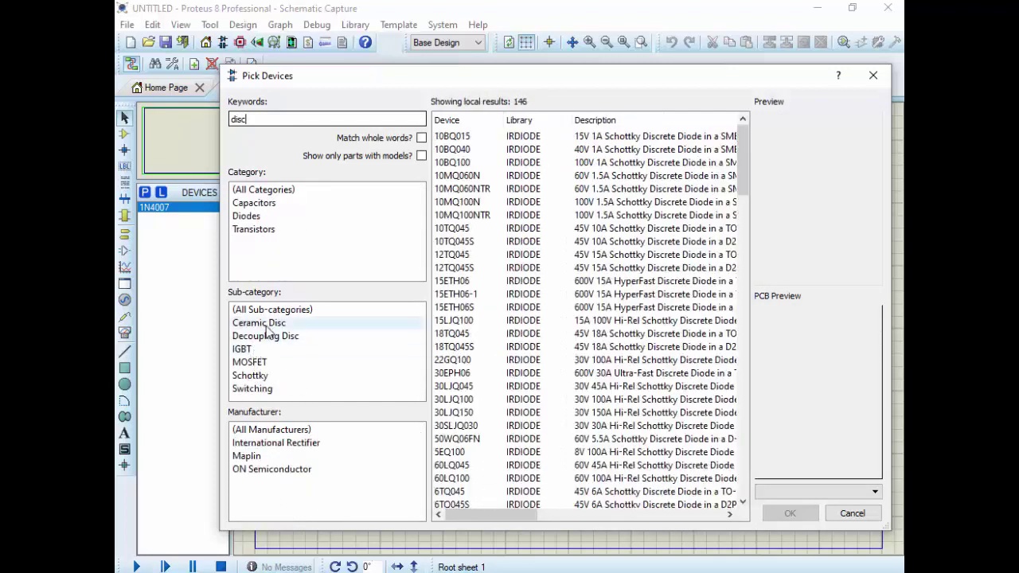
left_click(266, 324)
double_click(491, 310)
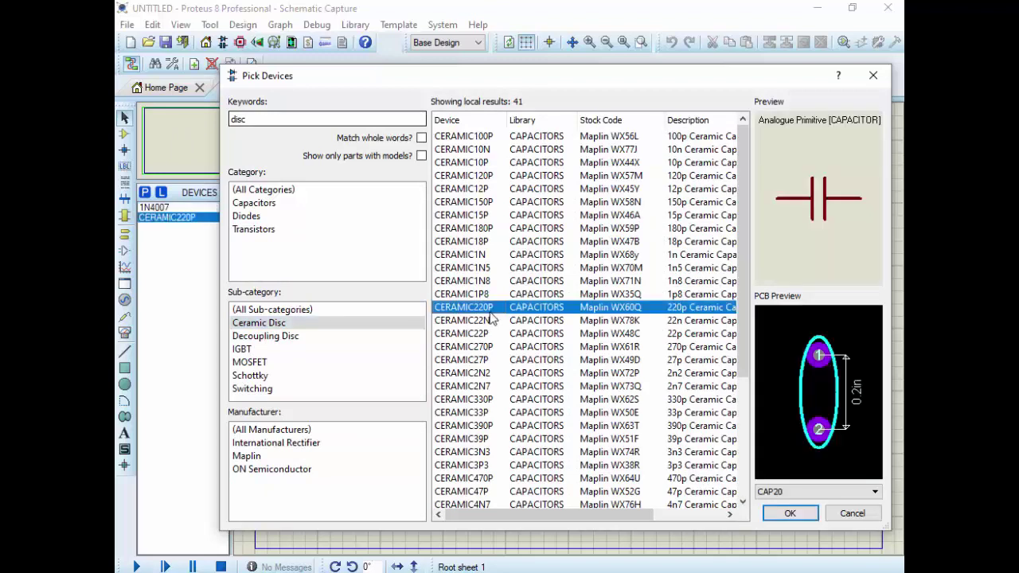
Step: Add the PCELEC100U63V270M radial electrolytic capacitor to the device list
left_click_drag(271, 116, 220, 120)
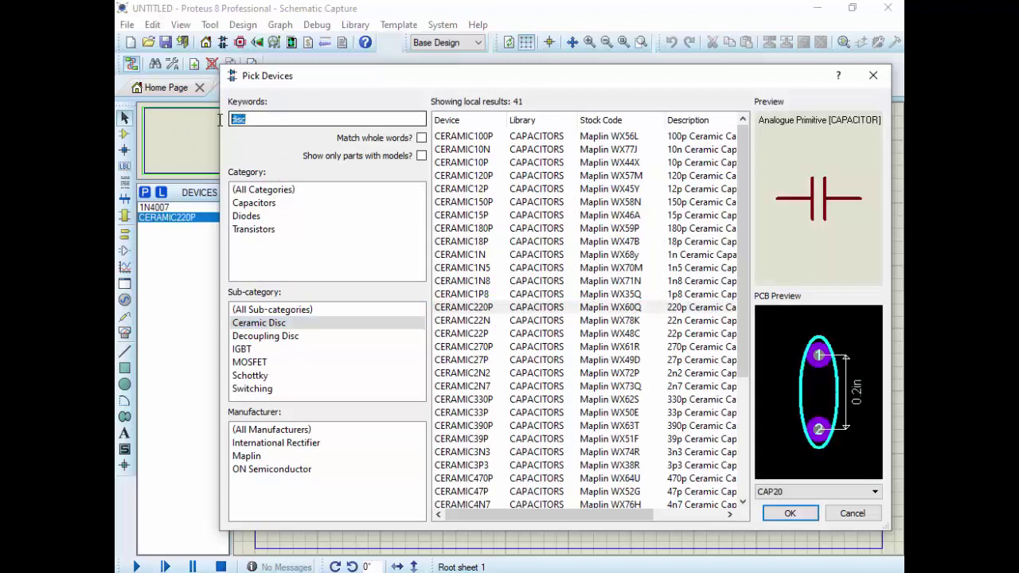
type("radial")
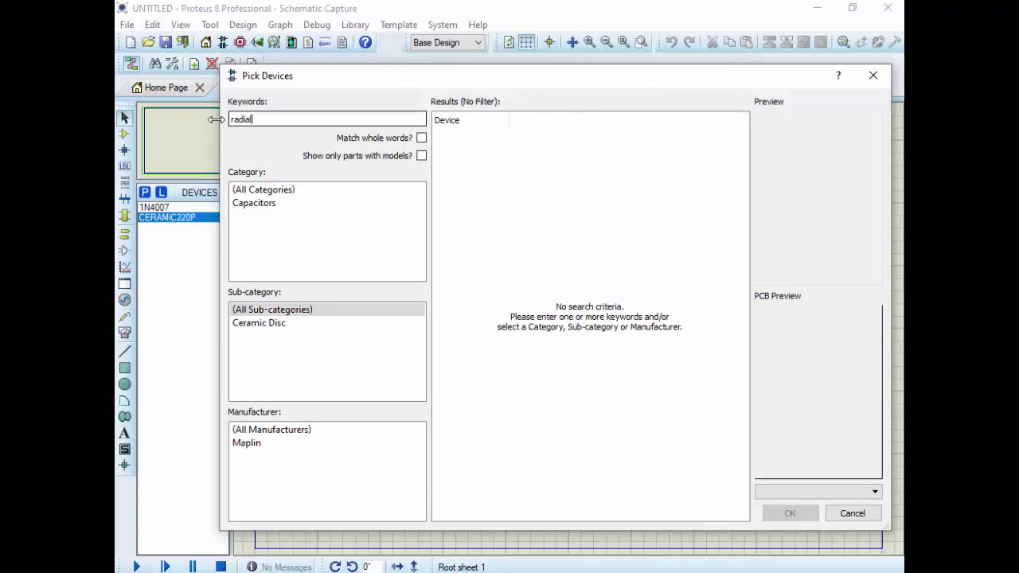
left_click(291, 336)
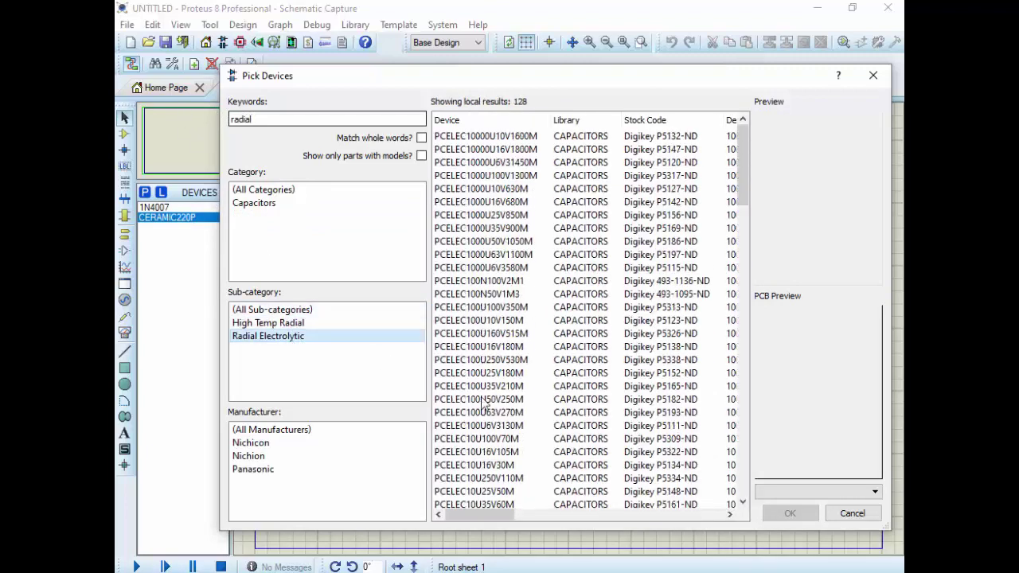
double_click(485, 411)
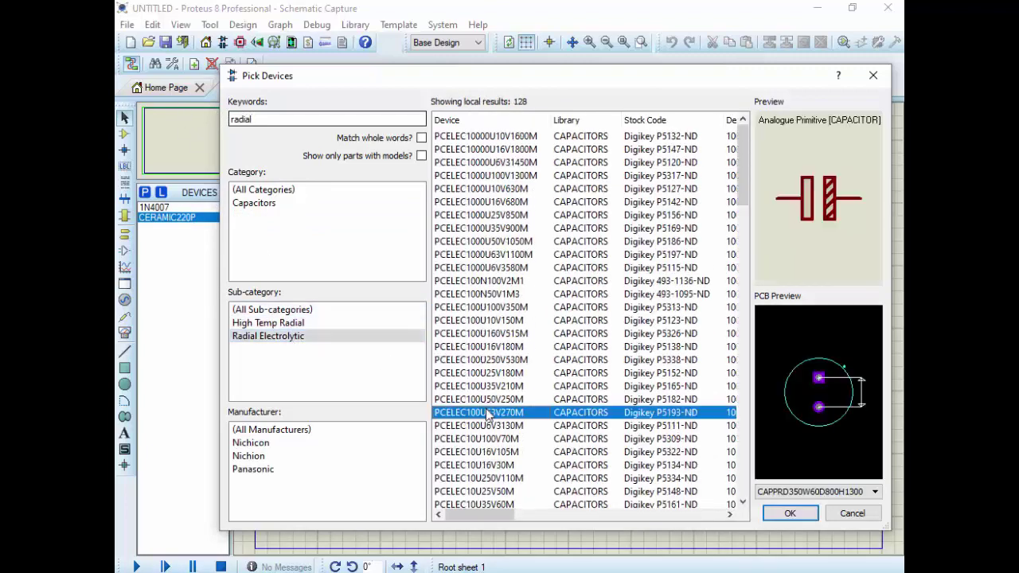
Step: Add the 7805 regulator and, via the custom library keyword, the 2 PIN TERMINAL BLOCK
double_click(262, 119)
type("7805")
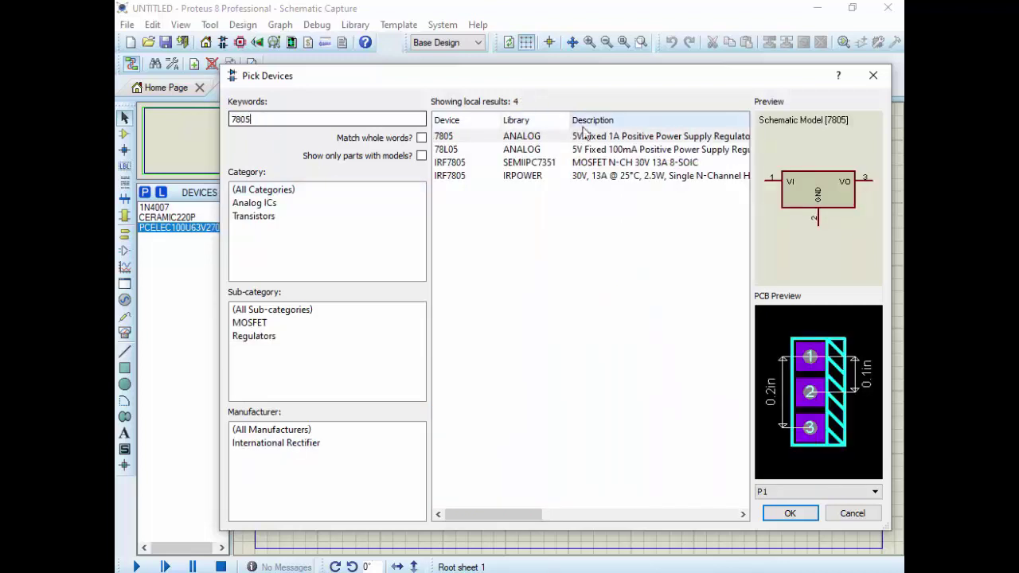
double_click(578, 141)
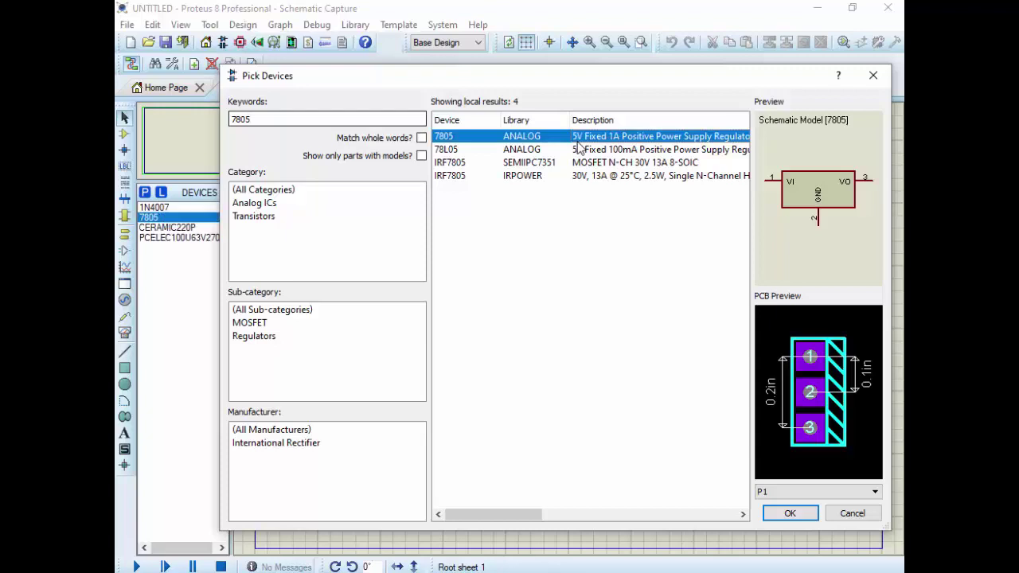
double_click(248, 121)
type("sanjee")
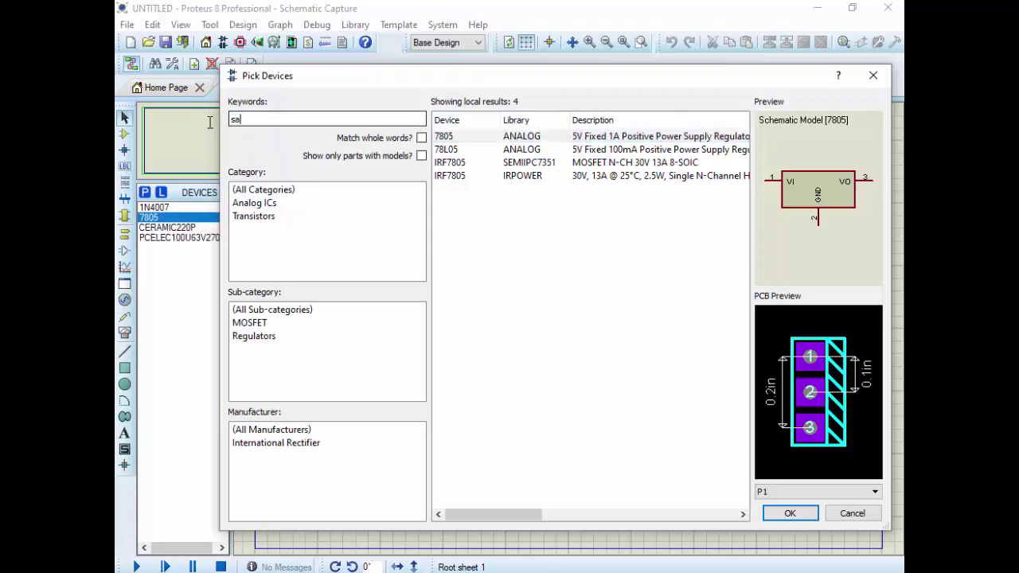
type("v")
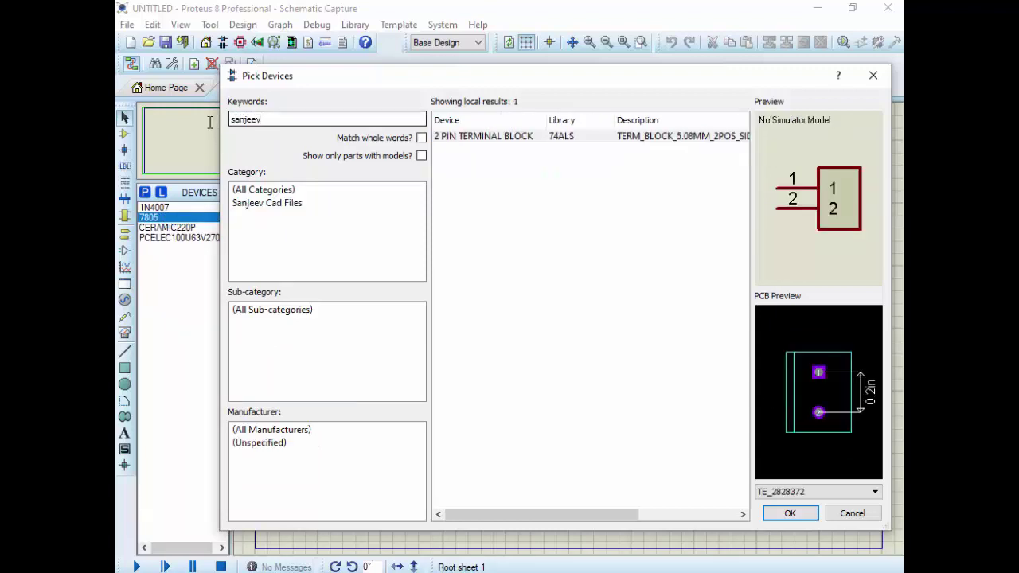
double_click(571, 141)
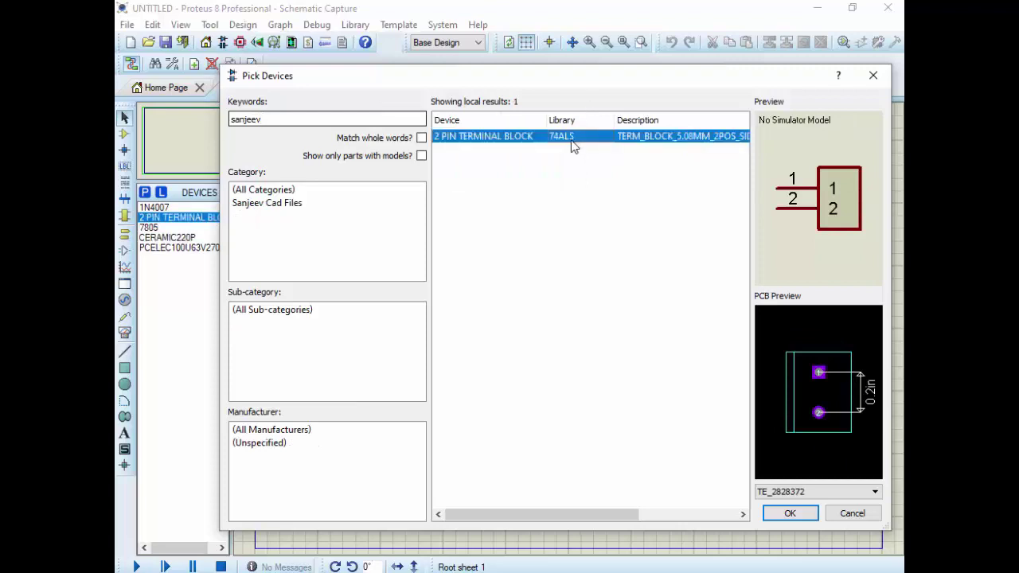
Step: Place terminal block U1 at the right and U2, rotated 180°, at the left
left_click(802, 517)
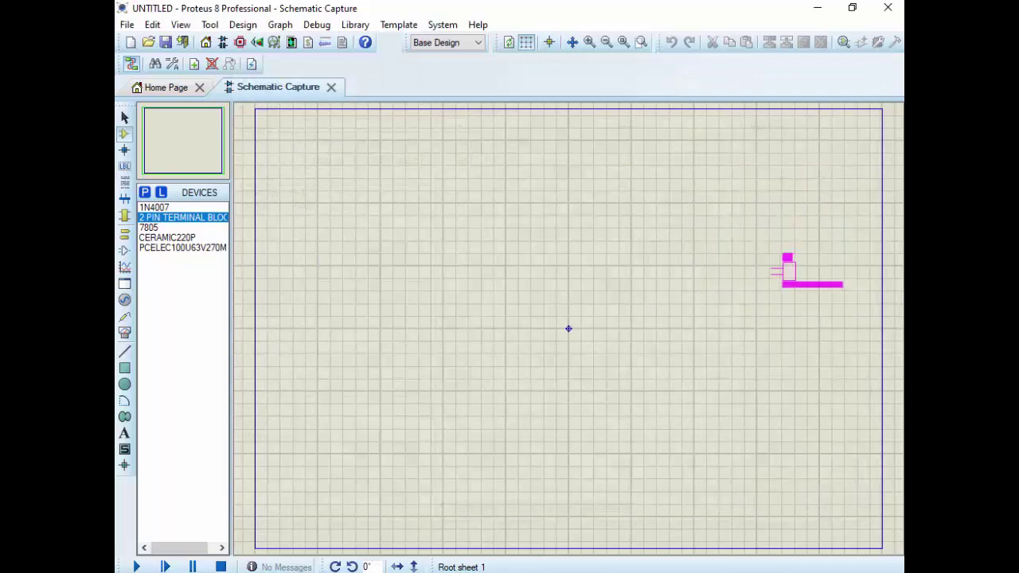
left_click(788, 265)
left_click(413, 276)
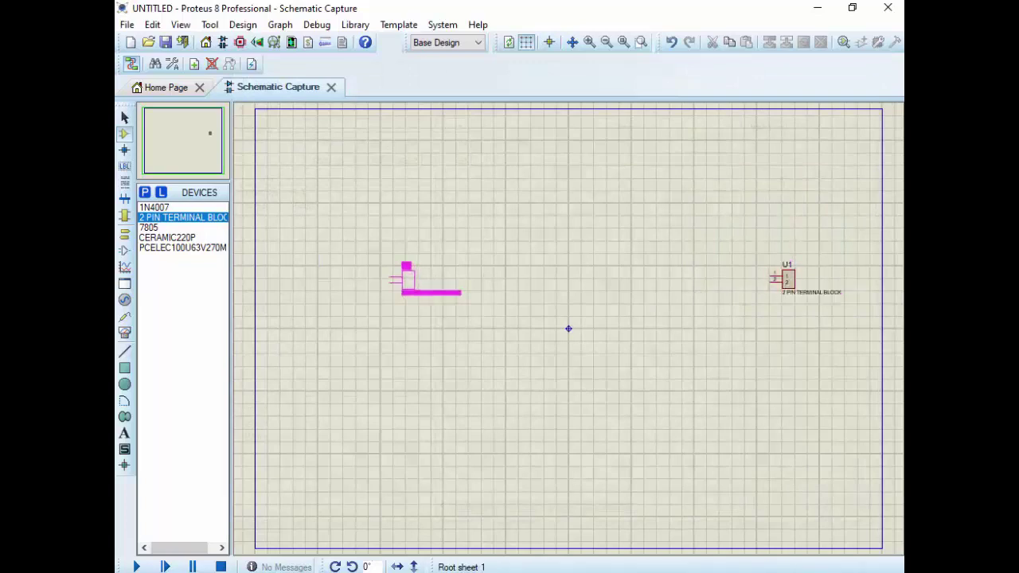
key("KP_Subtract")
key("KP_Subtract")
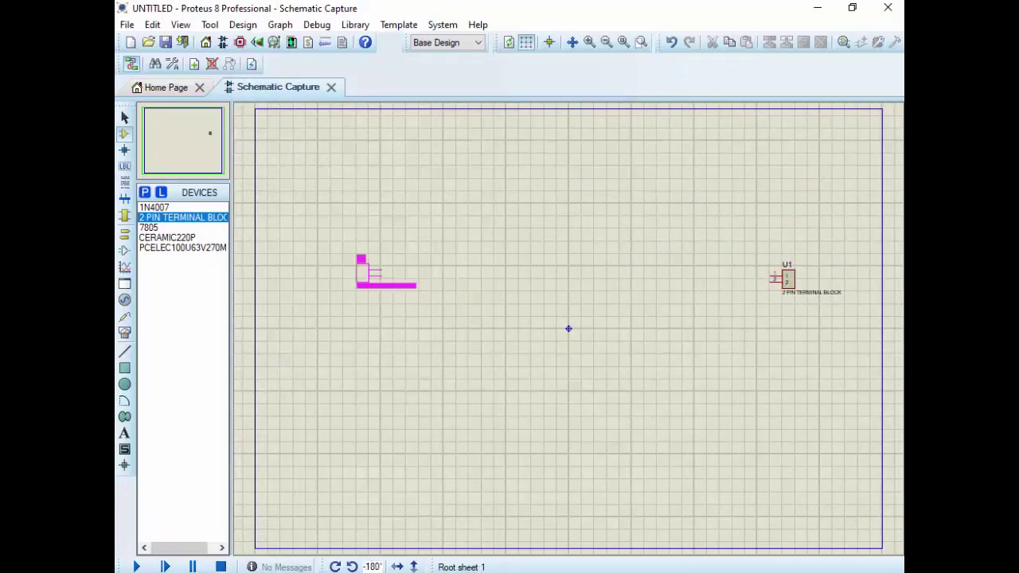
left_click(290, 279)
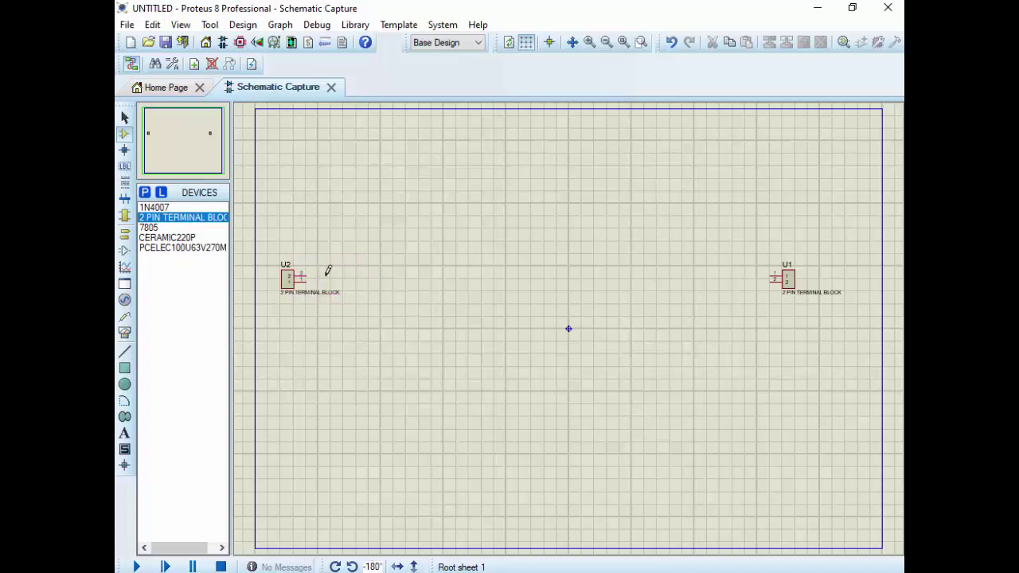
Step: Place 1N4007 diodes D1 and D2 in a column between the terminal blocks
left_click(143, 207)
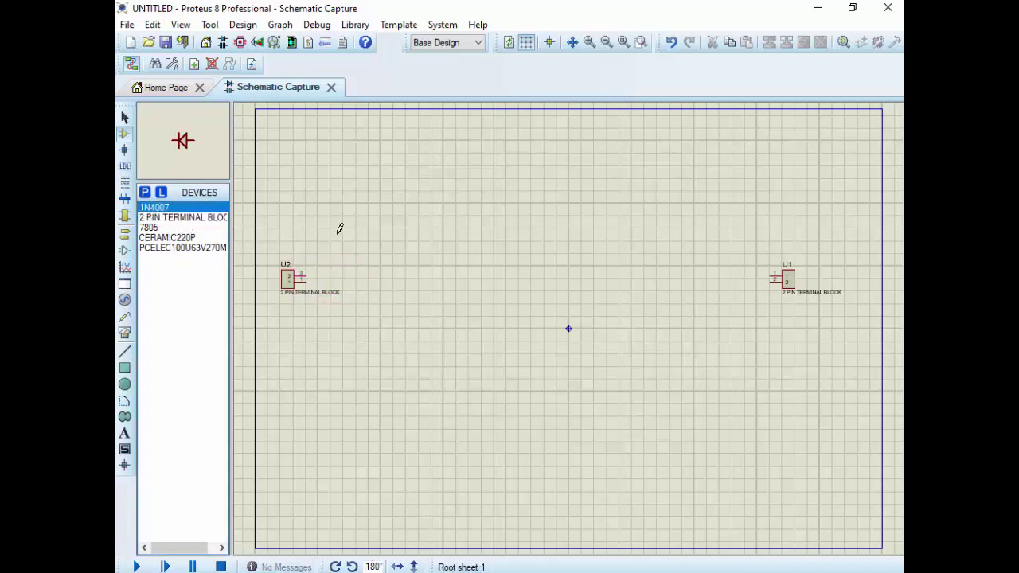
left_click(446, 237)
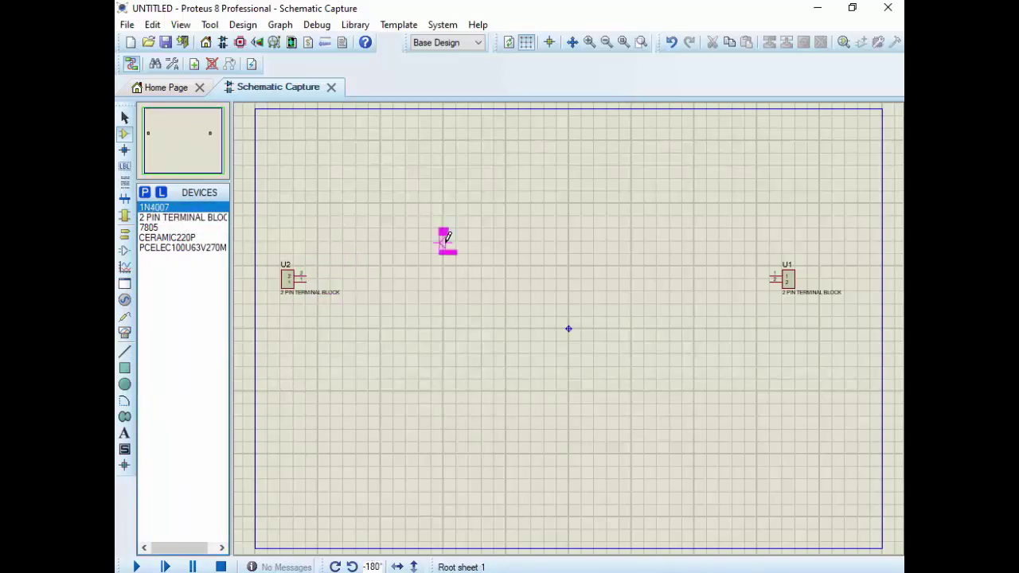
key("KP_Add")
key("KP_Add")
left_click(447, 238)
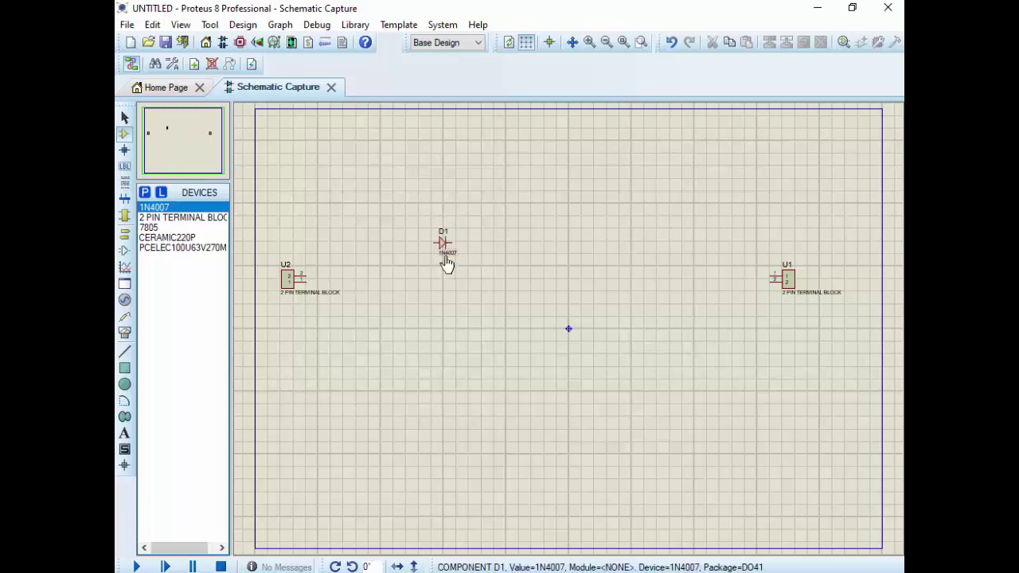
left_click(443, 325)
left_click(444, 327)
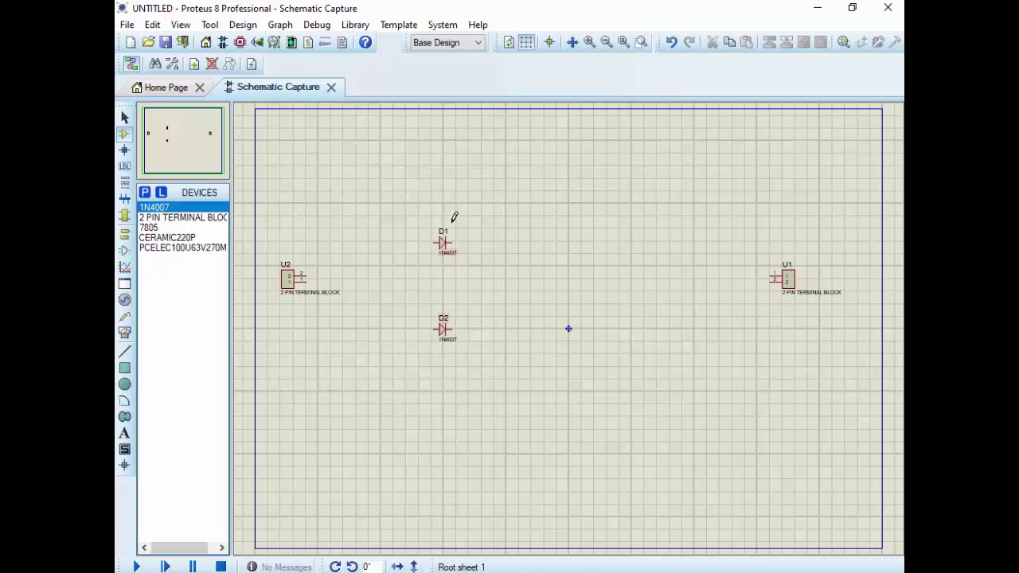
Step: Add diode D3, rotated 180°, between D1 and D2, and D4 below D2
left_click(427, 159)
key("KP_Subtract")
key("KP_Subtract")
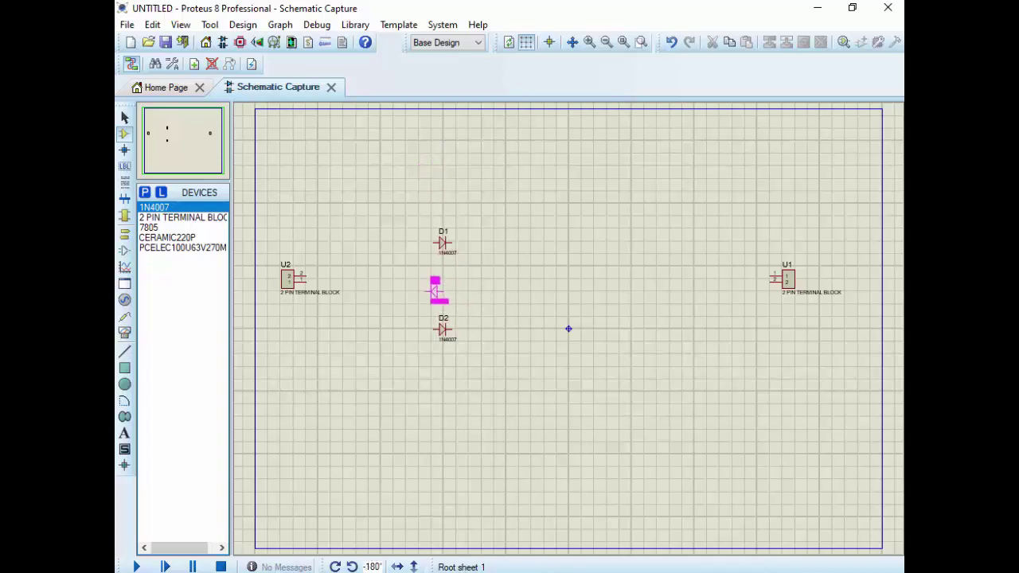
left_click(444, 284)
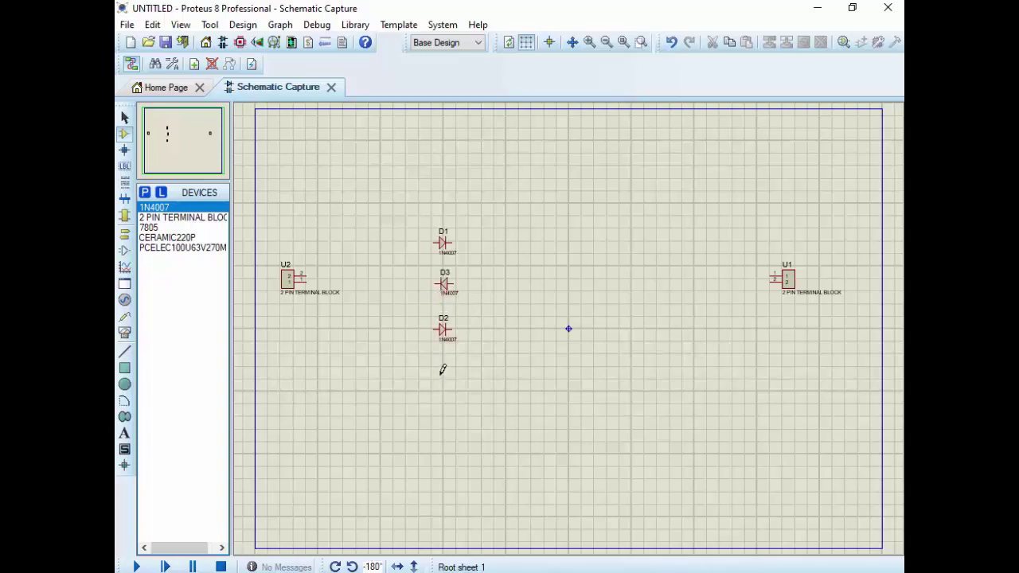
left_click(442, 364)
left_click(444, 371)
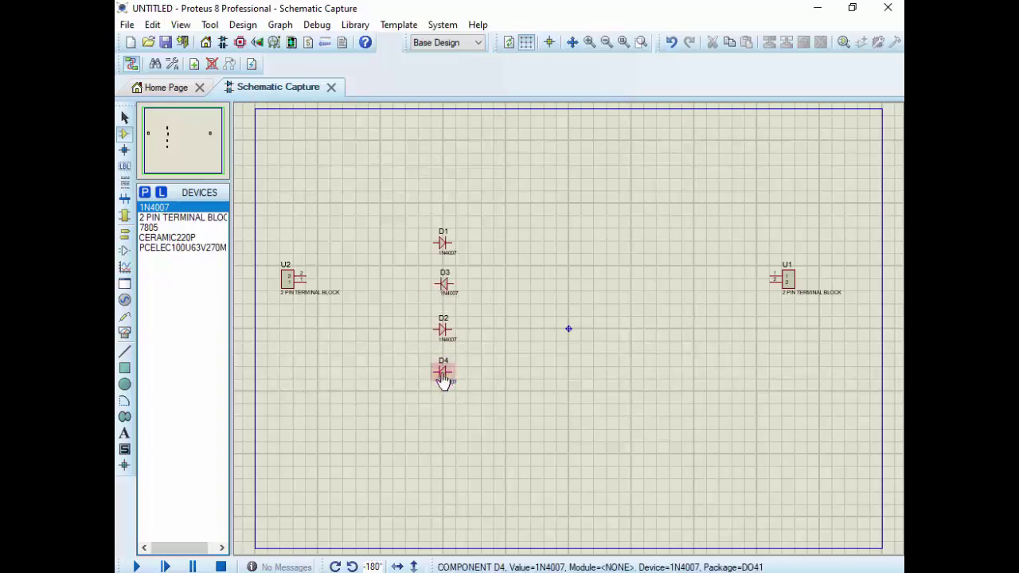
Step: Join the diodes' left pins in pairs (D4–D2, D3–D1) and connect both U2 pins to them
left_click(434, 368)
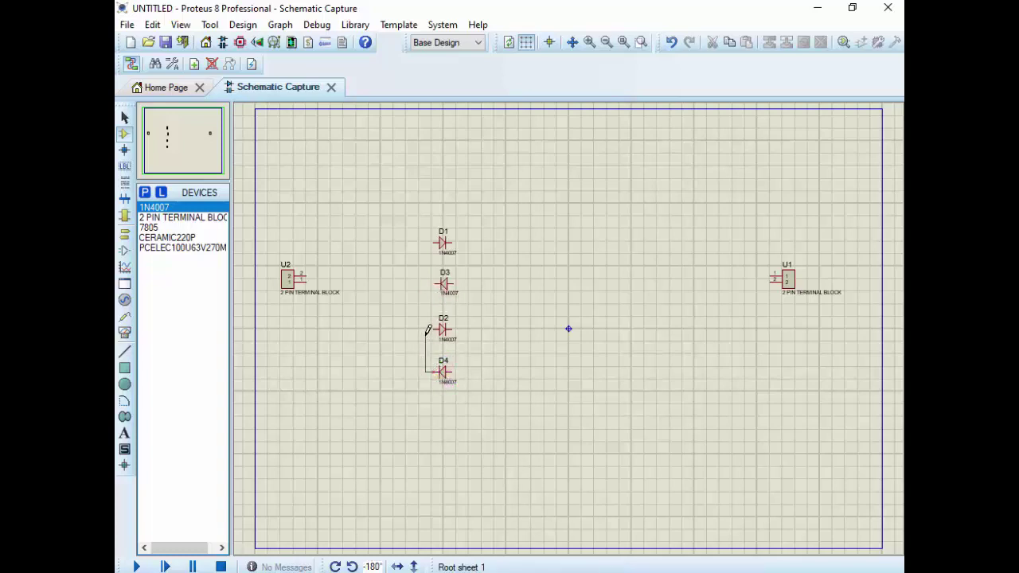
left_click(430, 329)
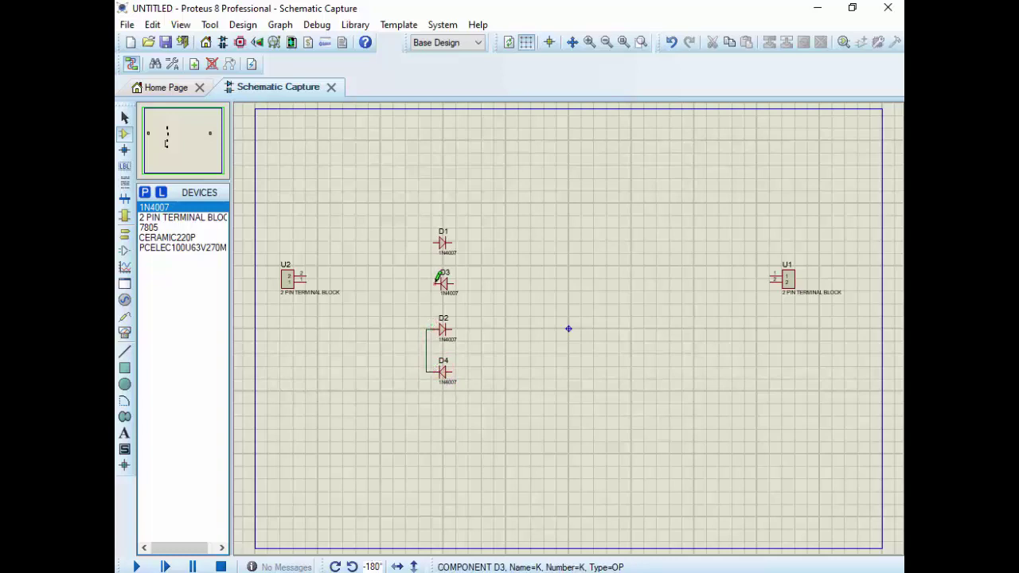
left_click(435, 280)
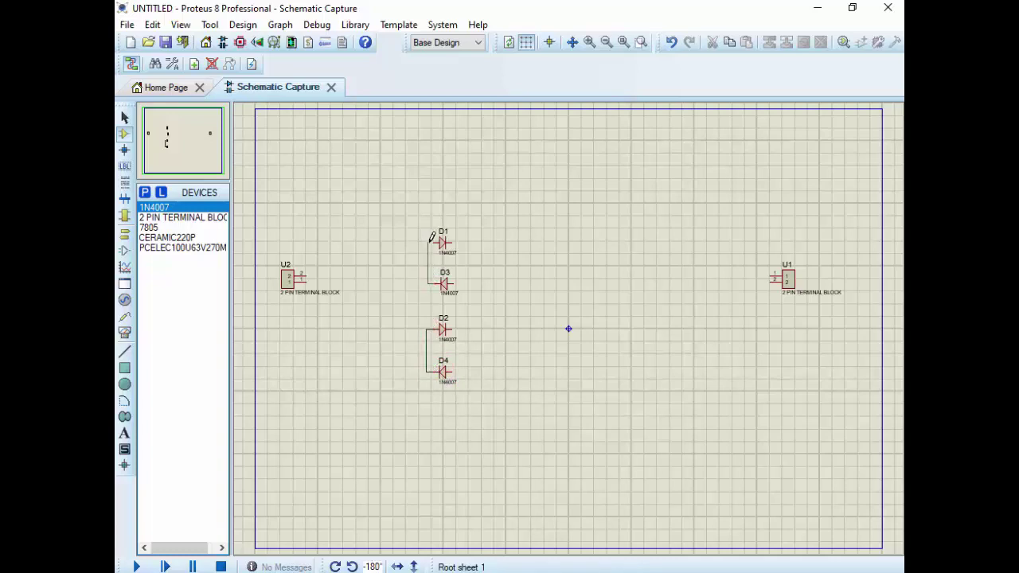
left_click(433, 238)
left_click(306, 275)
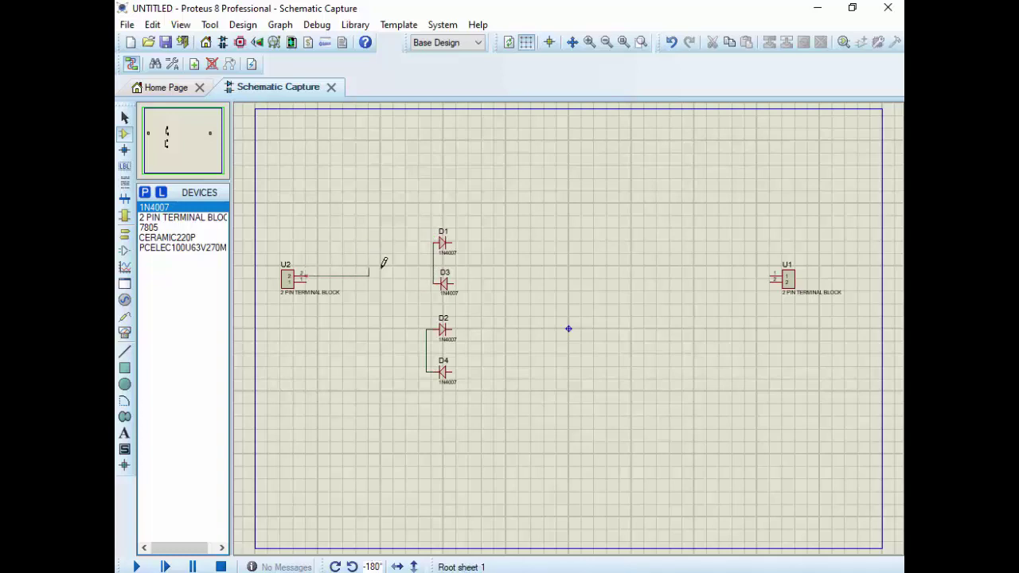
left_click(433, 272)
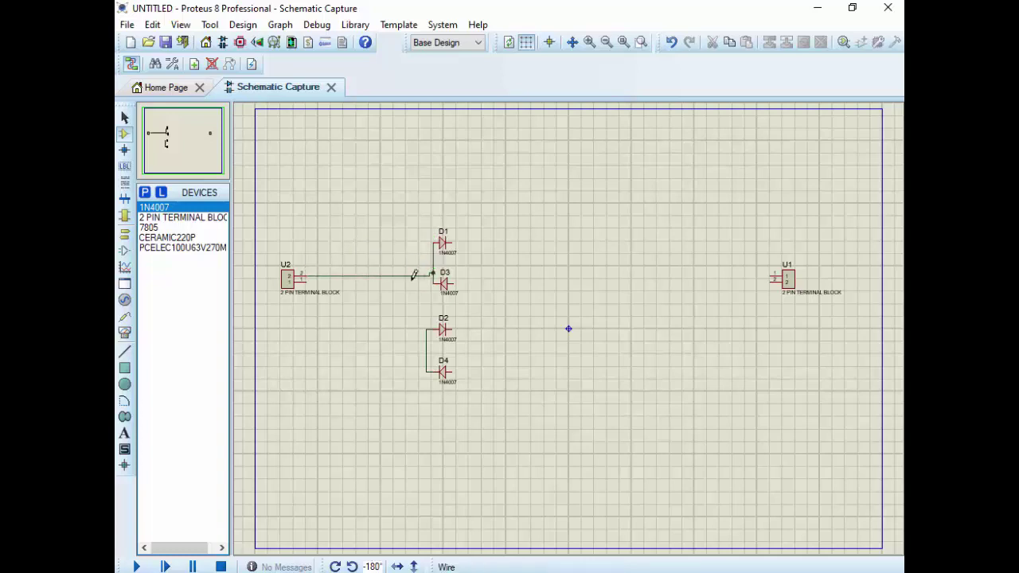
left_click(306, 282)
left_click(381, 281)
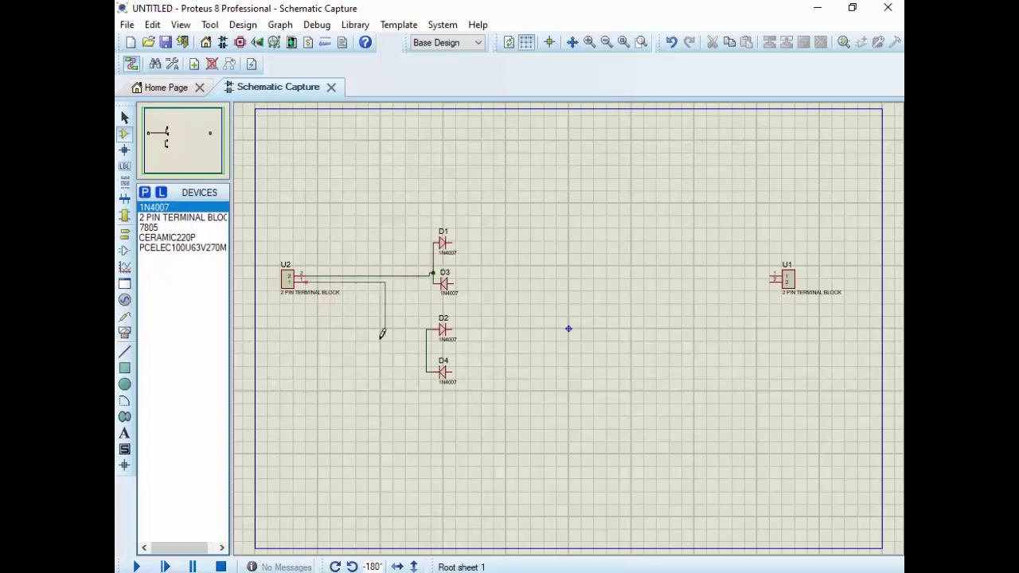
left_click(426, 350)
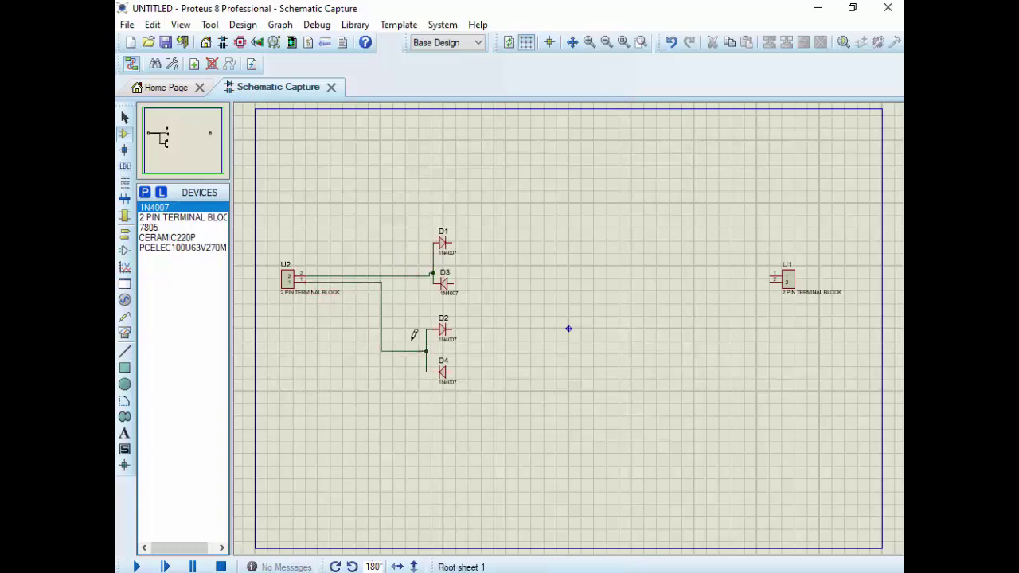
Step: Join D1's right pin to D2 and D3's right pin to D4
left_click(456, 239)
left_click(452, 329)
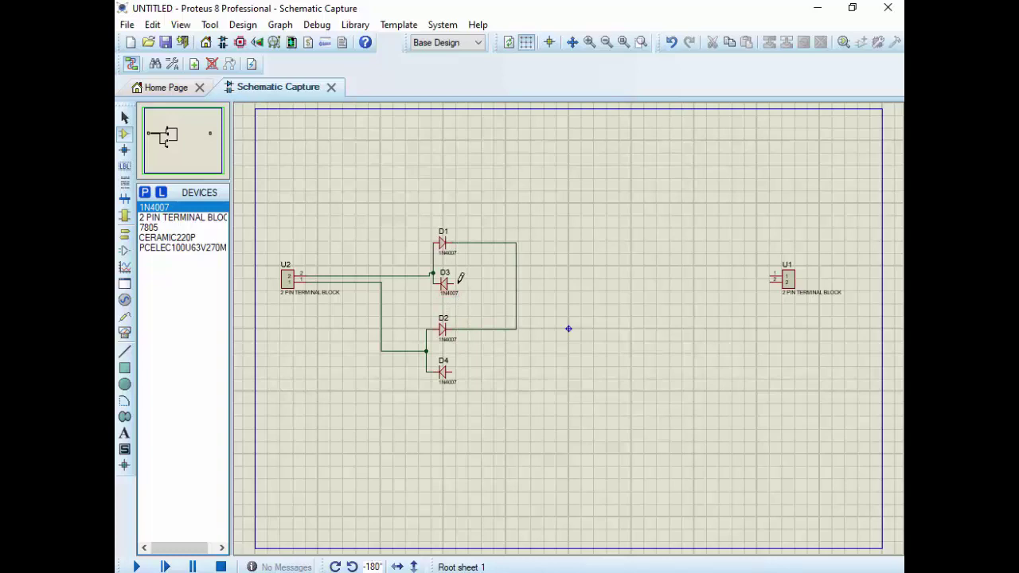
left_click(456, 281)
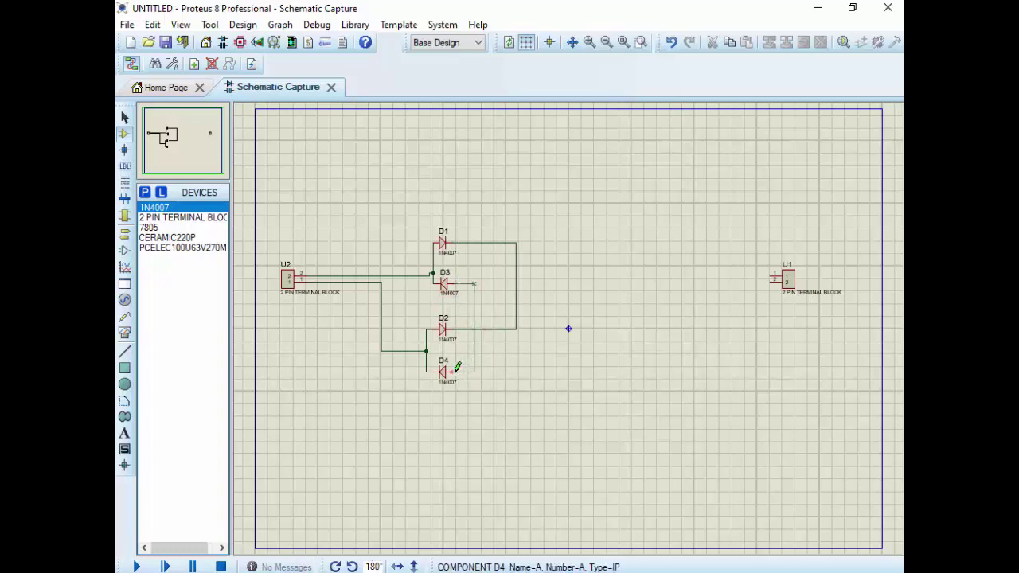
left_click(456, 370)
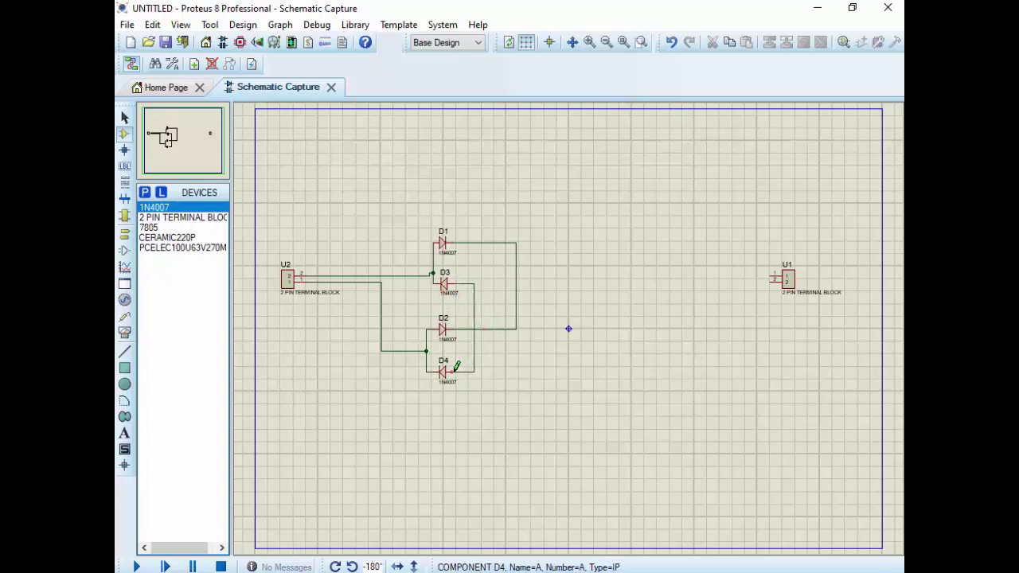
Step: Pick up a CERAMIC220P capacitor and rotate it a quarter turn
left_click(171, 238)
left_click(593, 274)
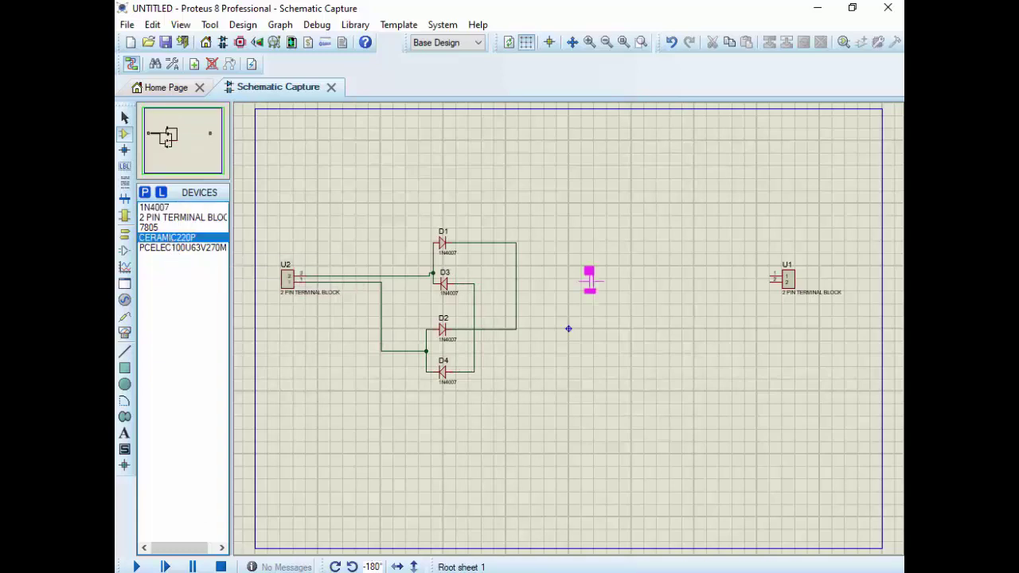
key("KP_Subtract")
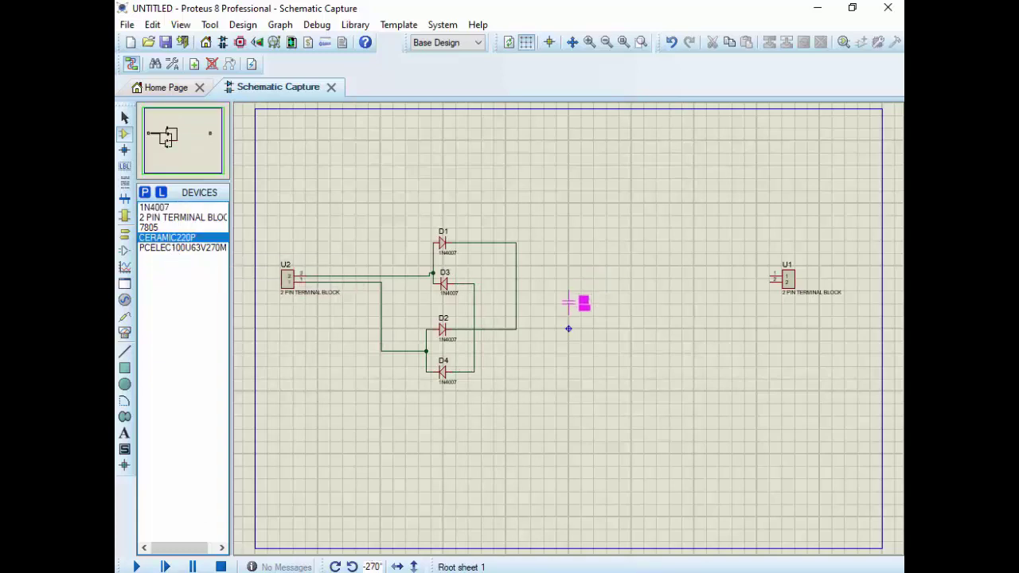
Step: Place 220p ceramic capacitors C1 and C2 to the right of the rectifier
left_click(559, 340)
left_click(733, 335)
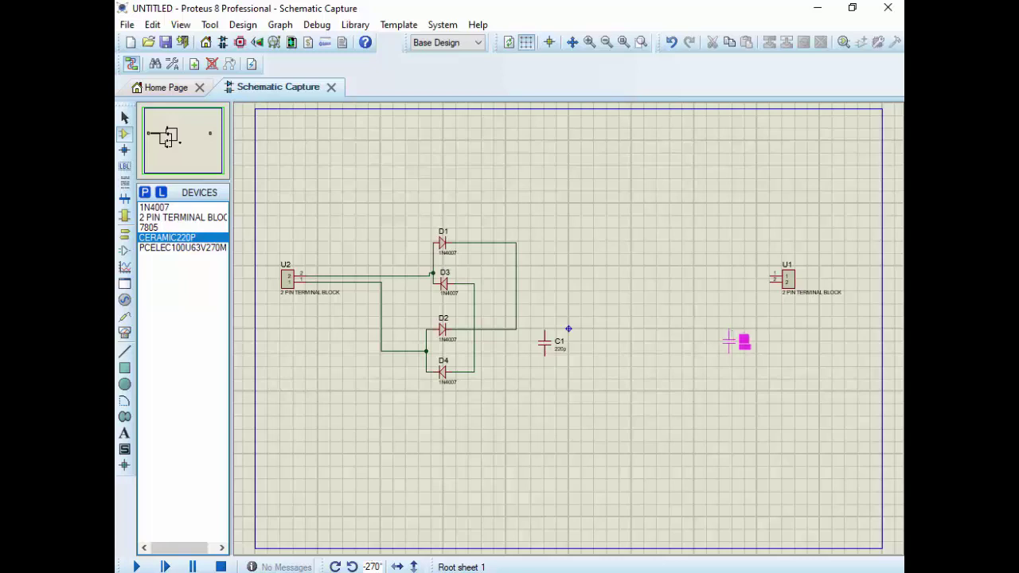
left_click(668, 341)
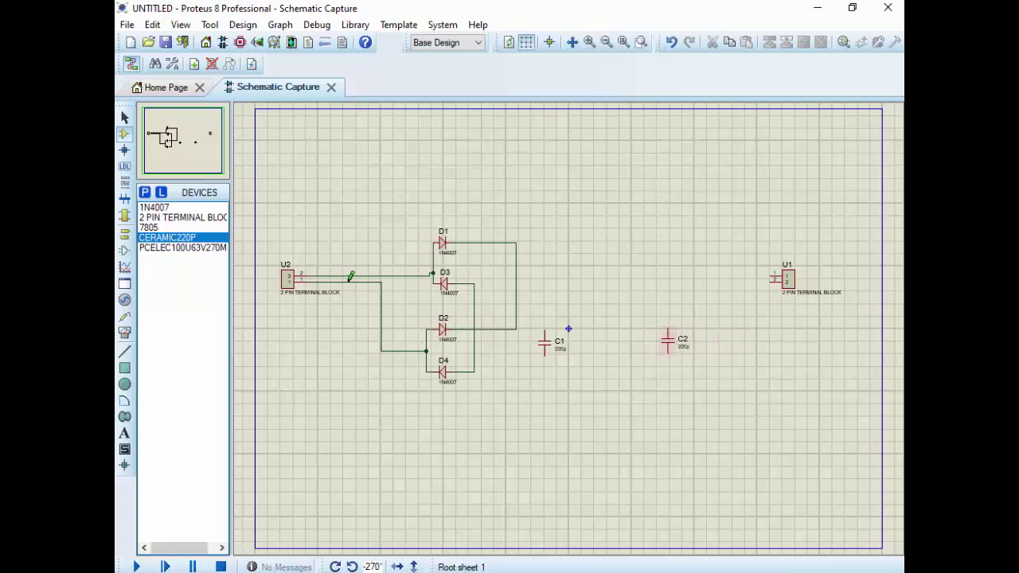
Step: Place upright 100u electrolytic capacitor C3 beside C2 and pick up a horizontal 7805 regulator
left_click(178, 248)
left_click(690, 310)
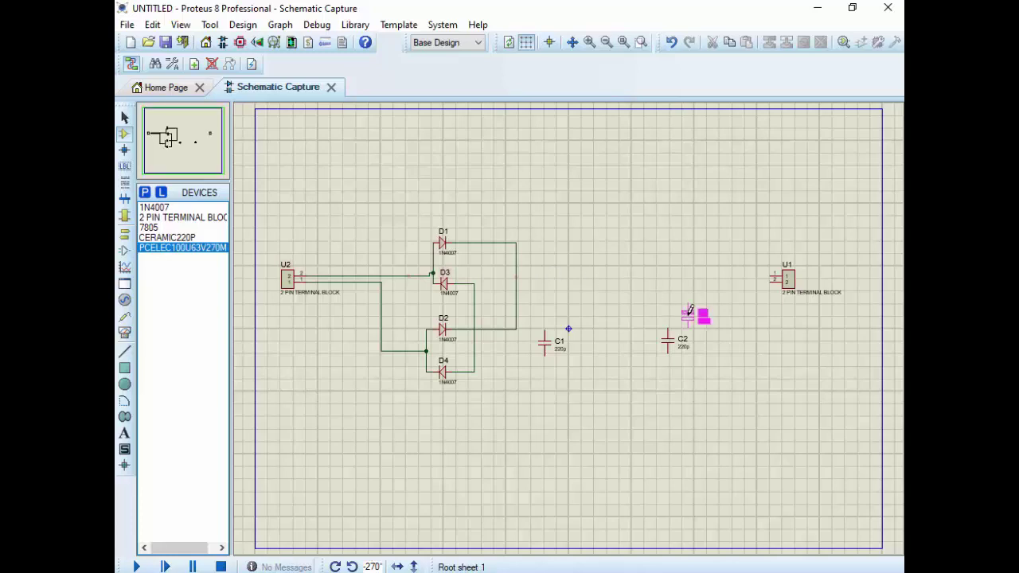
key("KP_Add")
key("KP_Add")
left_click(712, 338)
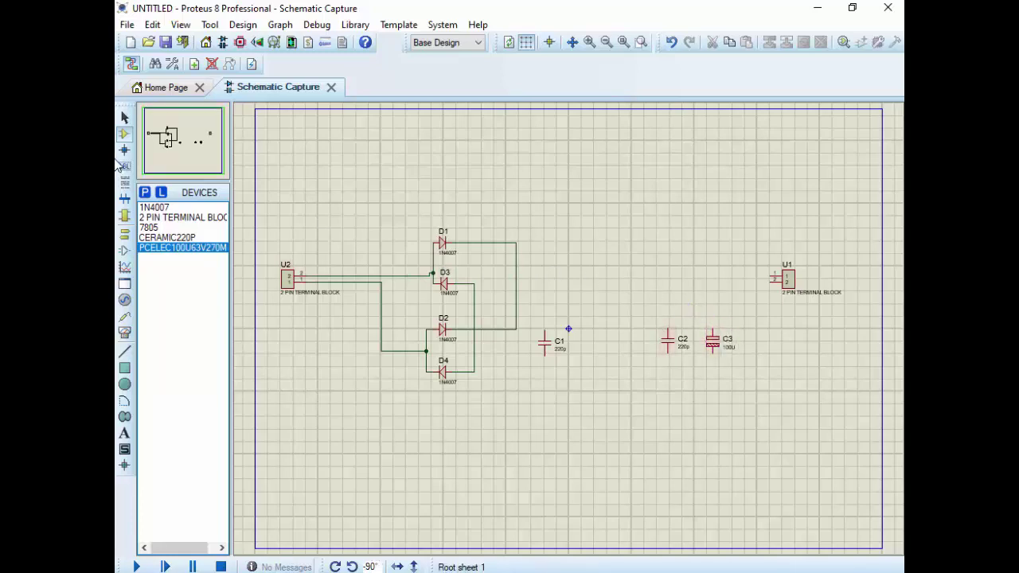
left_click(227, 228)
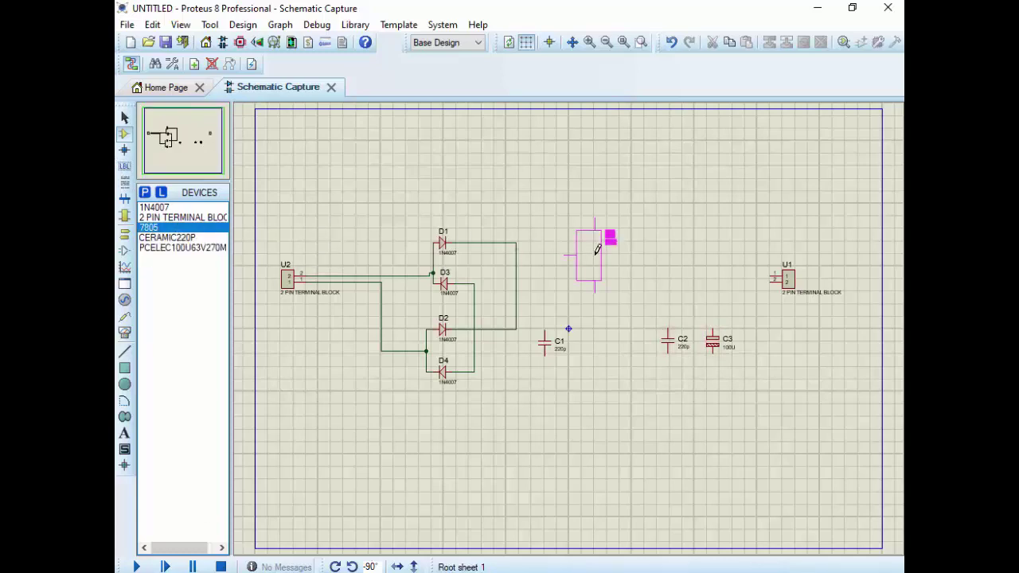
key("KP_Add")
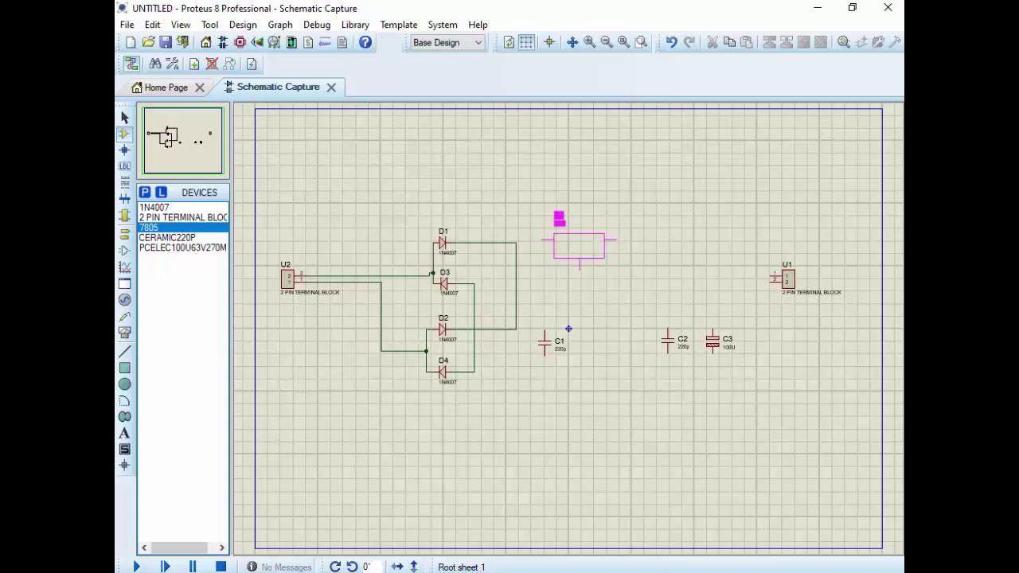
Step: Place regulator U3 and wire its output to C2, C3 and terminal block U1
left_click(623, 305)
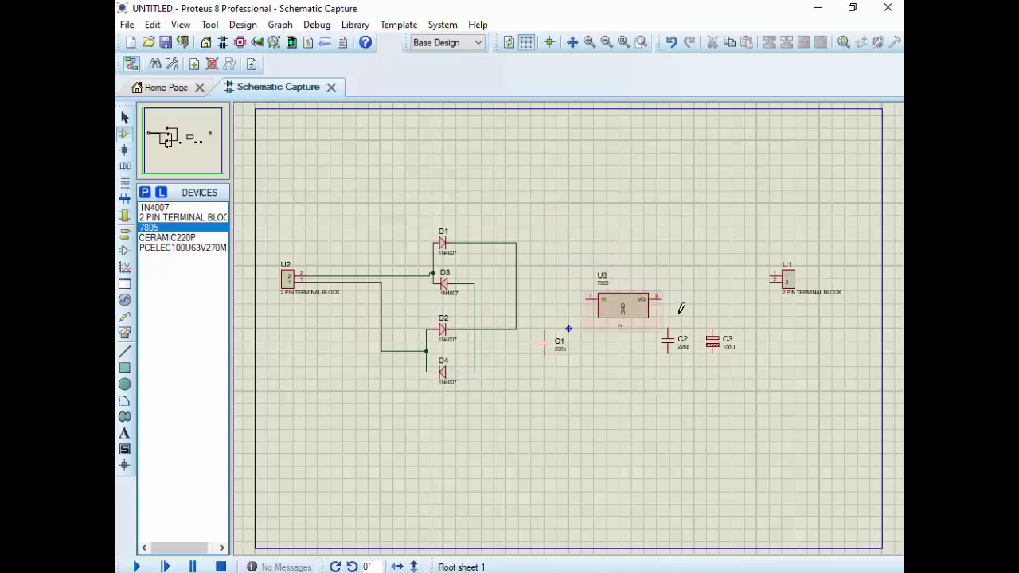
left_click(665, 297)
left_click(667, 330)
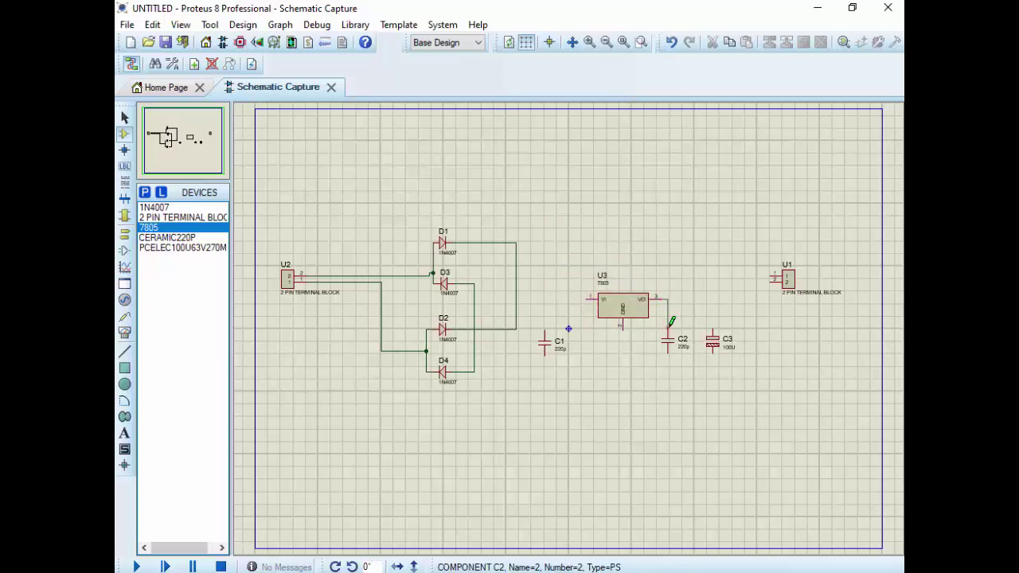
left_click(669, 299)
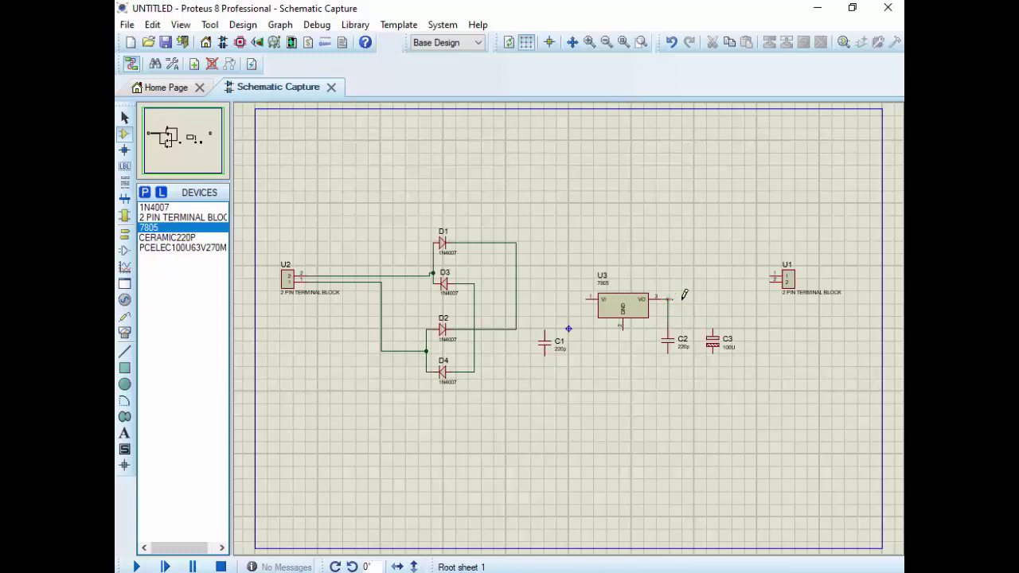
left_click(713, 328)
left_click(714, 297)
left_click(772, 276)
Step: Wire U1's second pin, C3 and C1 bottoms to U3's GND pin
left_click(771, 281)
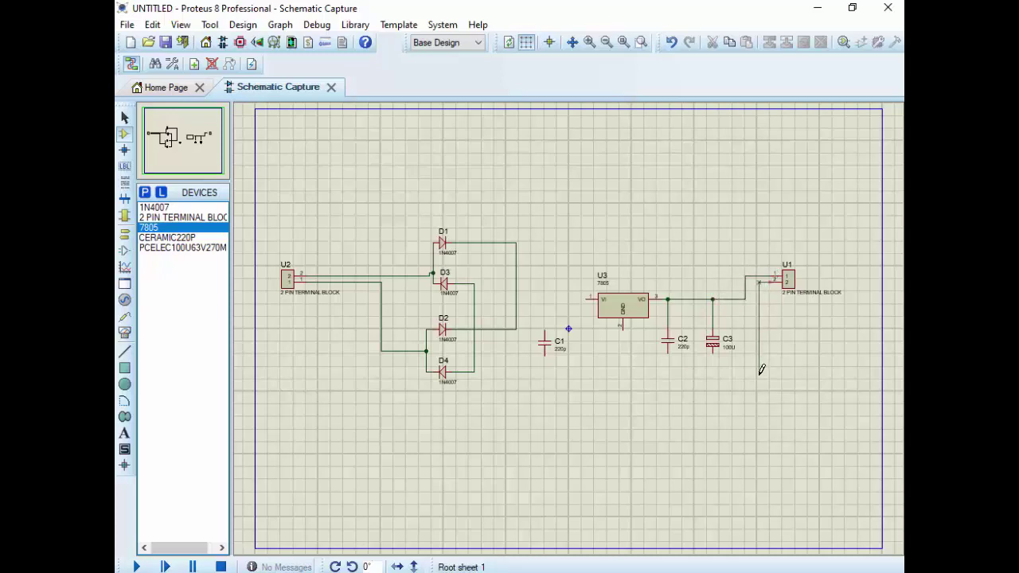
left_click(621, 327)
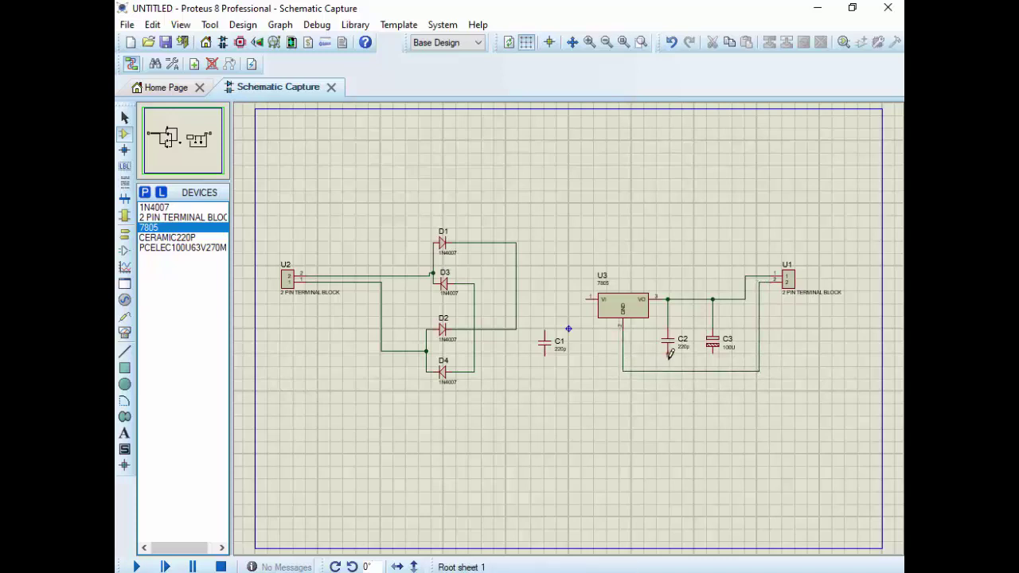
left_click(716, 359)
left_click(714, 371)
left_click(624, 371)
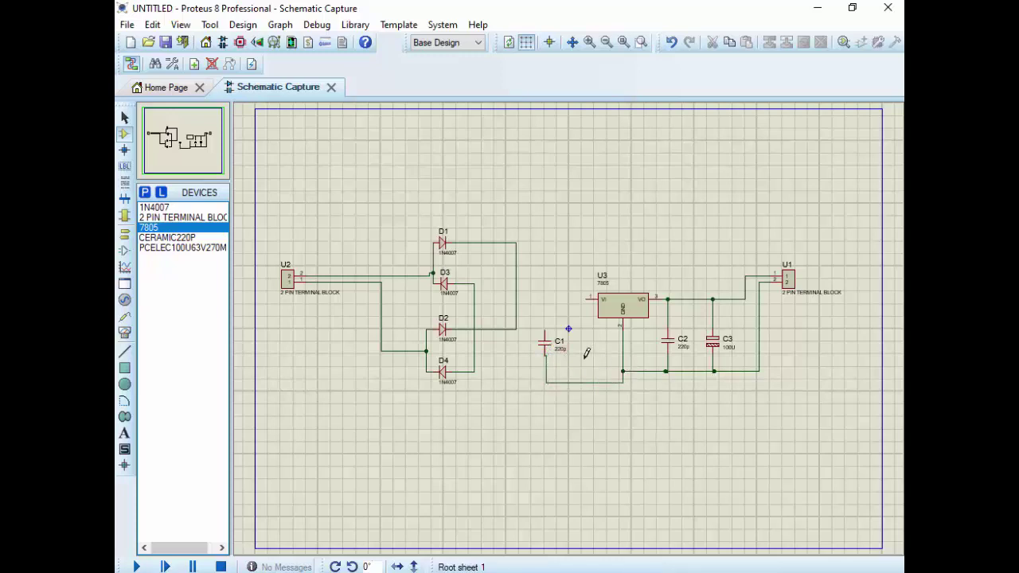
Step: Connect C1's top pin and the rectifier's positive output to U3's VI input
left_click(547, 323)
left_click(586, 299)
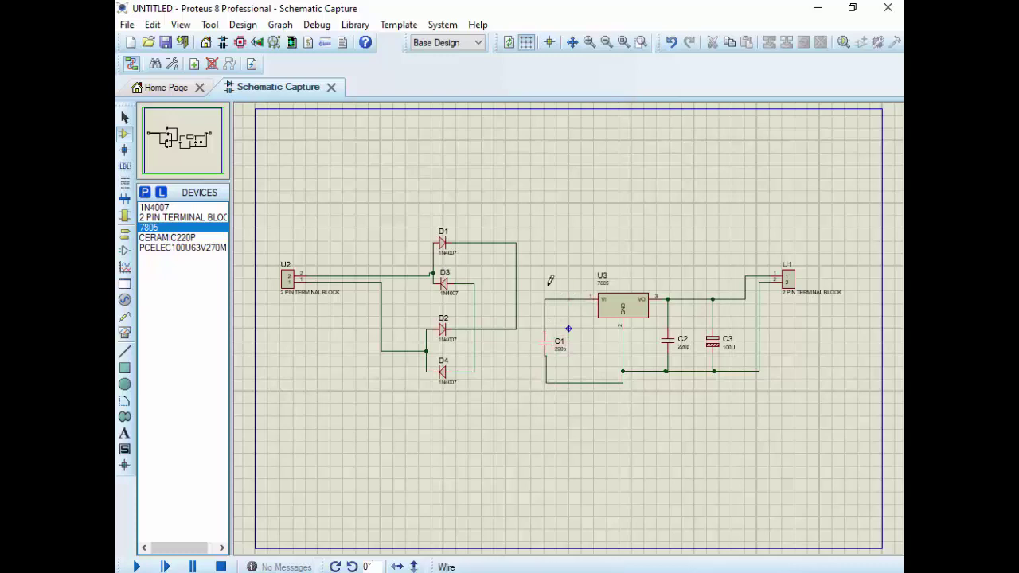
left_click(516, 236)
left_click(555, 298)
Step: Tie the rectifier's negative output to ground and save the project to the Desktop as 'ee'
left_click(546, 382)
left_click(167, 43)
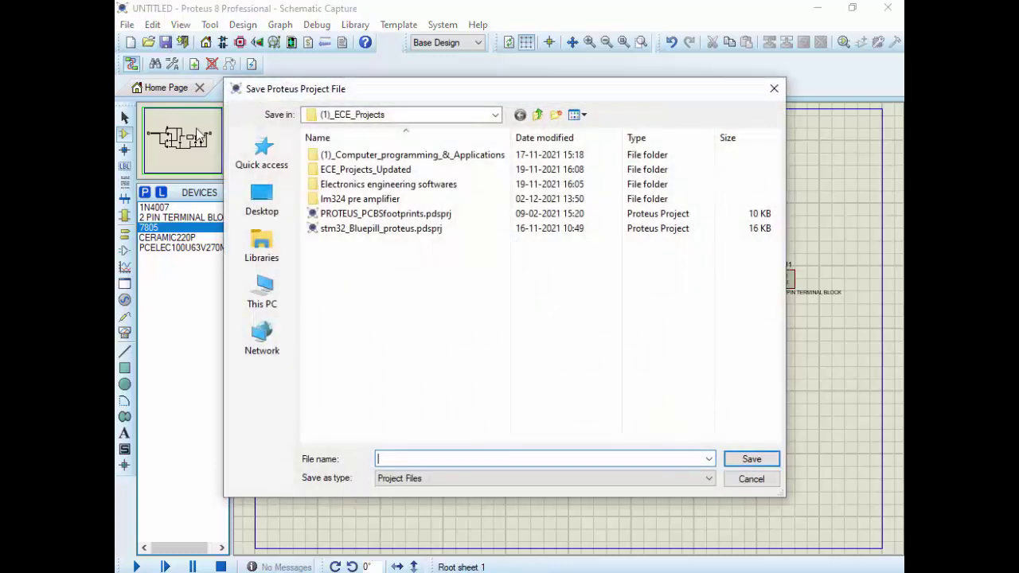
left_click(263, 203)
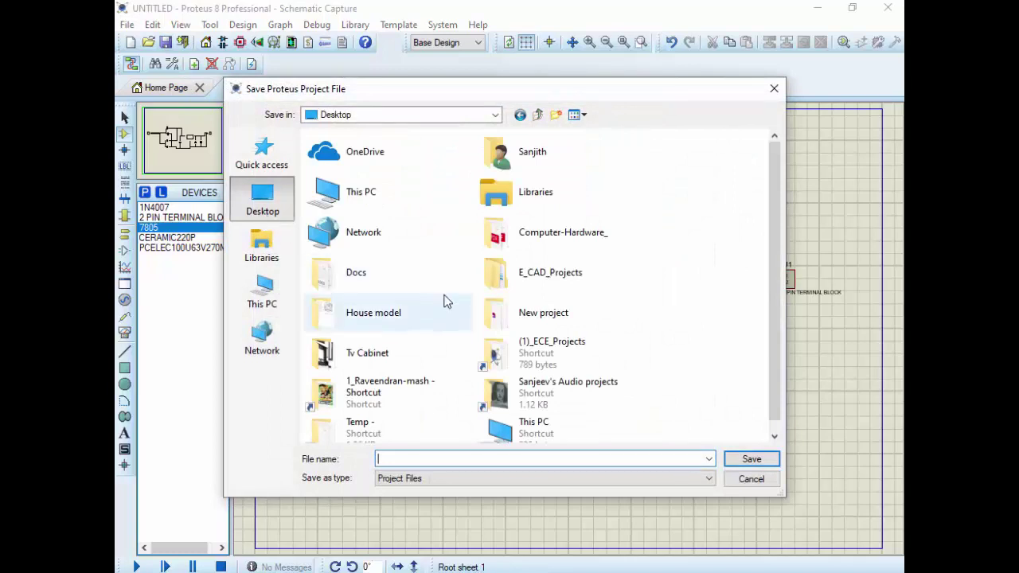
type("ee")
left_click(748, 461)
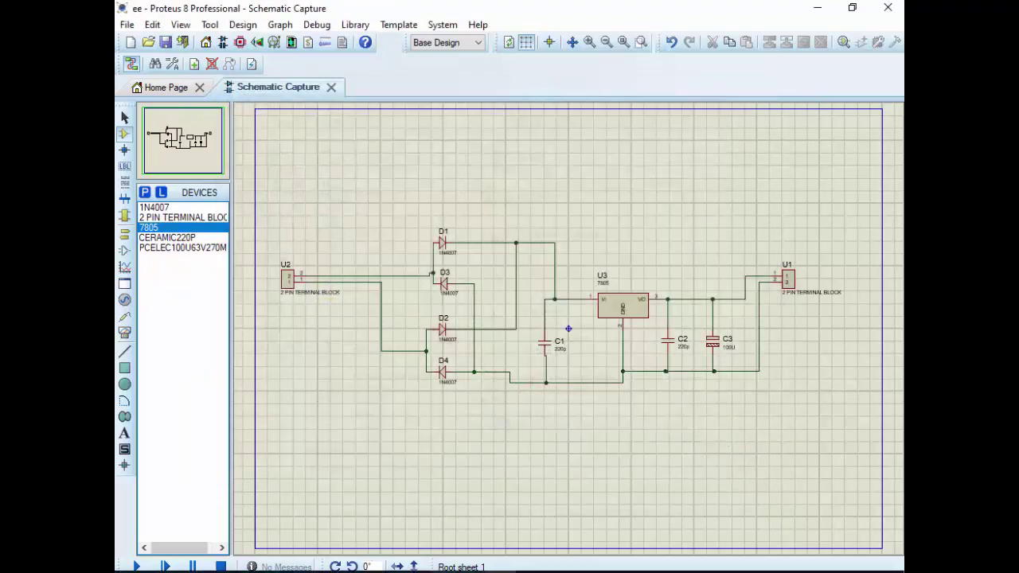
left_click(434, 510)
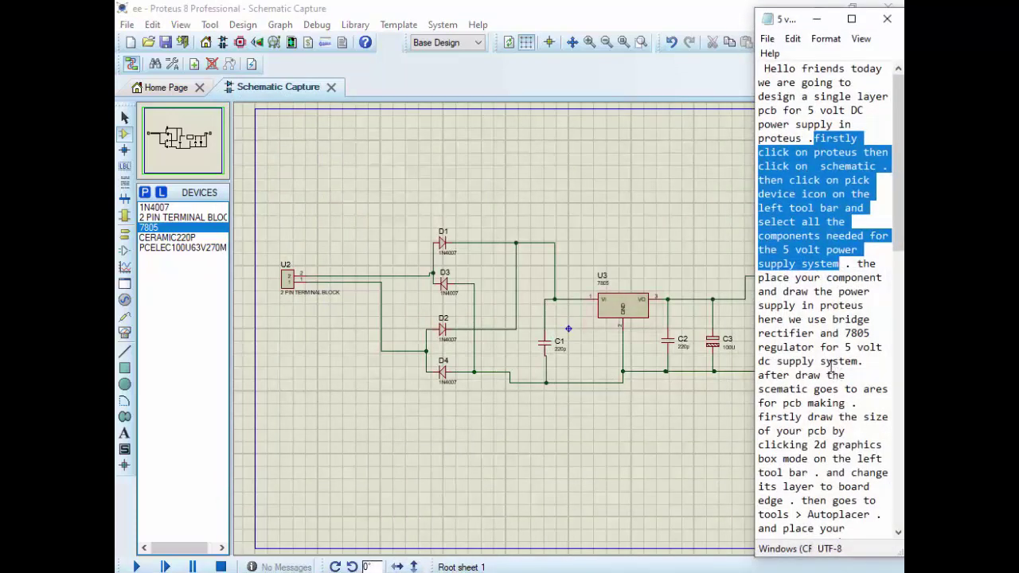
left_click(820, 303)
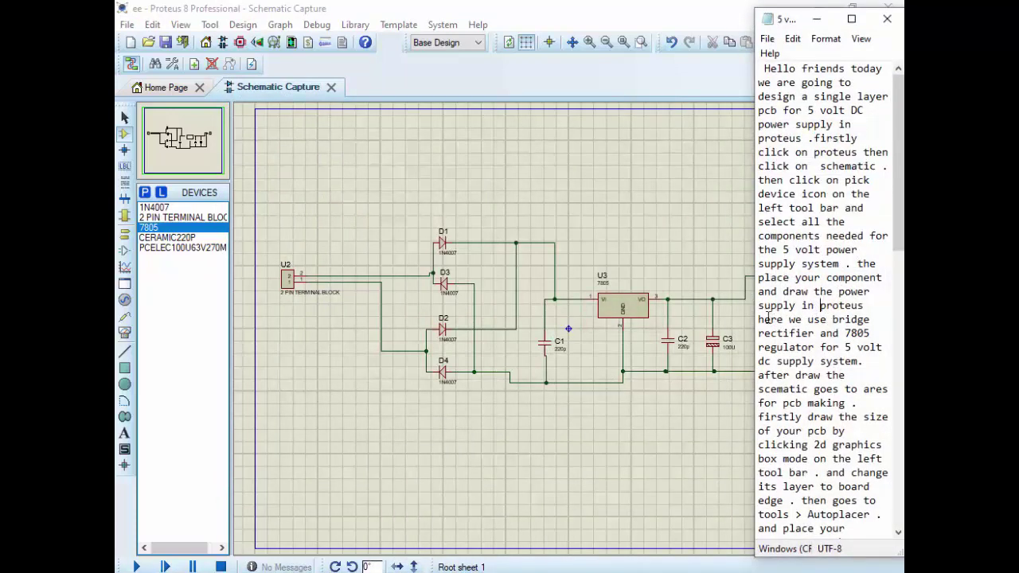
mouse_move(759, 319)
left_mouse_down()
mouse_move(828, 347)
mouse_move(832, 364)
left_mouse_up()
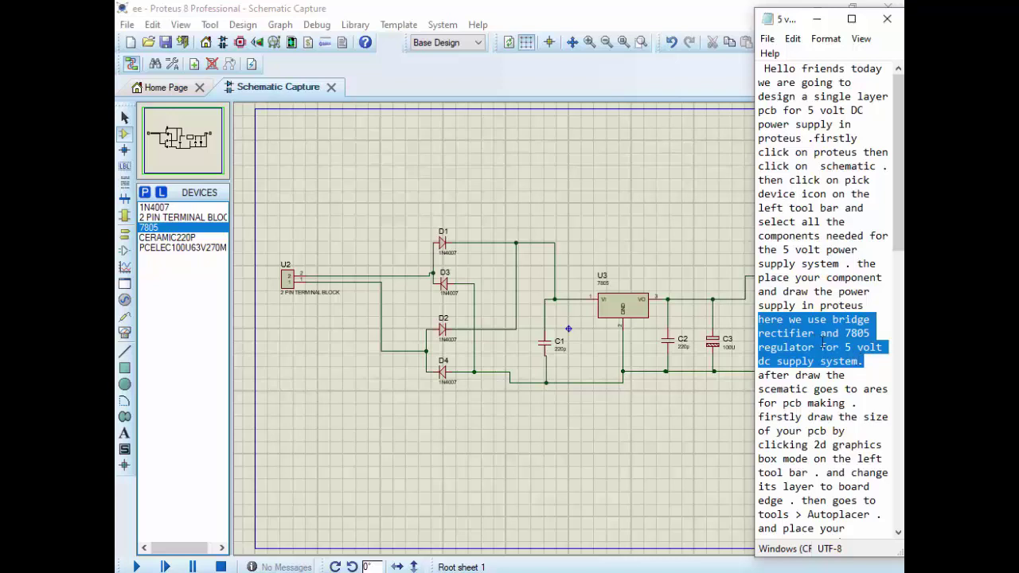
left_click(807, 380)
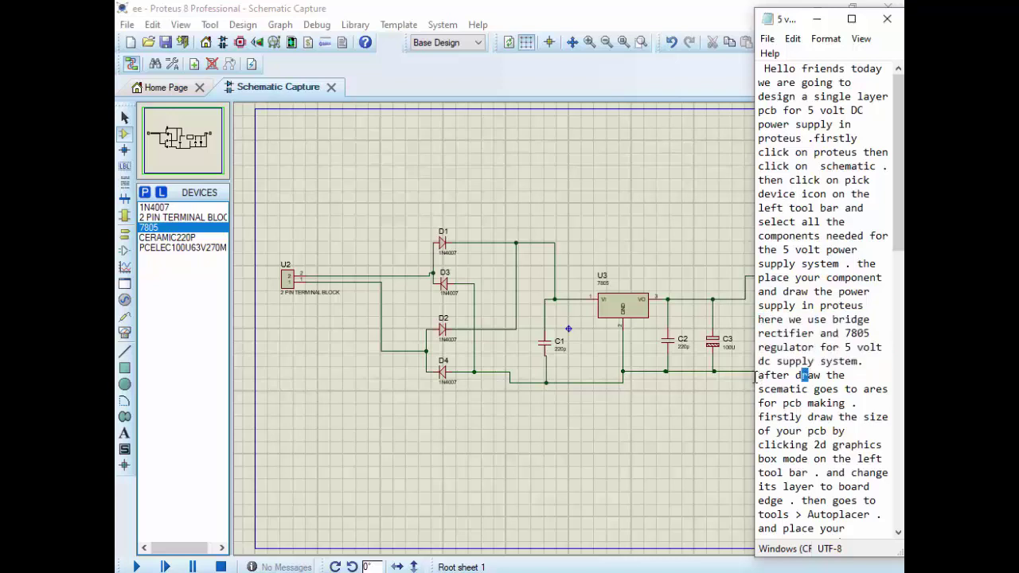
mouse_move(760, 377)
left_mouse_down()
mouse_move(760, 389)
mouse_move(856, 445)
mouse_move(815, 474)
left_mouse_up()
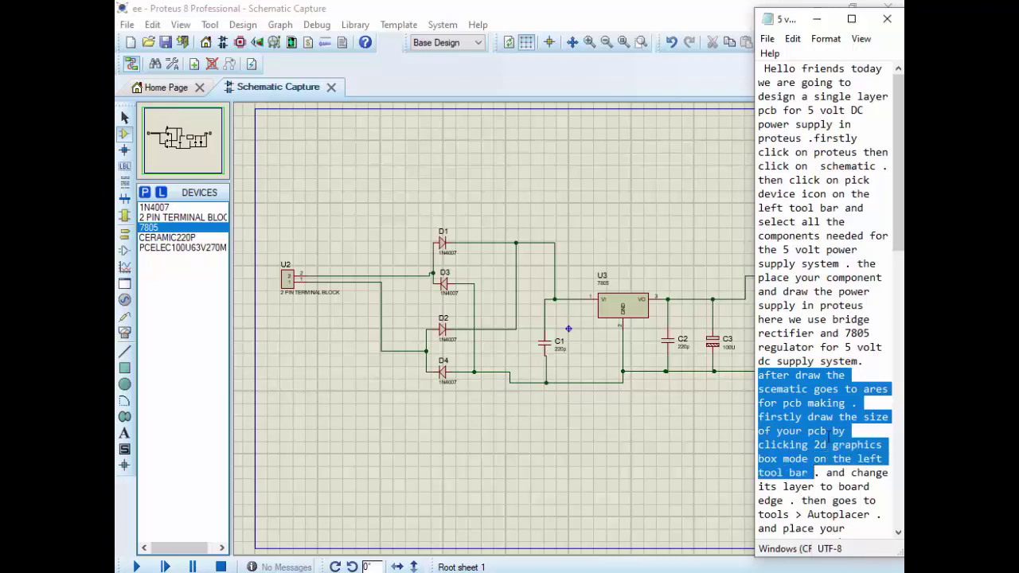
left_click(645, 399)
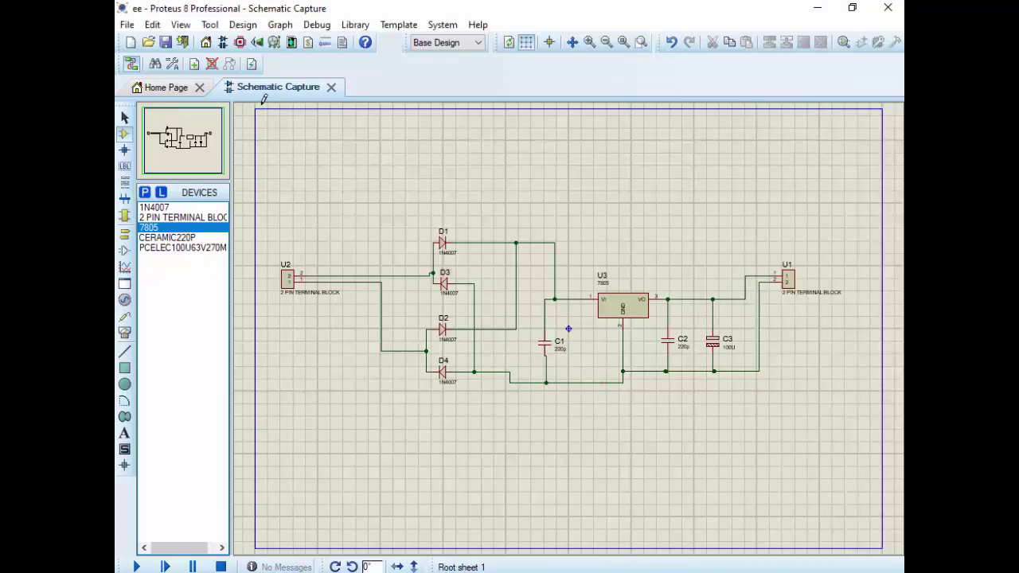
Step: In PCB Layout, draw a rectangle and move it onto the Board Edge layer as the outline
left_click(241, 43)
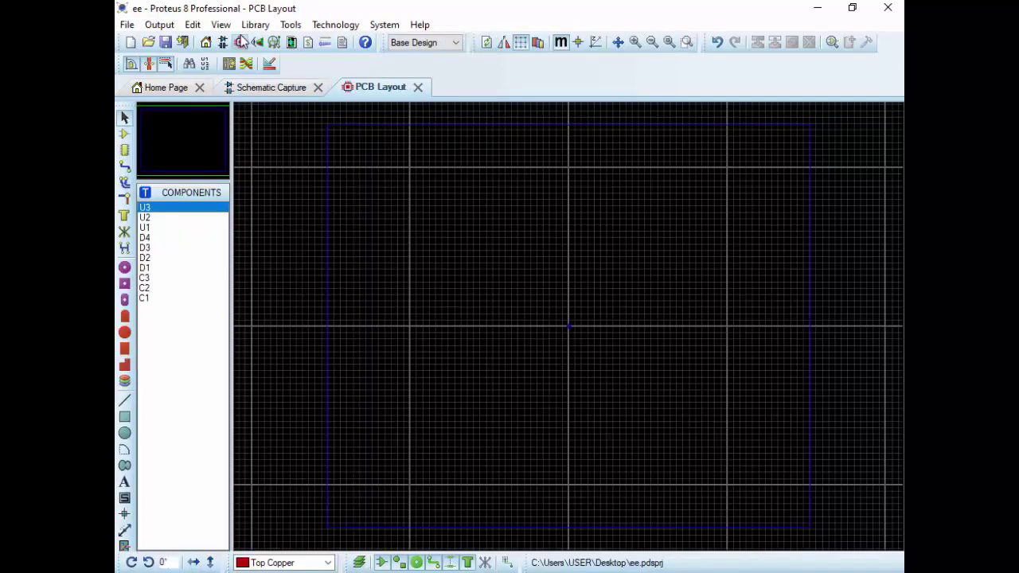
left_click(125, 416)
left_click_drag(411, 248, 559, 331)
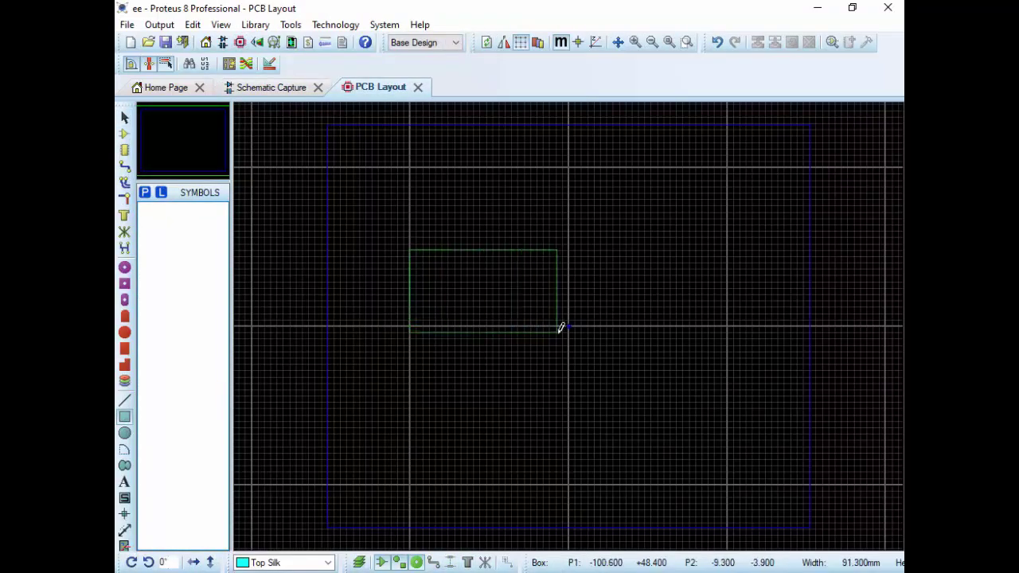
right_click(562, 327)
mouse_move(627, 539)
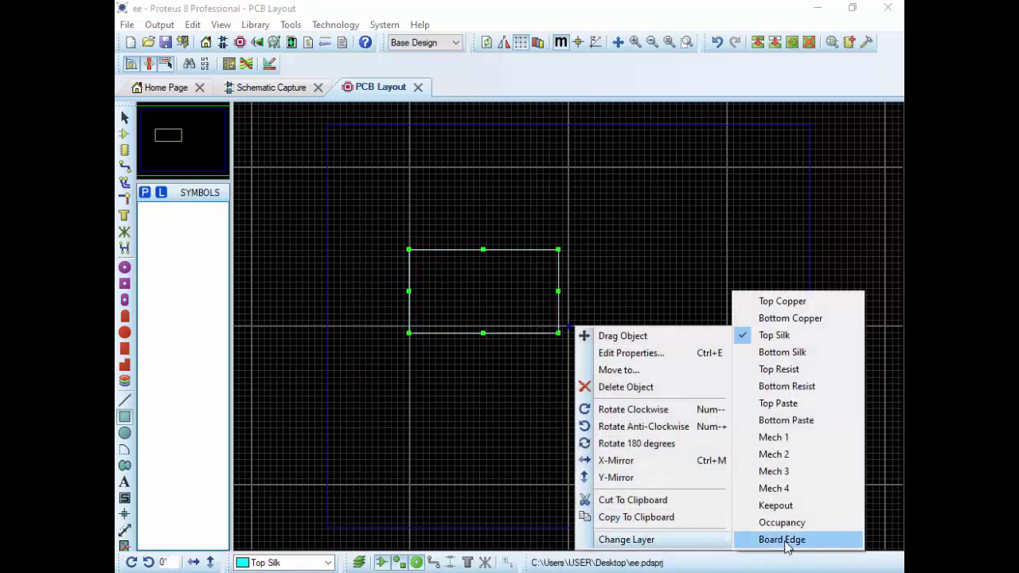
left_click(781, 540)
left_click(344, 132)
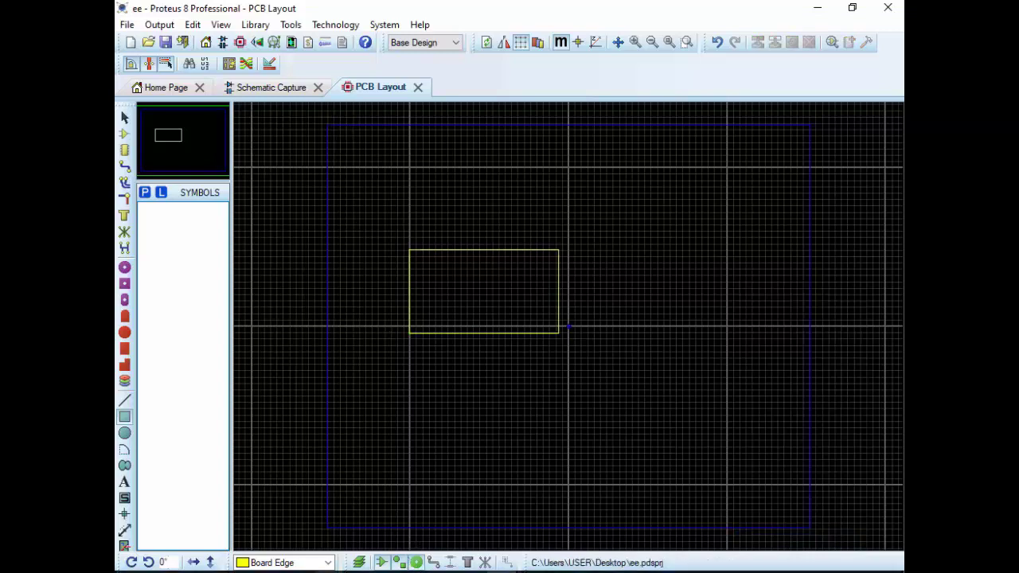
left_click(417, 493)
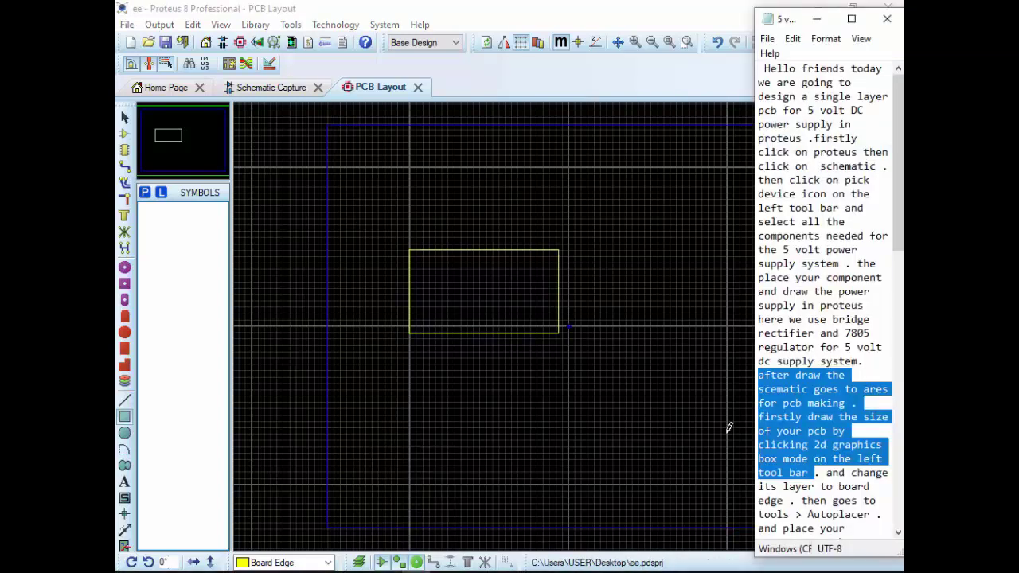
left_click(826, 499)
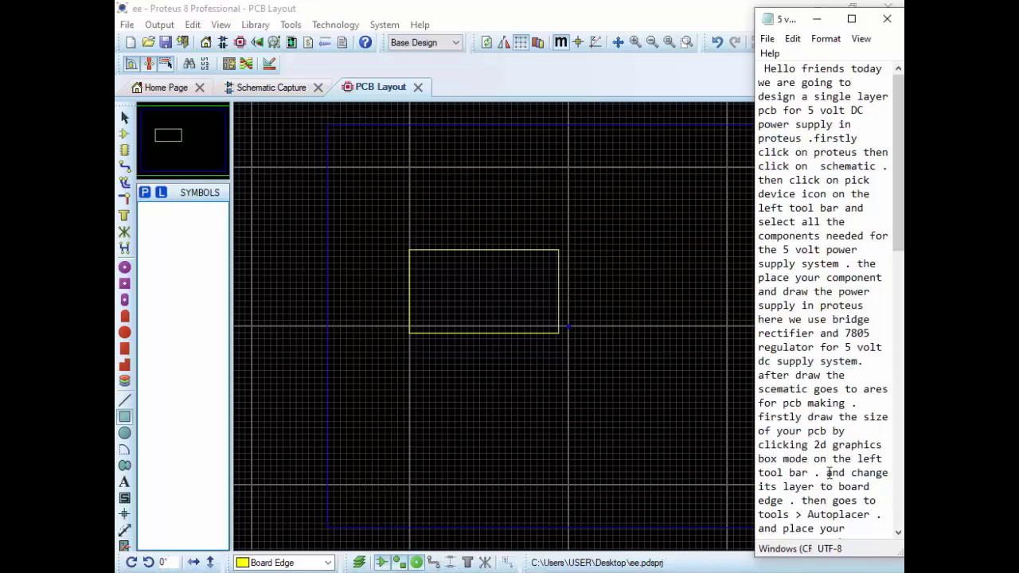
mouse_move(826, 472)
left_mouse_down()
mouse_move(826, 514)
mouse_move(846, 528)
left_mouse_up()
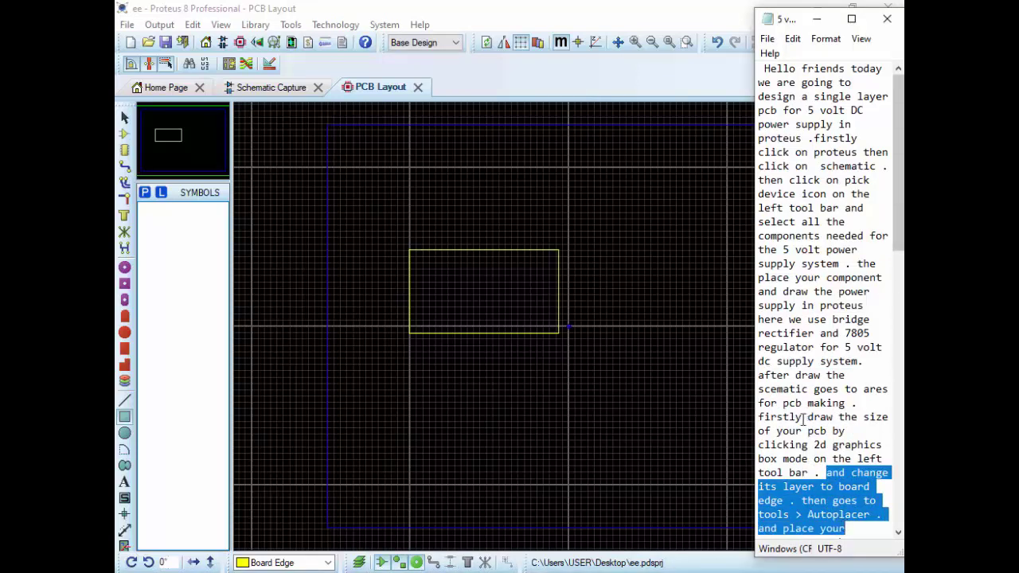
scroll(803, 417, "down", 1)
scroll(831, 416, "down", 2)
scroll(835, 417, "down", 2)
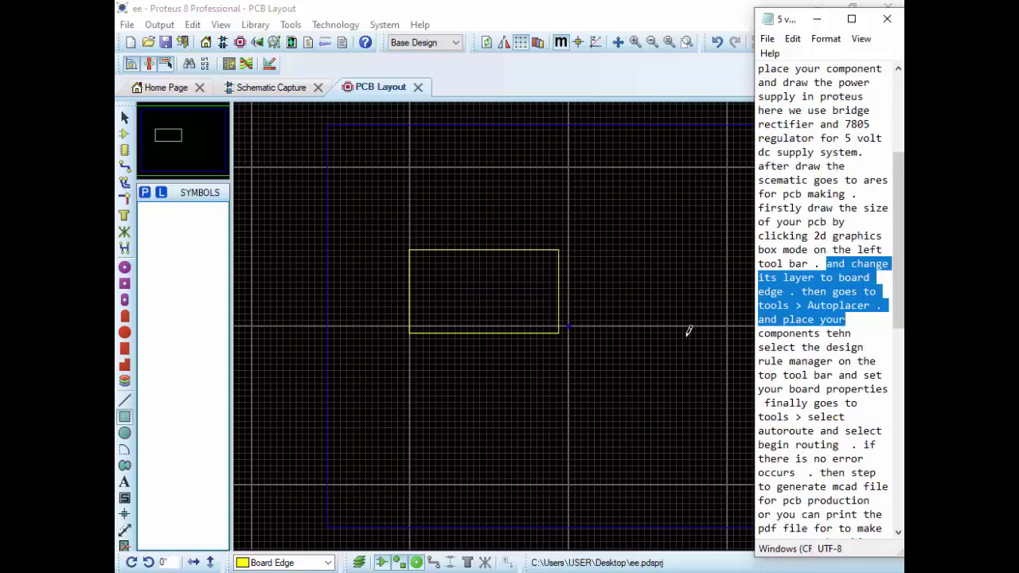
left_click(659, 325)
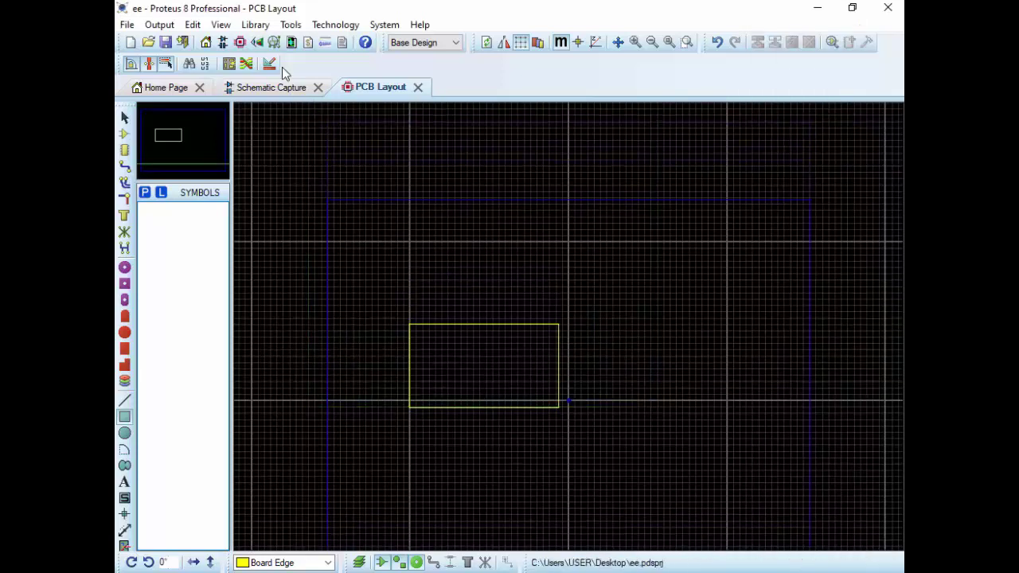
Step: Run the Auto-placer with All components included to fill the board outline
left_click(291, 24)
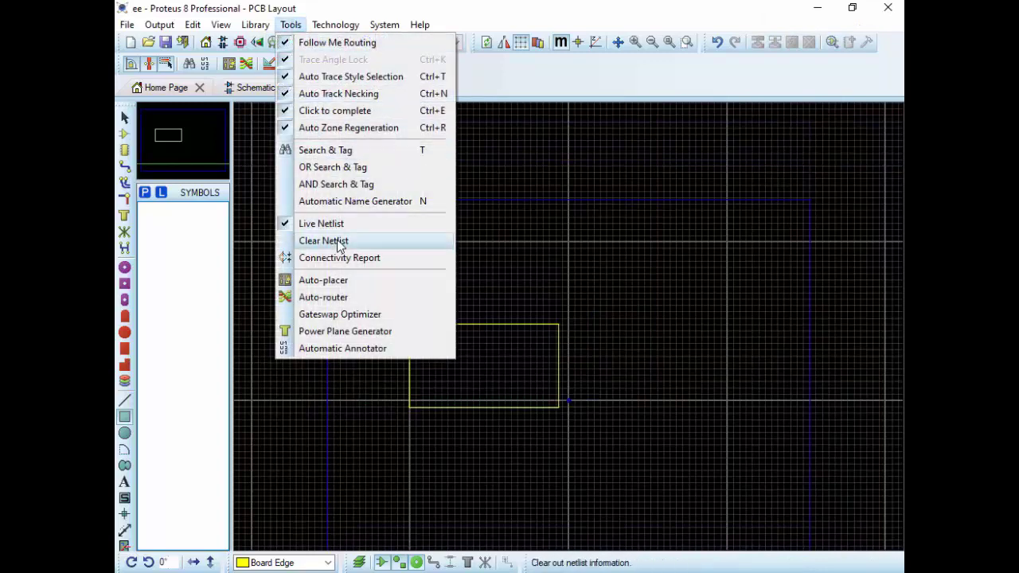
left_click(340, 281)
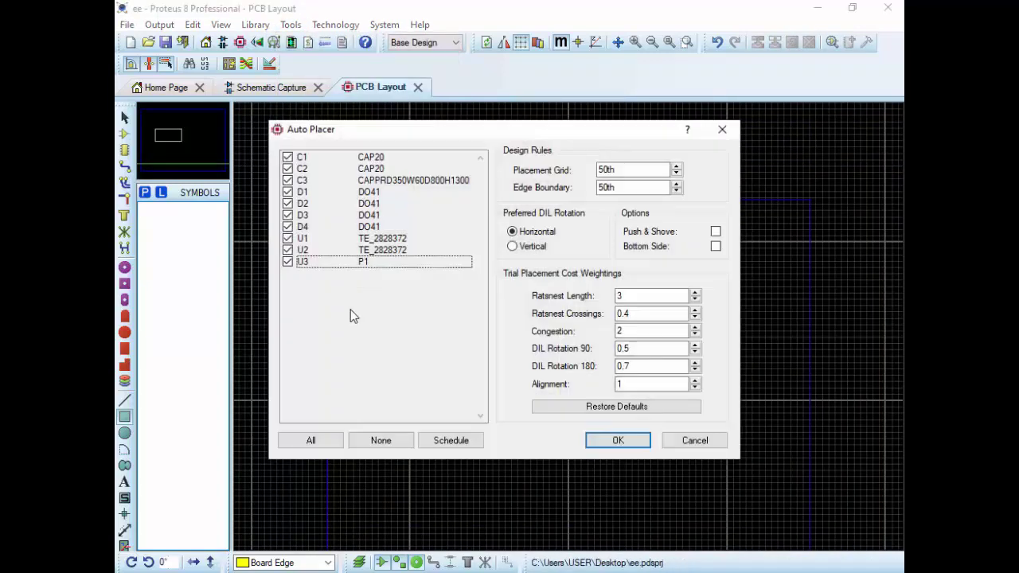
left_click(326, 442)
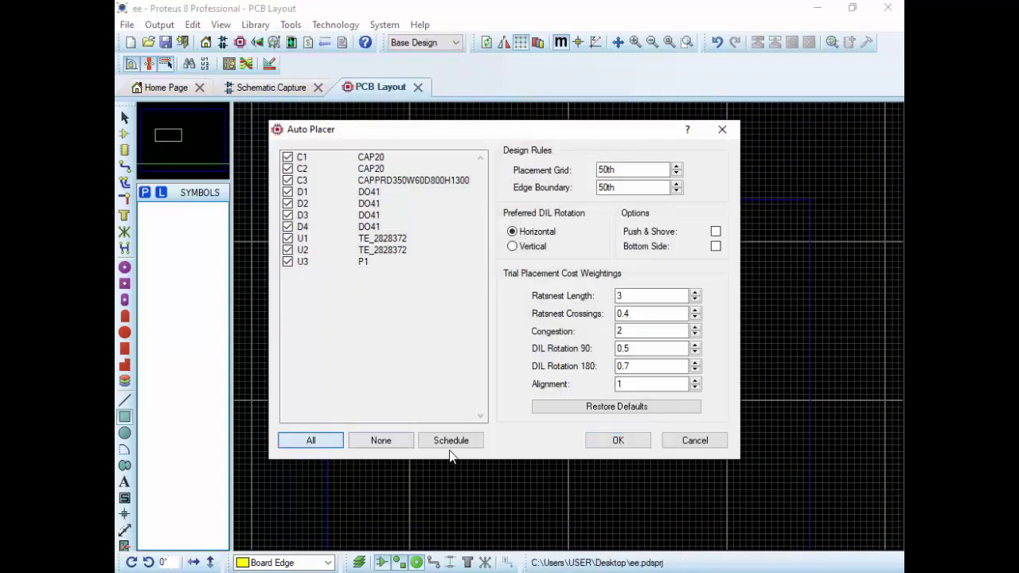
left_click(604, 441)
scroll(450, 390, "up", 1)
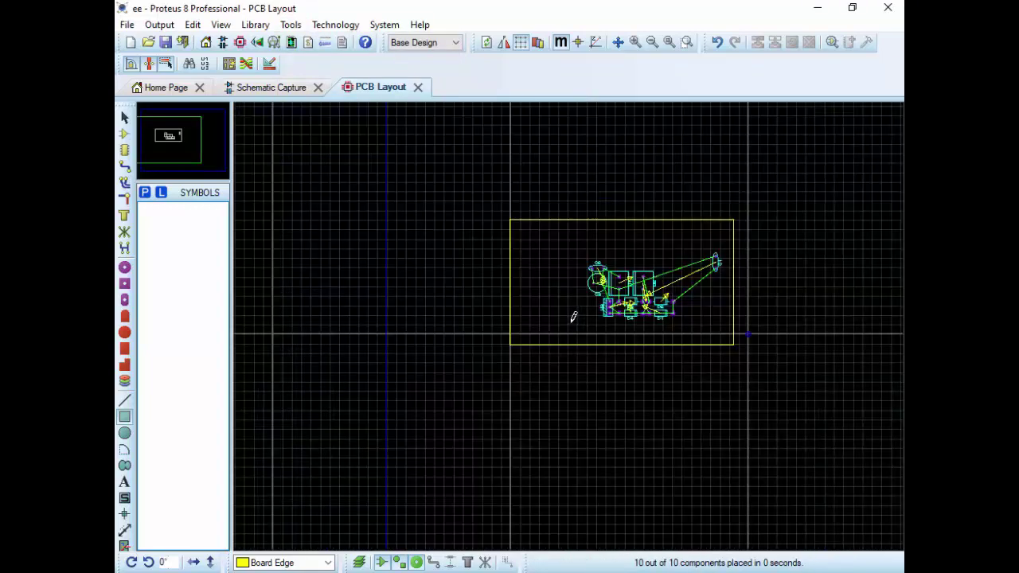
scroll(571, 316, "up", 1)
scroll(613, 243, "up", 1)
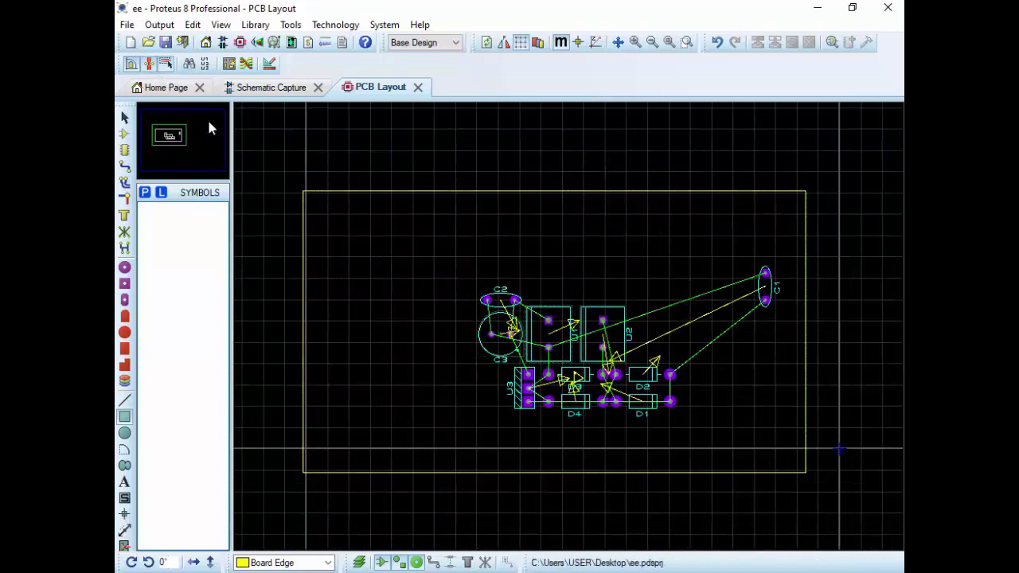
Step: Move U1 to the board's top-left, U2 to the lower-left, and D3 and D4 beside U2
left_click(125, 119)
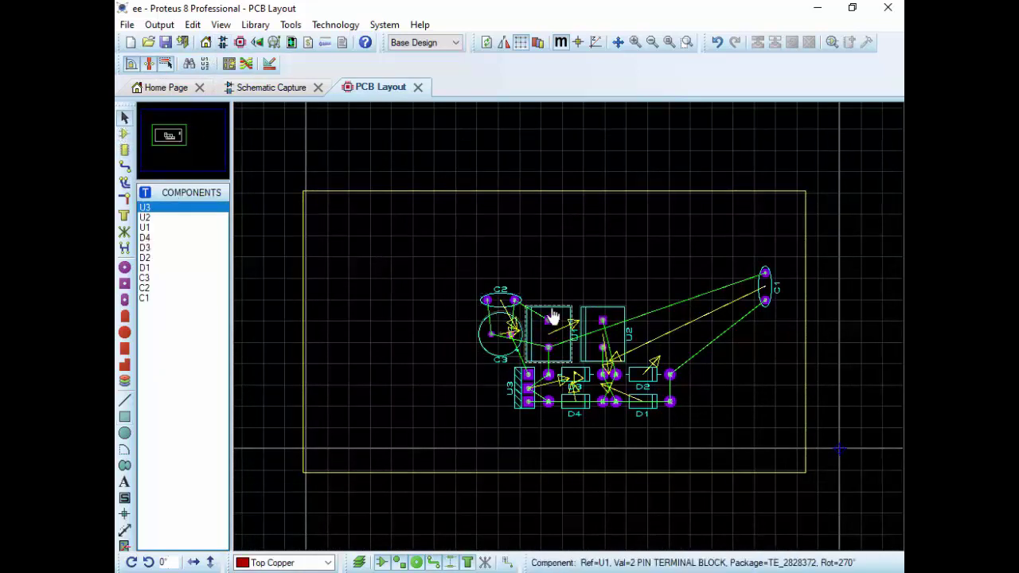
left_click_drag(552, 319, 351, 234)
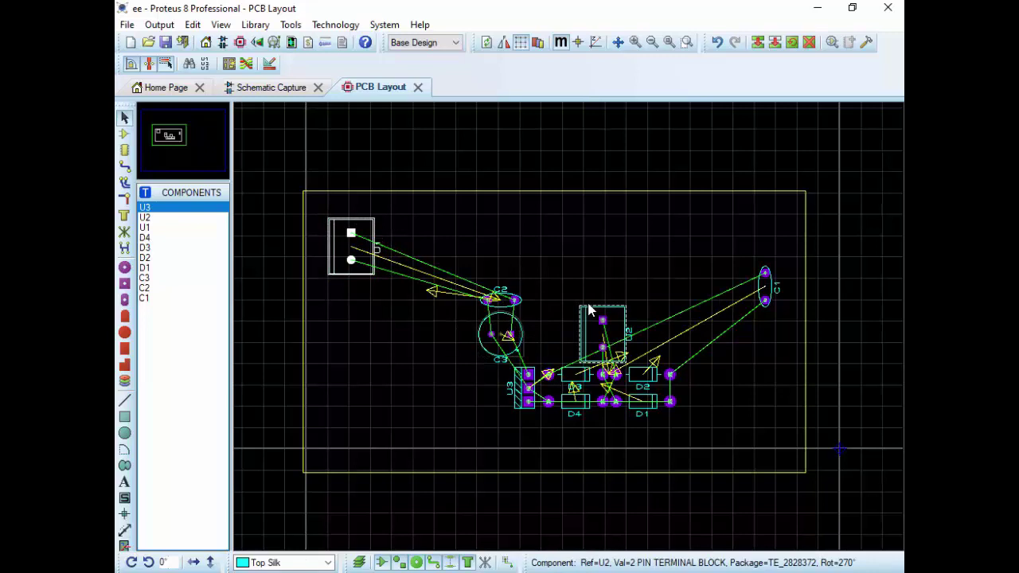
left_click_drag(589, 311, 346, 387)
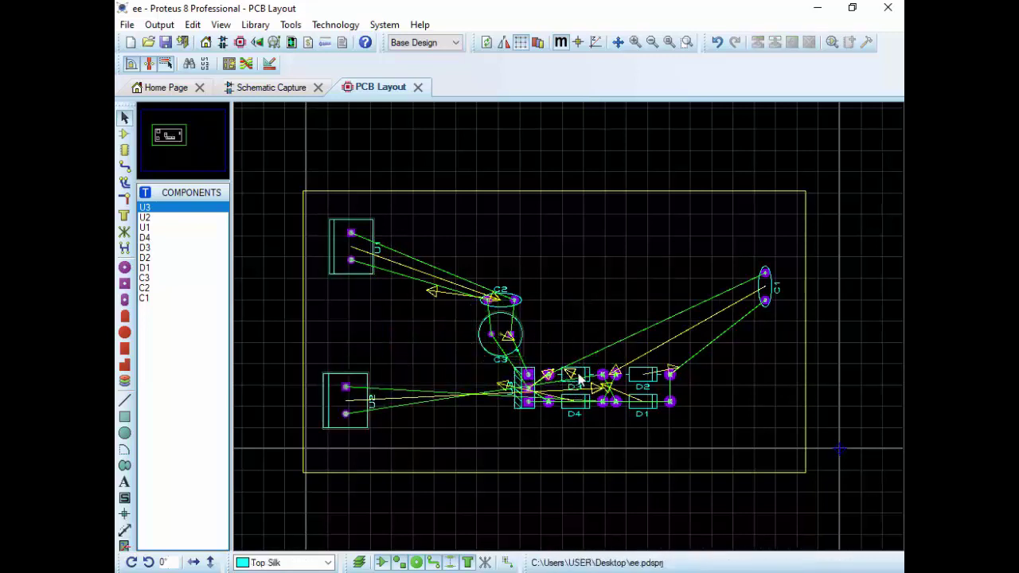
mouse_move(583, 382)
left_mouse_down()
mouse_move(399, 381)
mouse_move(410, 420)
left_mouse_up()
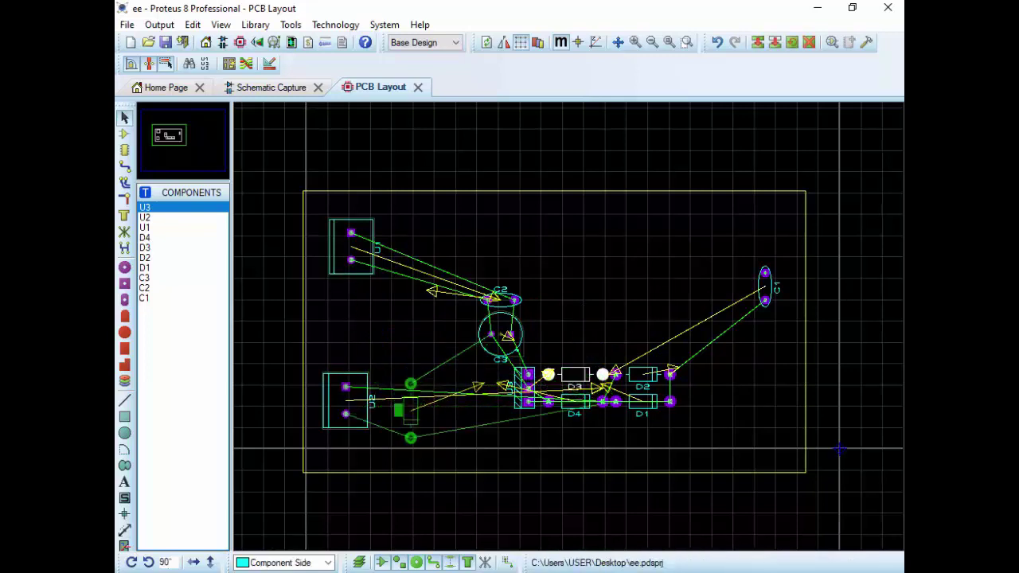
left_click_drag(410, 419, 415, 416)
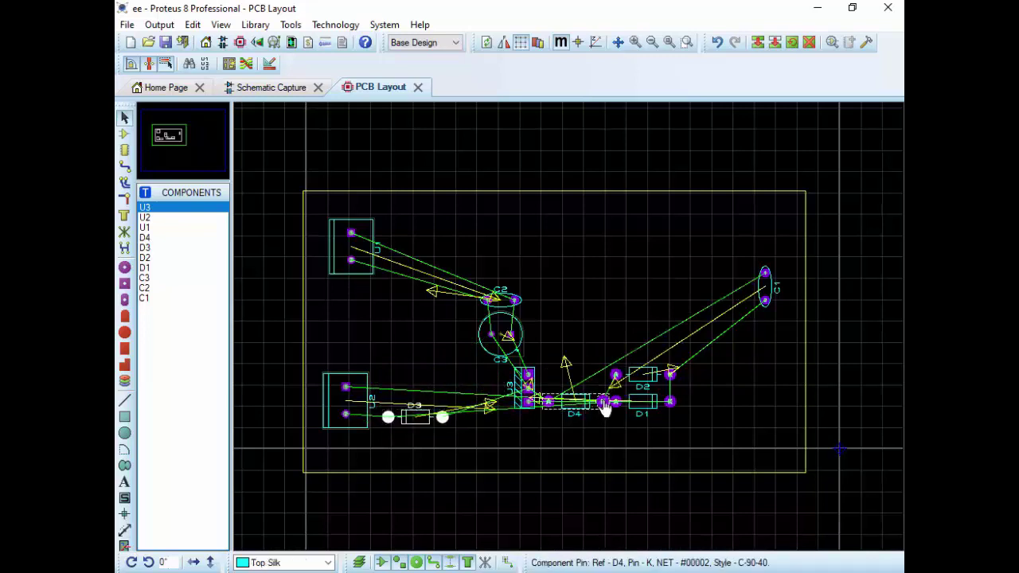
mouse_move(605, 406)
left_mouse_down()
mouse_move(457, 382)
mouse_move(443, 394)
left_mouse_up()
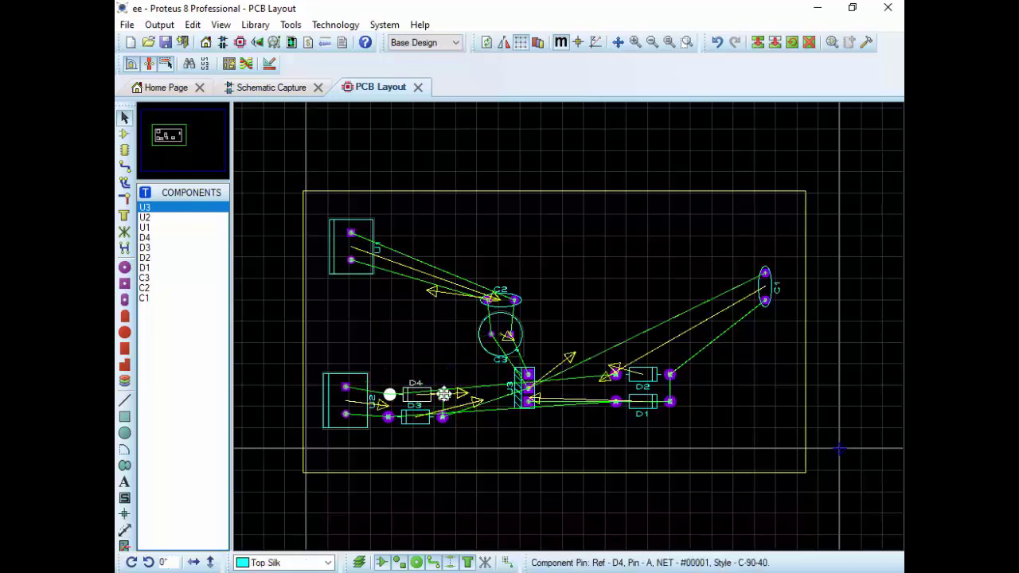
Step: Bring D2 into the diode group near U2 and move D1 below the other diodes
left_click_drag(646, 378, 433, 357)
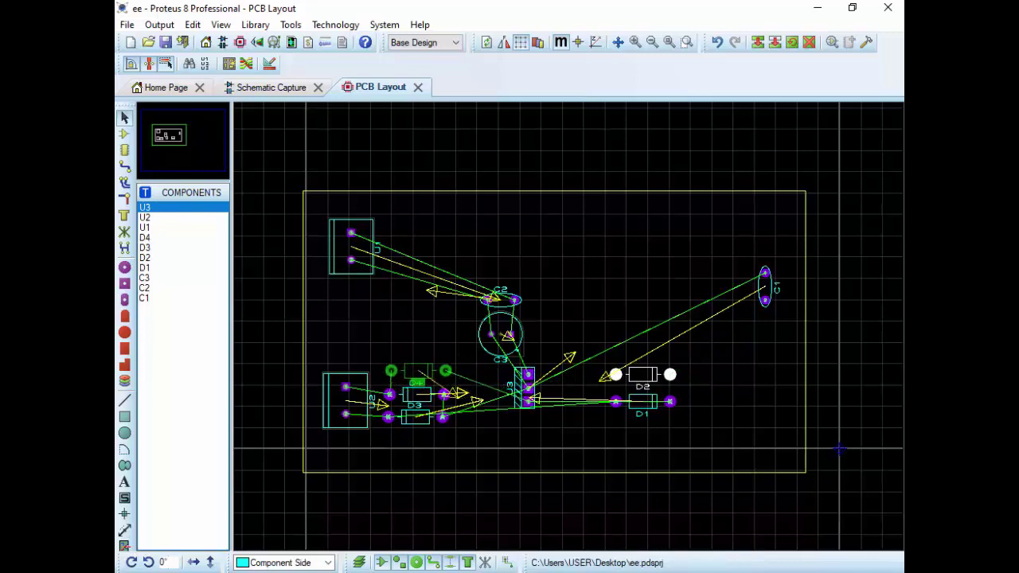
left_click_drag(430, 356, 418, 373)
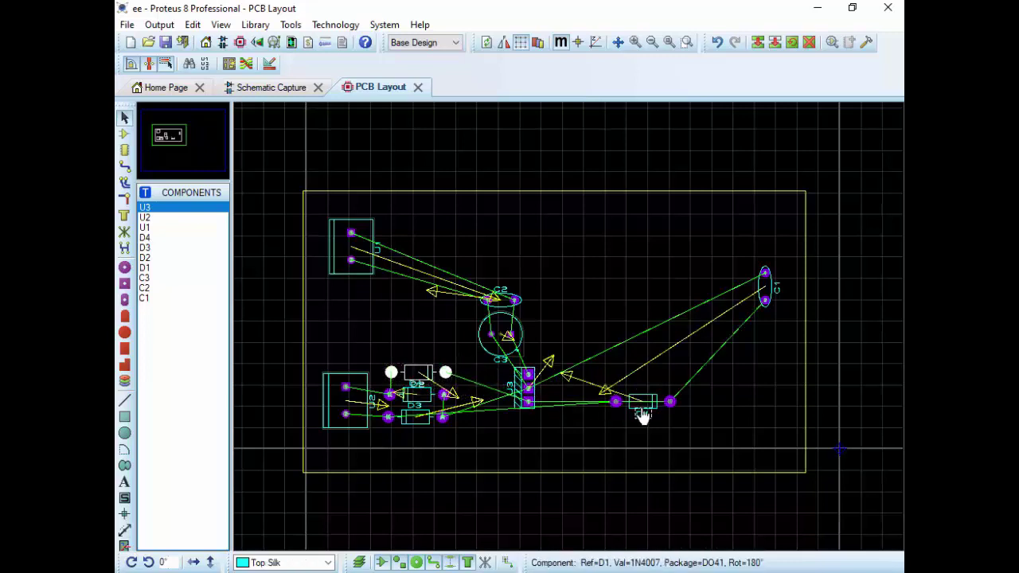
left_click_drag(641, 417, 640, 417)
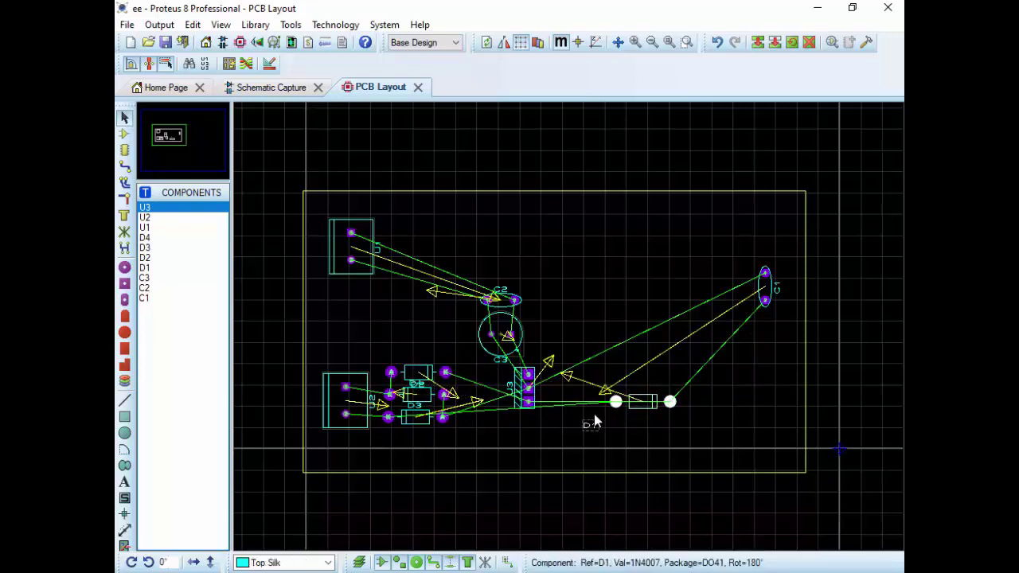
double_click(643, 420)
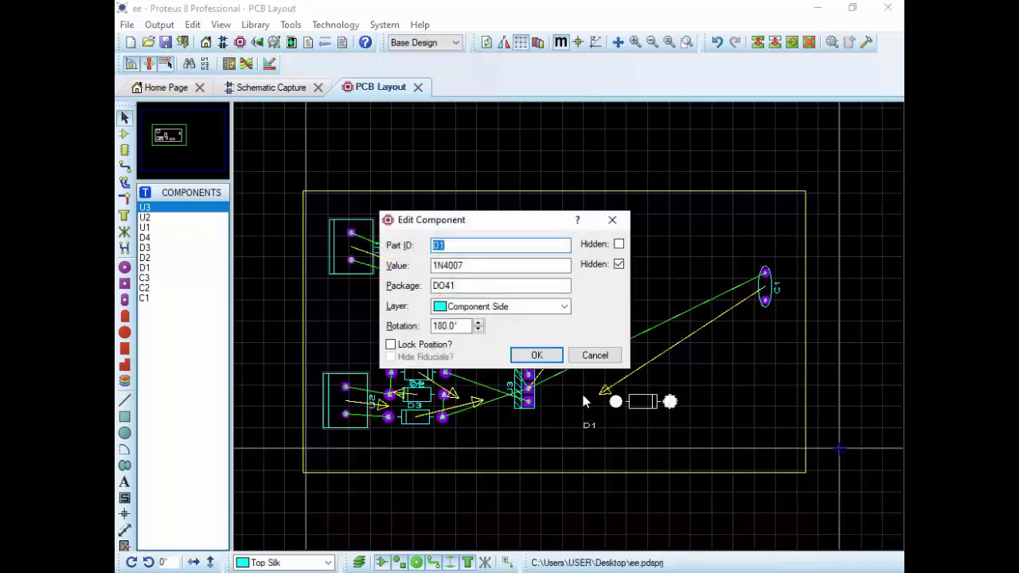
left_click(593, 358)
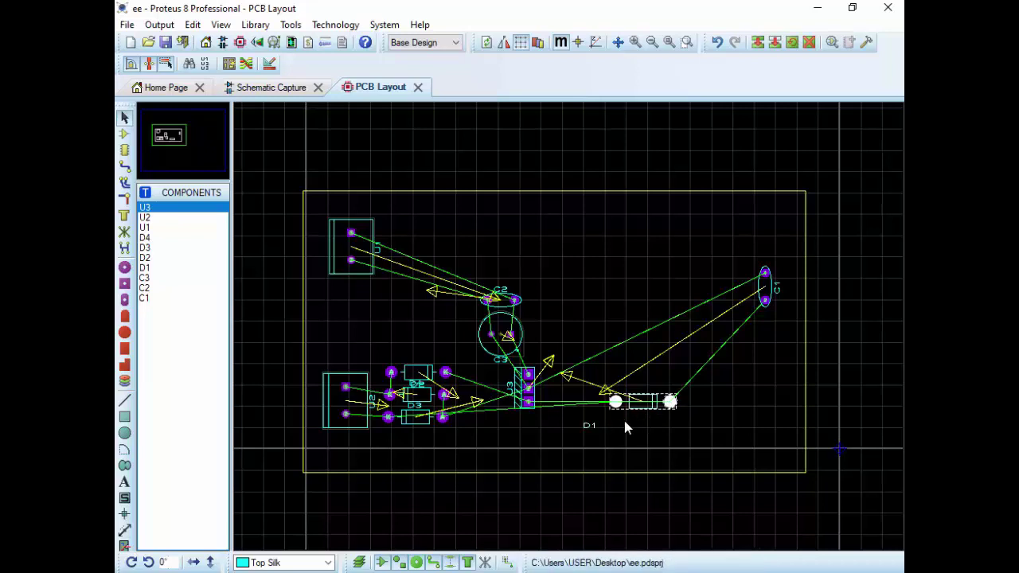
left_click_drag(668, 402, 445, 433)
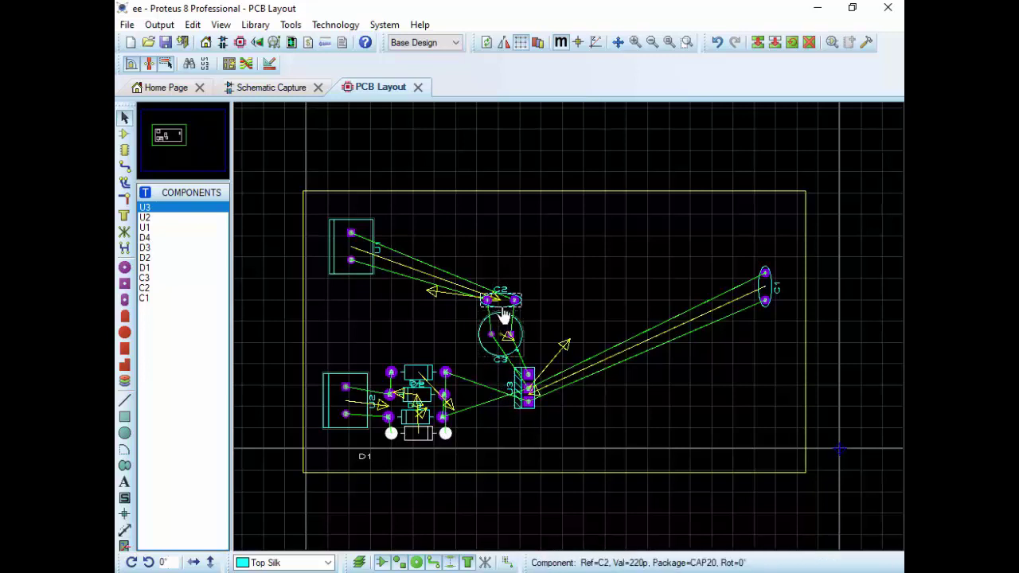
Step: Rotate capacitors C2 and C3 and place them beside the diode bridge and U3
left_click_drag(503, 317, 472, 433)
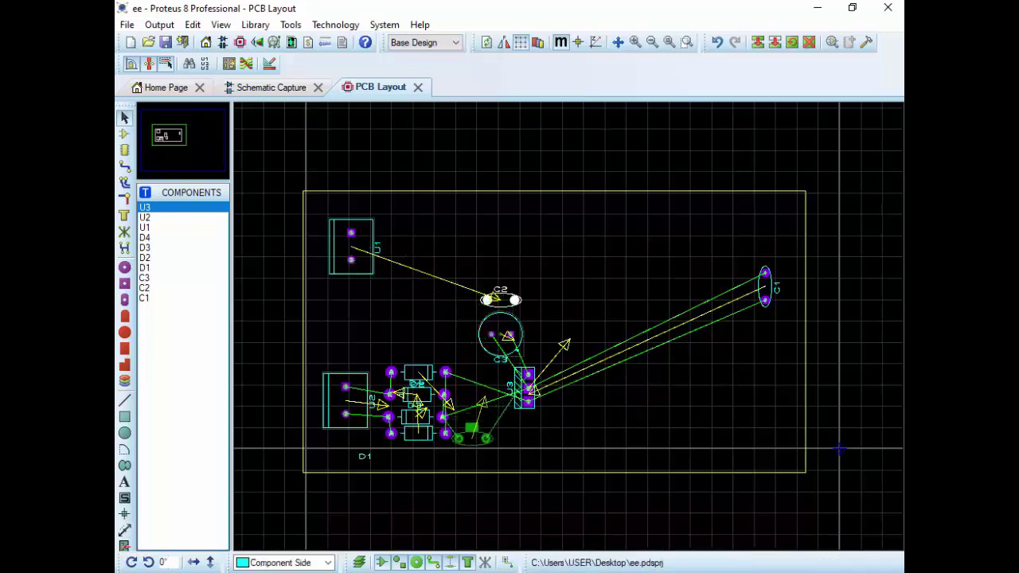
key("KP_Subtract")
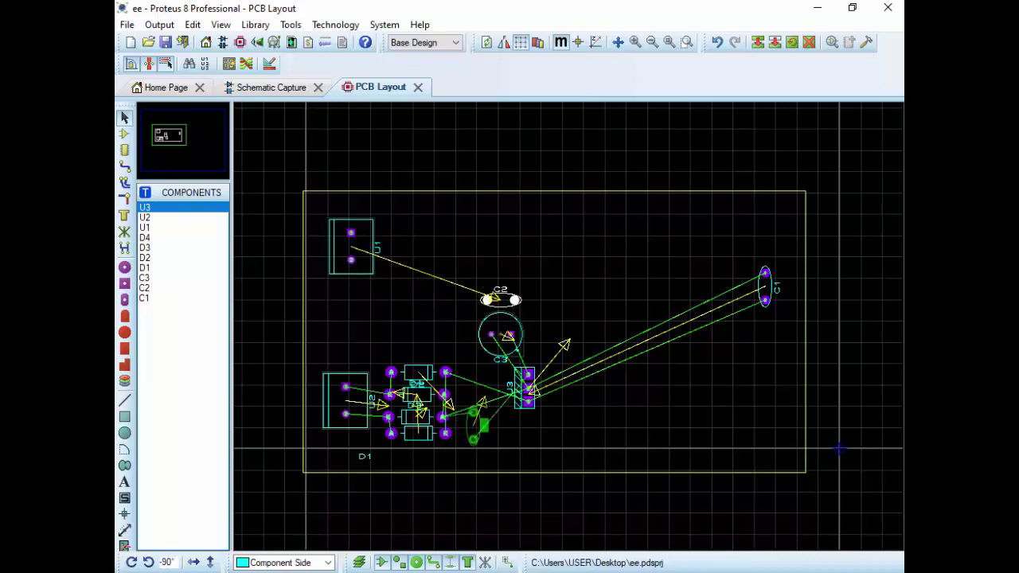
mouse_move(473, 430)
left_mouse_down()
mouse_move(507, 387)
mouse_move(480, 387)
left_mouse_up()
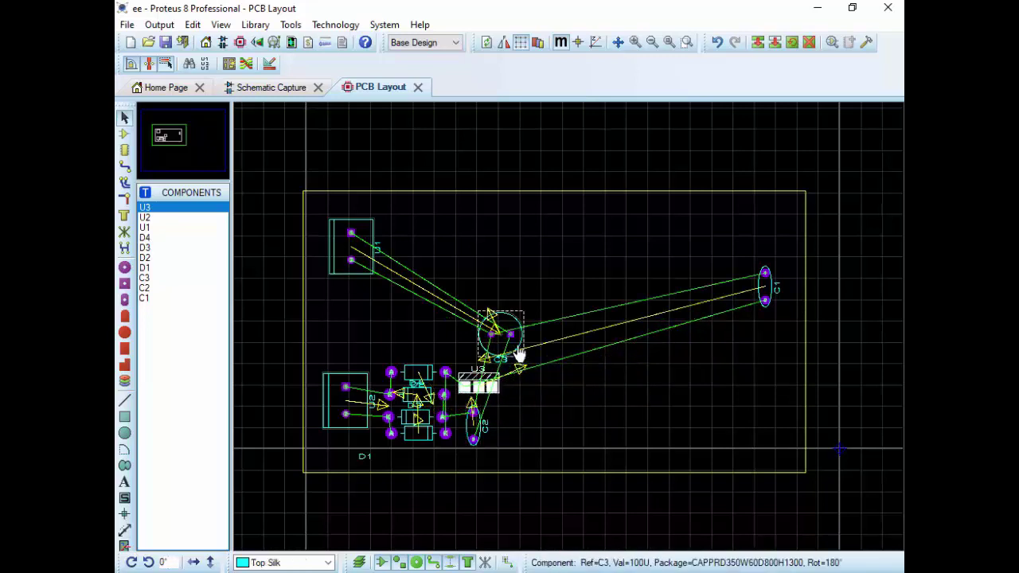
left_click_drag(518, 353, 517, 414)
key("minus")
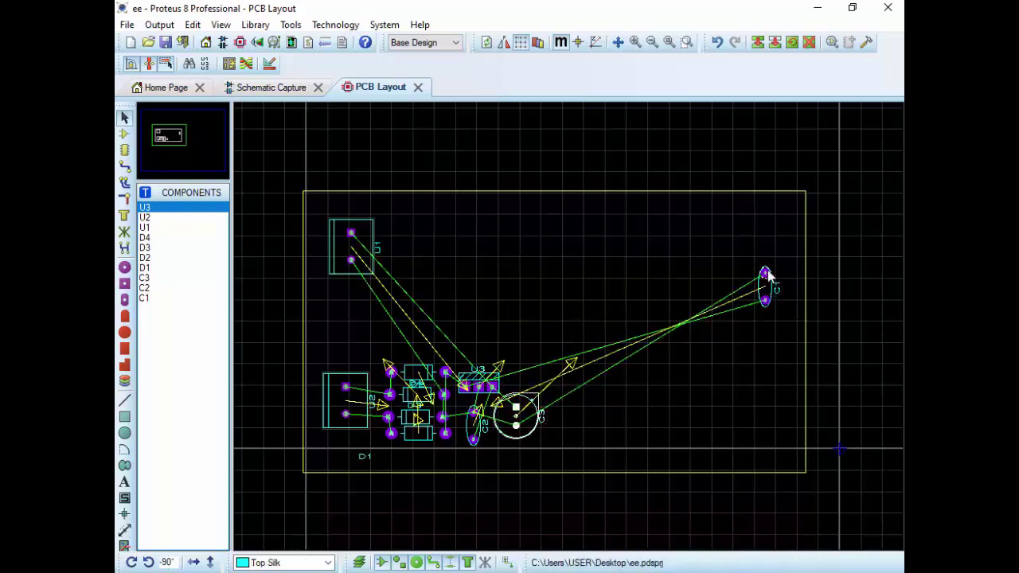
Step: Lay C1 horizontally near C3, and turn U1 180 degrees at the cluster's right end
key("minus")
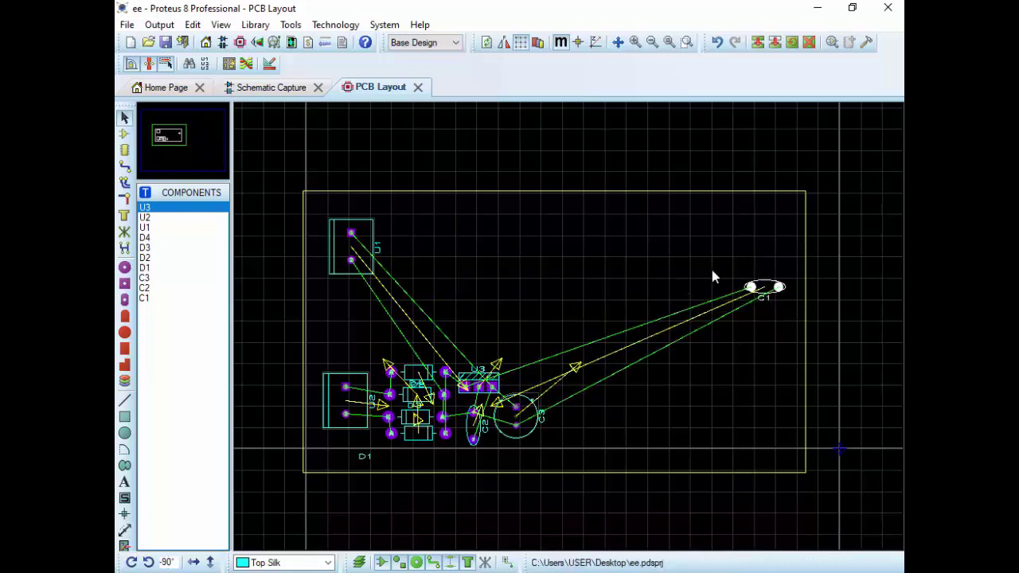
left_click(784, 289)
left_click_drag(786, 298, 535, 380)
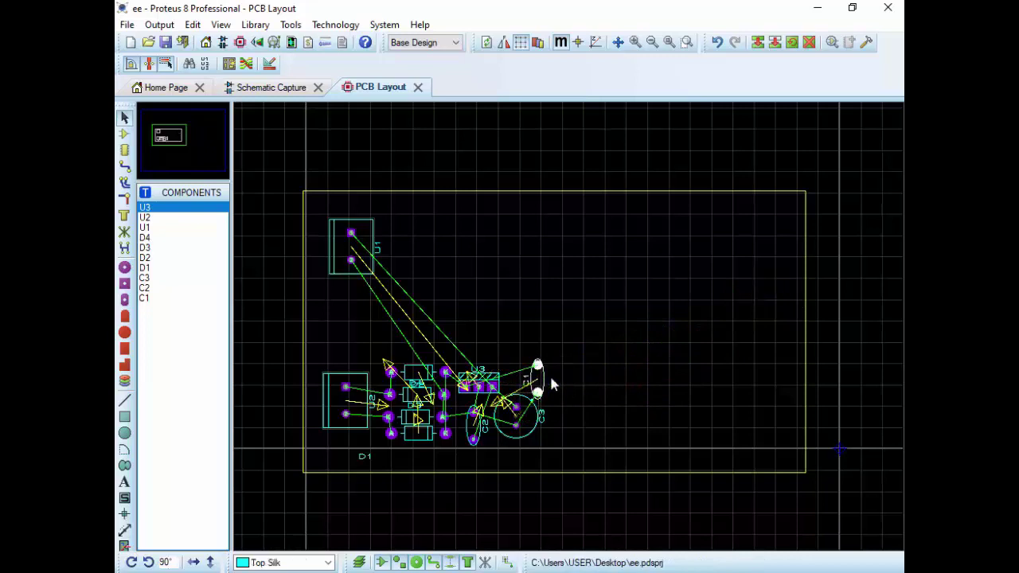
left_click(369, 227)
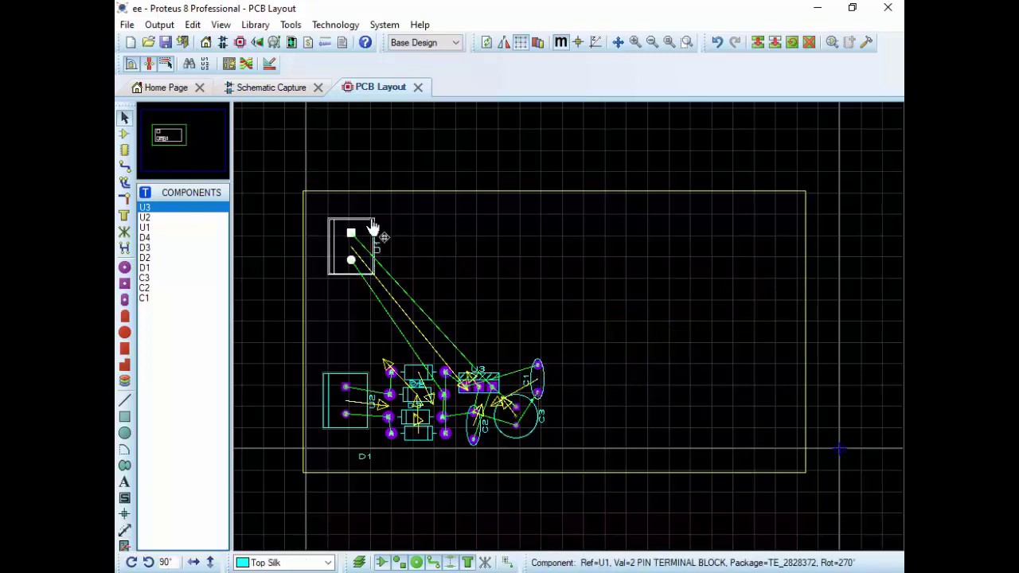
mouse_move(369, 227)
left_mouse_down()
mouse_move(601, 296)
mouse_move(613, 366)
mouse_move(589, 402)
left_mouse_up()
key("KP_Add")
key("KP_Add")
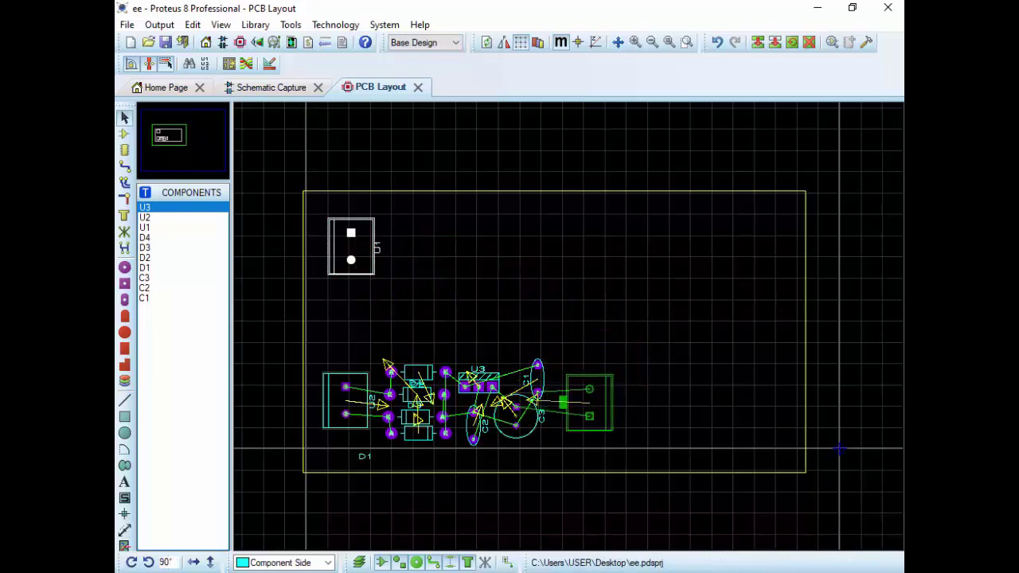
left_click(610, 375)
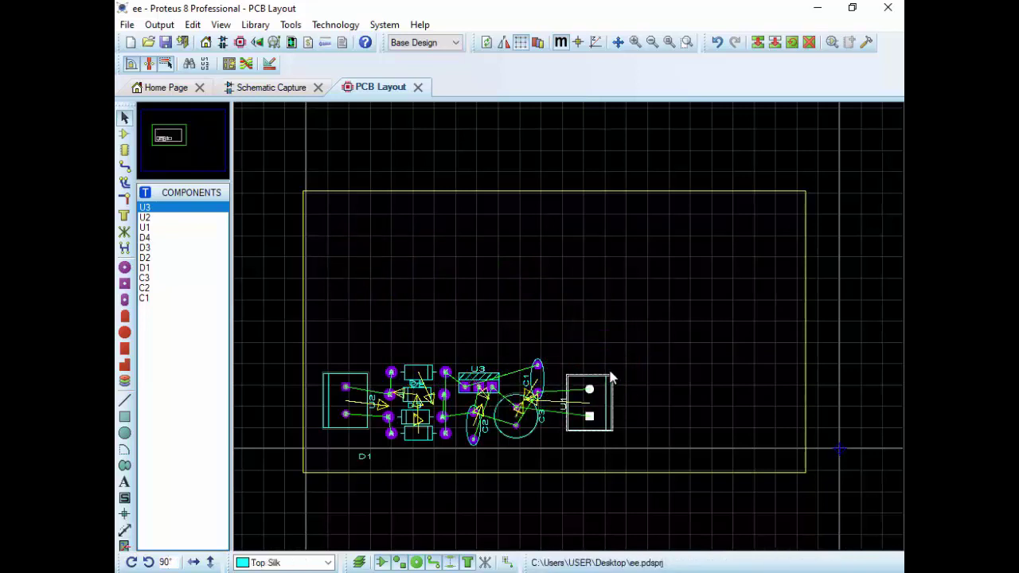
Step: Shrink the Board Edge to tightly enclose the components and move the D1 label inside
left_click(806, 199)
left_click_drag(806, 199, 624, 345)
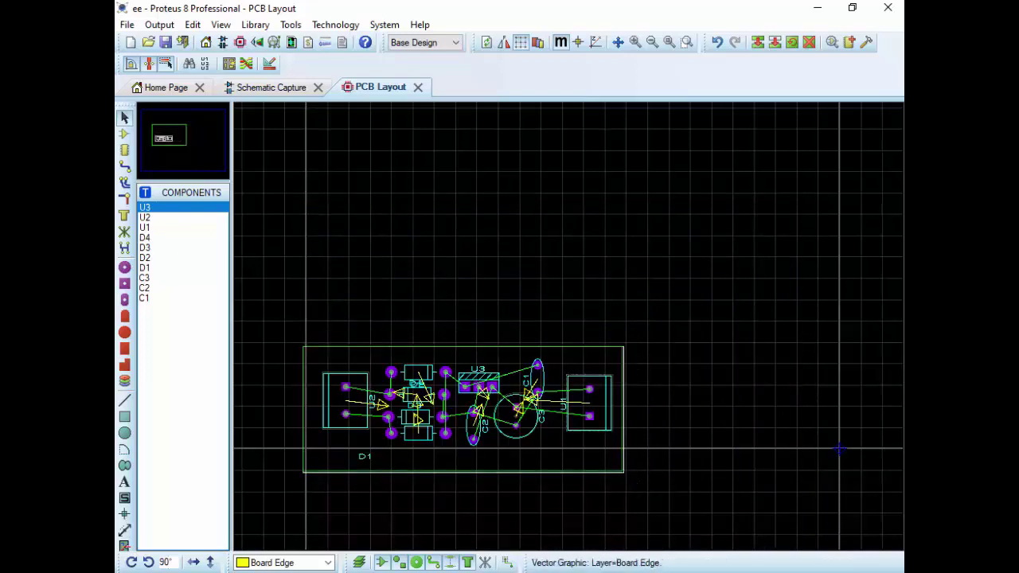
left_click_drag(839, 450, 838, 450)
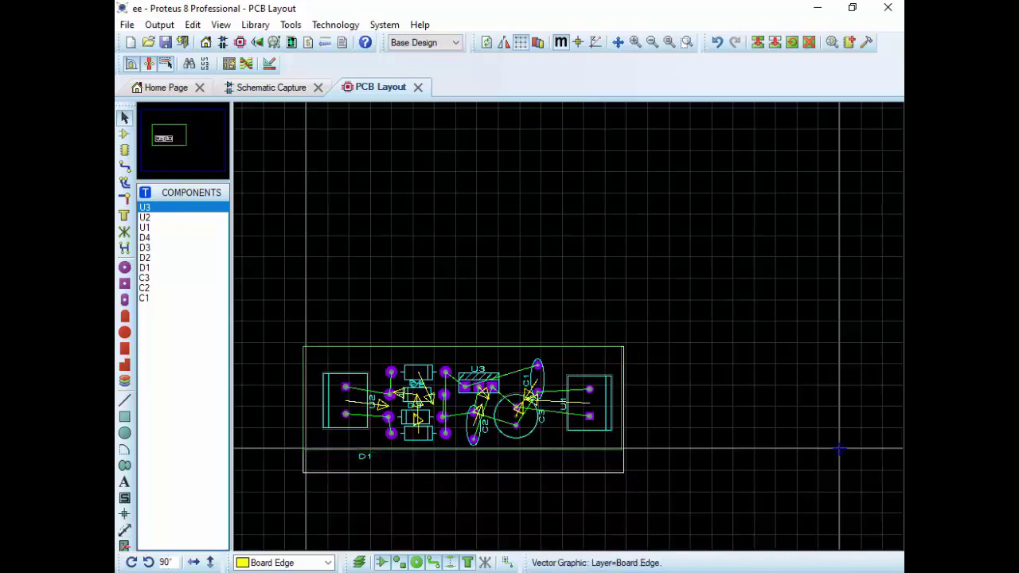
left_click_drag(624, 450, 624, 450)
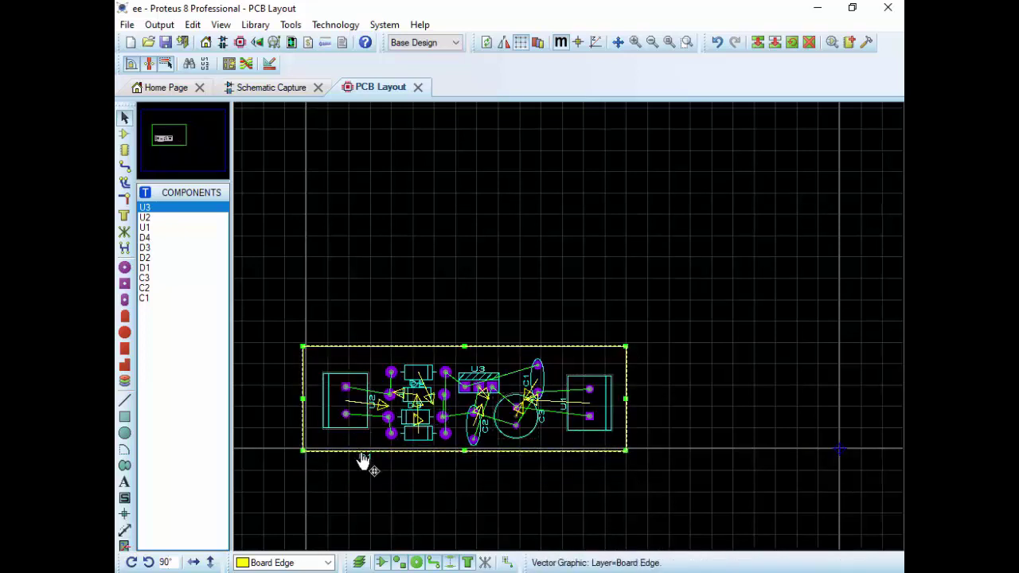
left_click(363, 458)
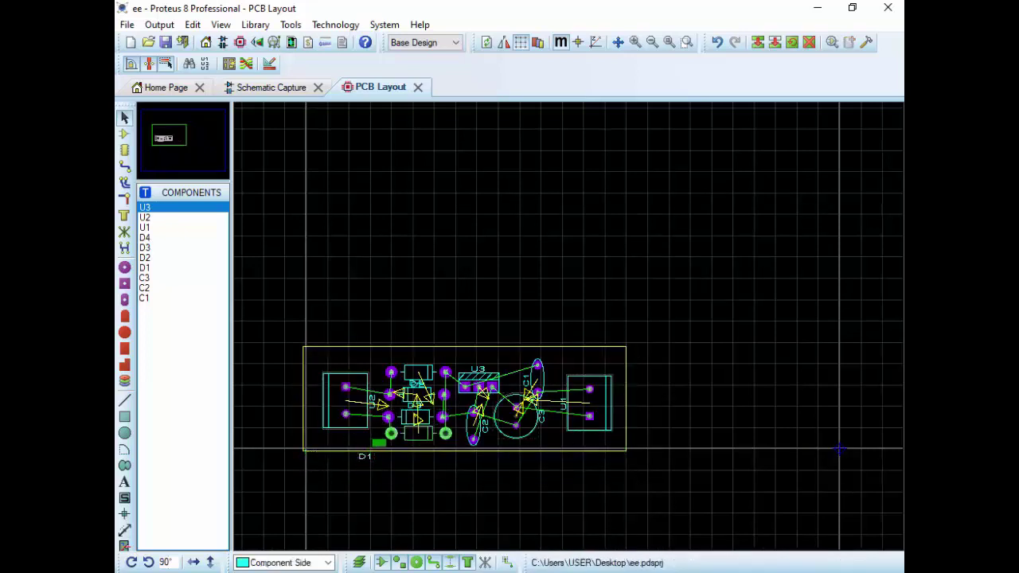
left_click_drag(365, 456, 380, 439)
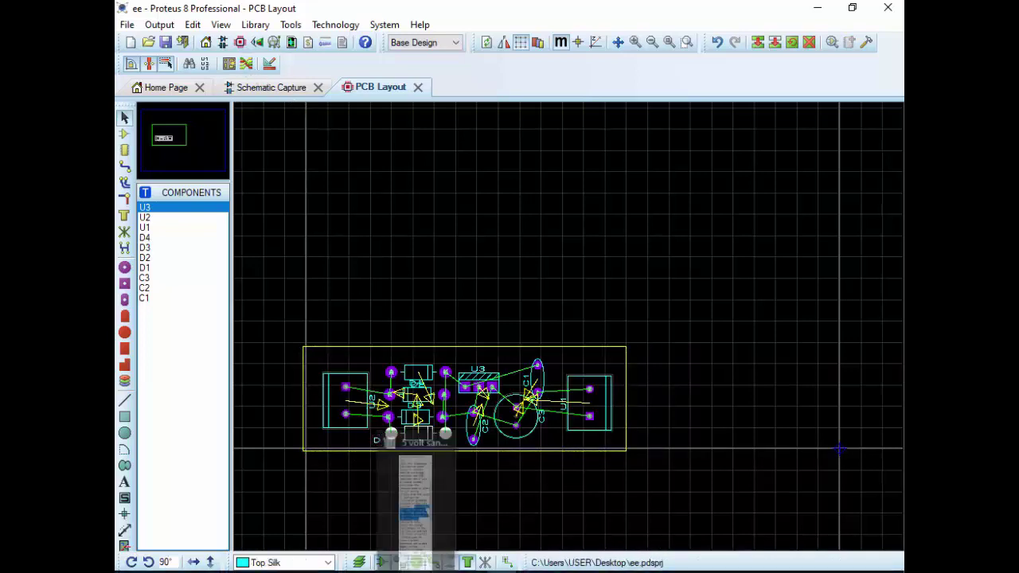
Step: Highlight the Notepad note about setting board properties in the design rule manager
left_click(416, 489)
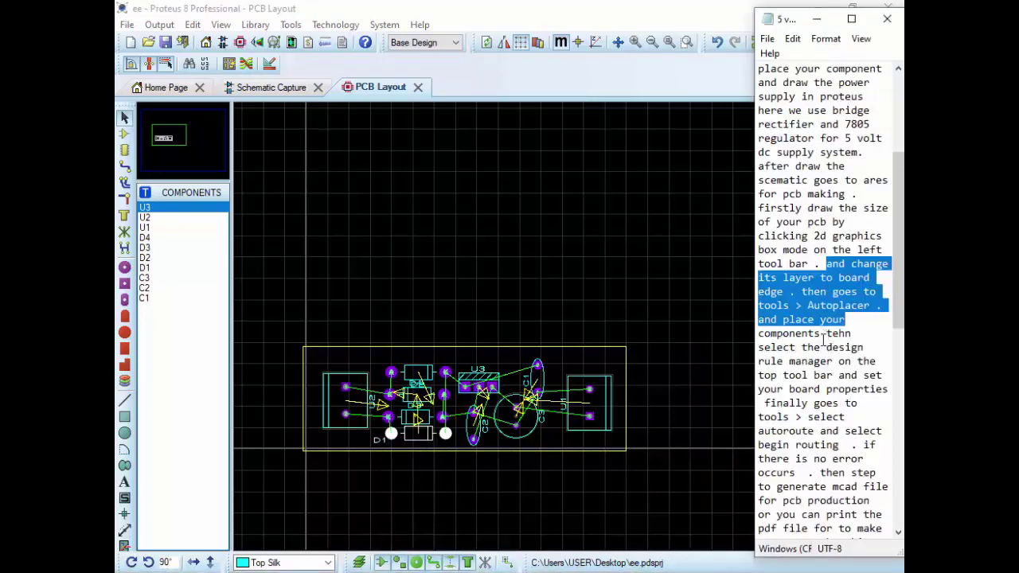
left_click_drag(824, 332, 831, 355)
mouse_move(838, 378)
left_mouse_down()
mouse_move(840, 391)
mouse_move(815, 403)
mouse_move(889, 390)
left_mouse_up()
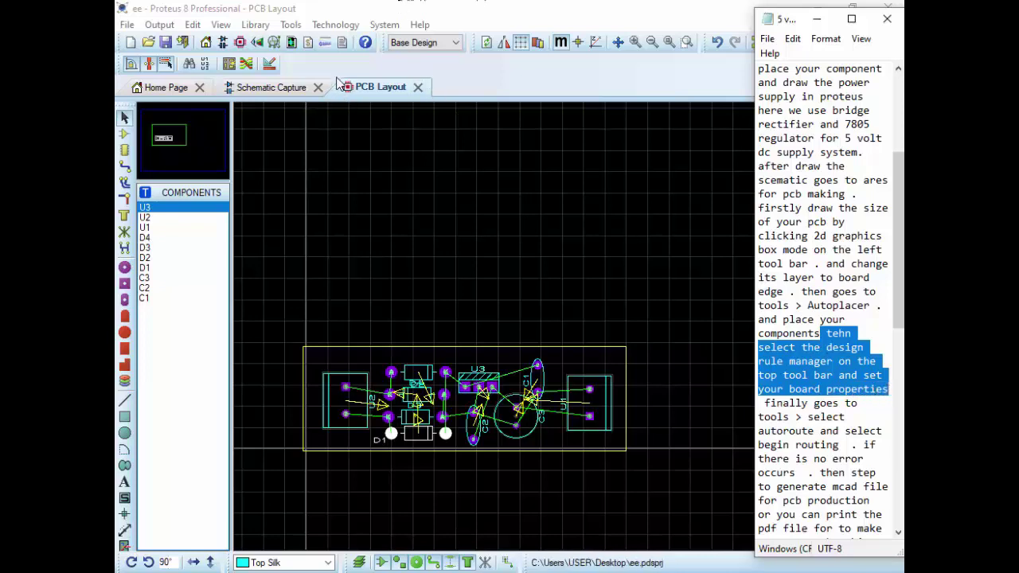
Step: Set the SIGNAL net class Pair 1 horizontal layer to Bottom Copper in Design Rule Manager
left_click(269, 68)
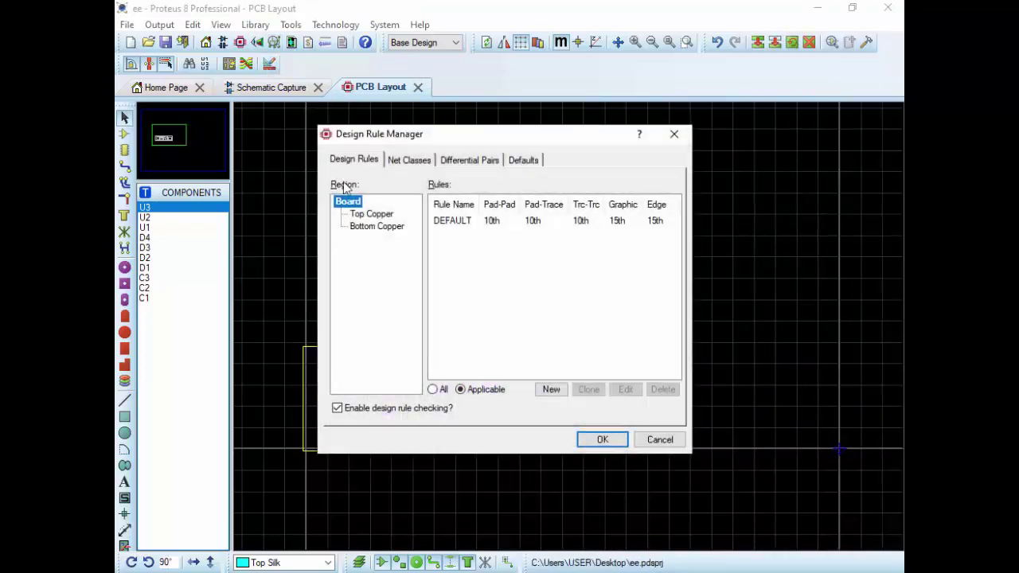
left_click(409, 161)
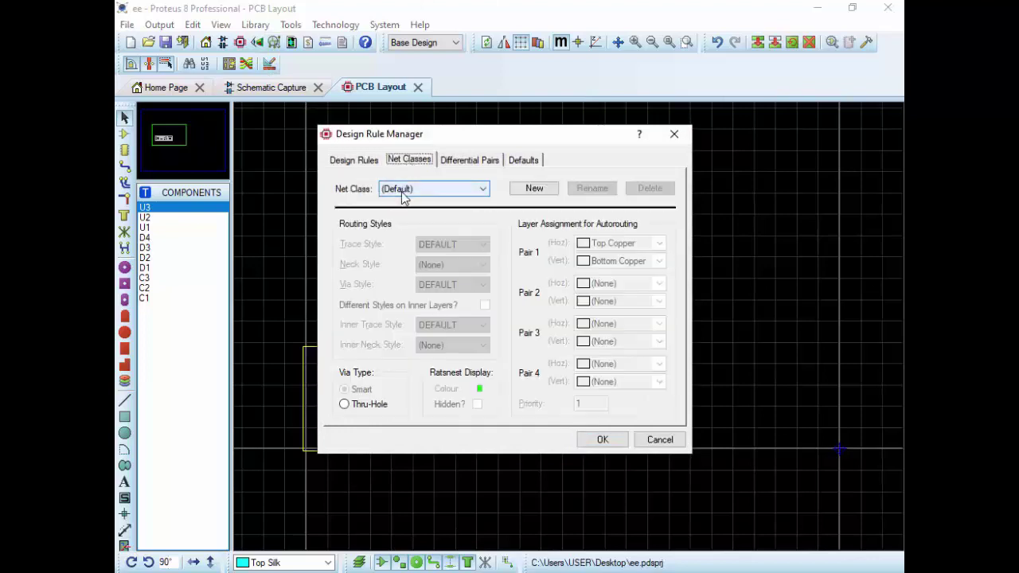
left_click(405, 190)
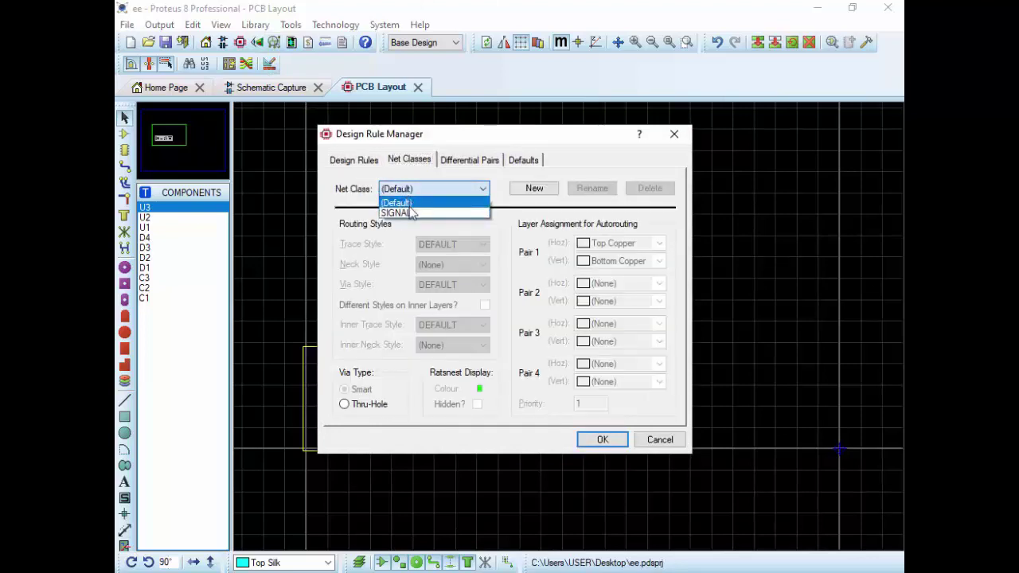
left_click(409, 213)
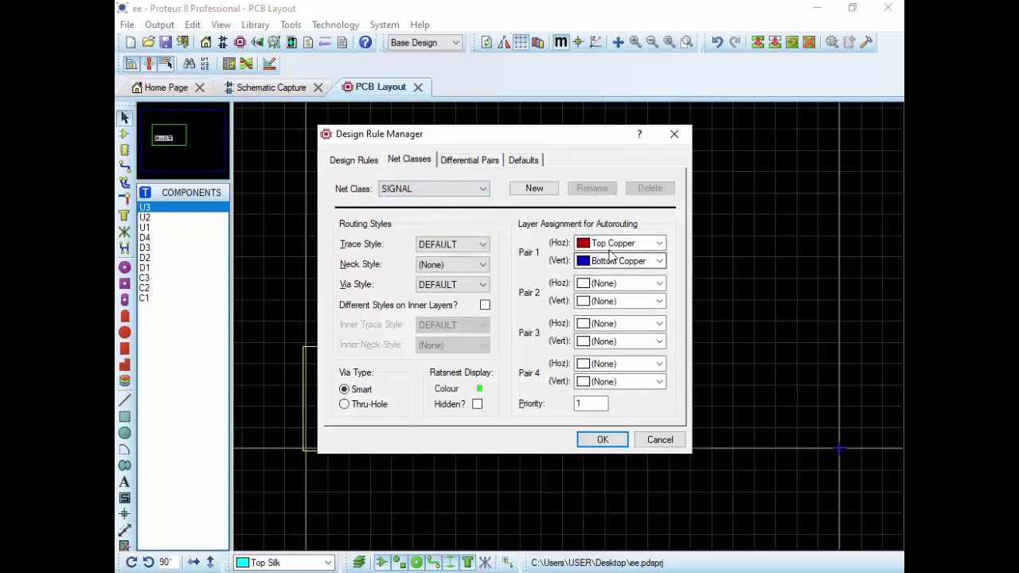
left_click(621, 243)
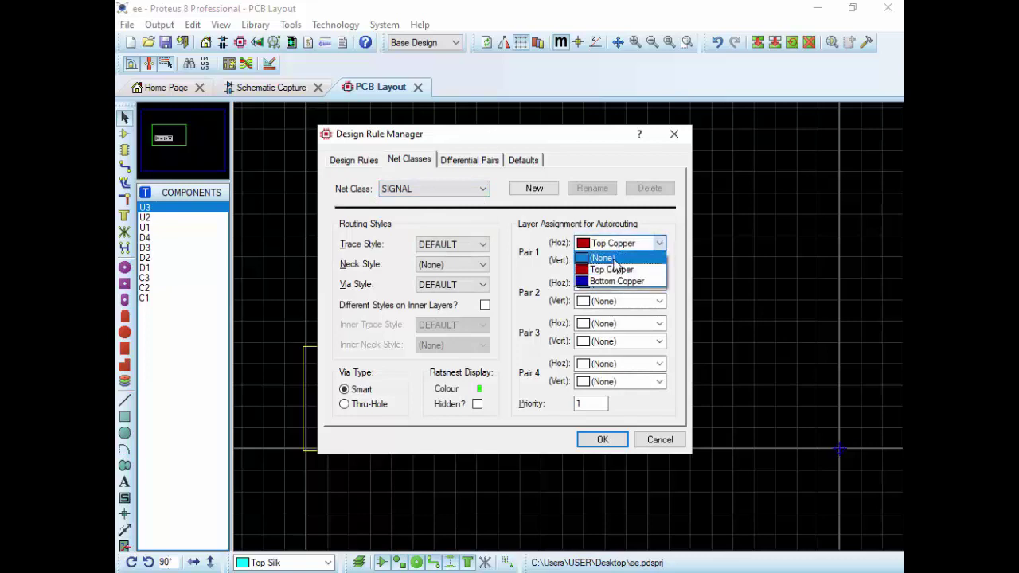
left_click(616, 281)
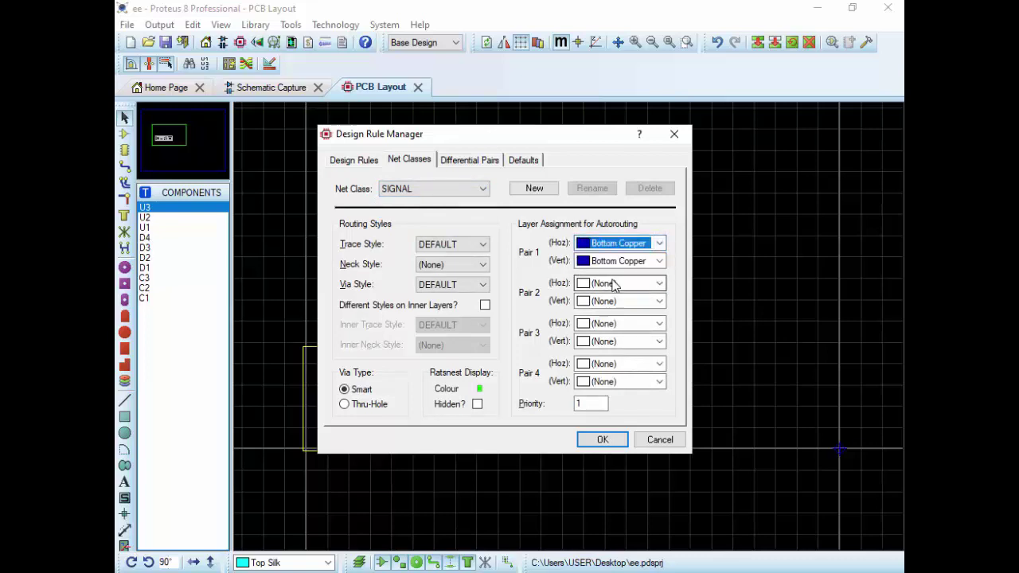
left_click(413, 191)
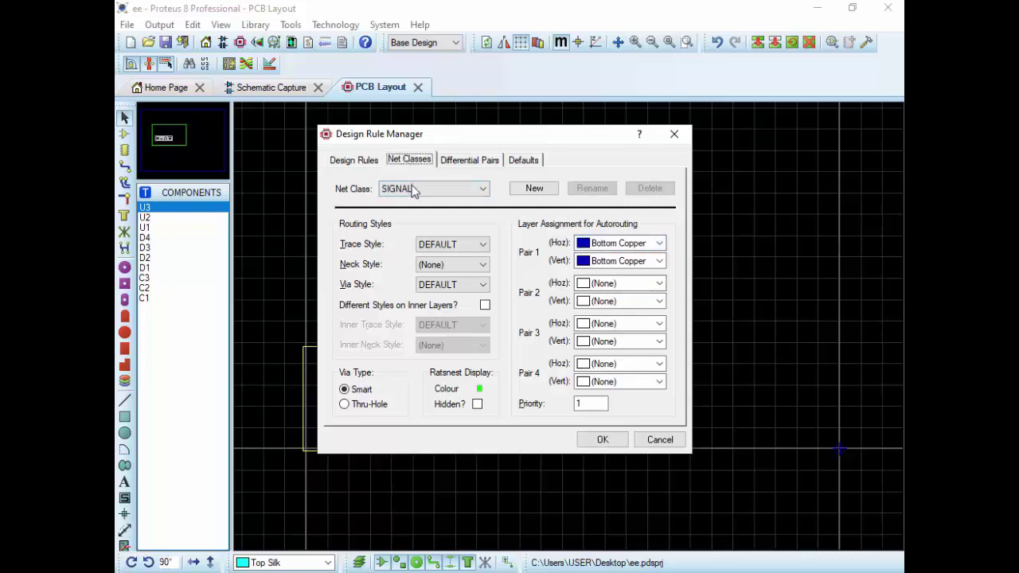
left_click(414, 202)
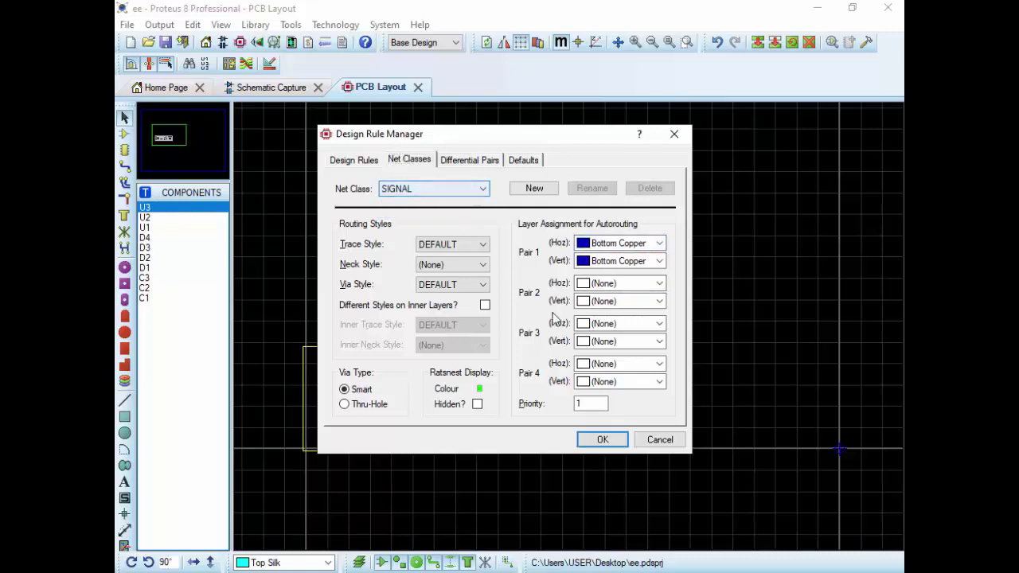
left_click(602, 440)
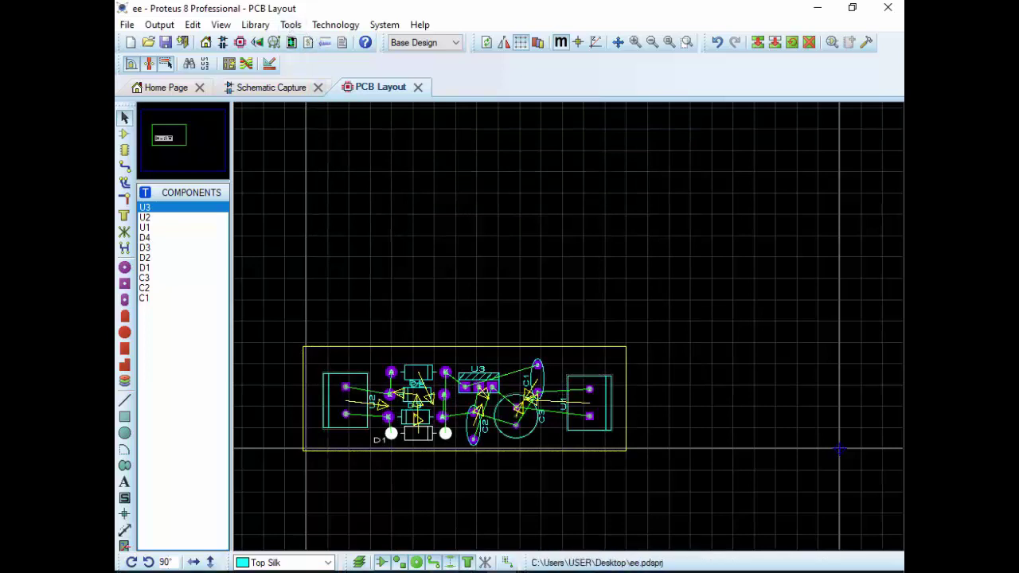
Step: Highlight the Notepad autorouting and output-file paragraph, then return to the PCB layout
left_click(418, 501)
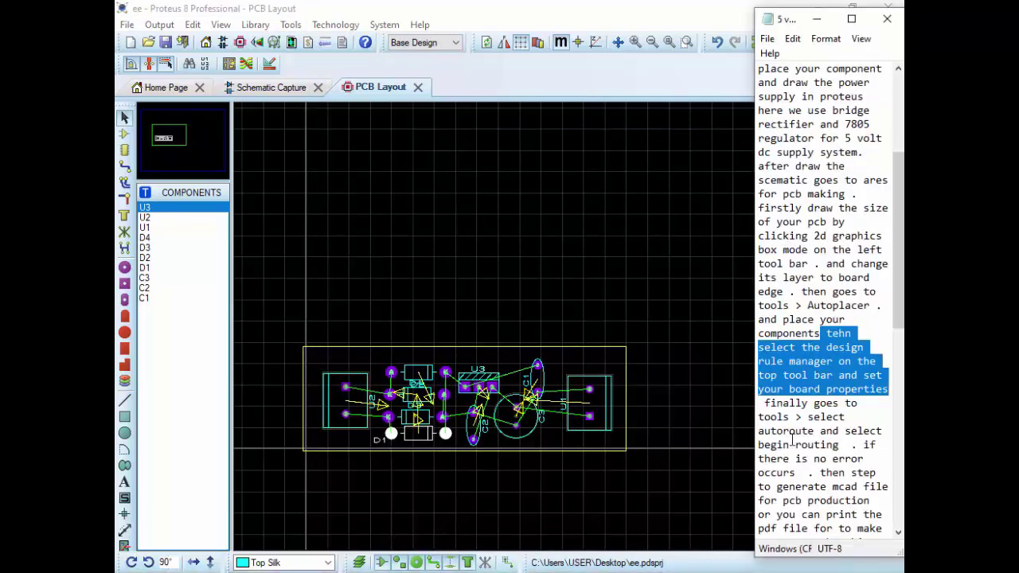
scroll(818, 422, "down", 5)
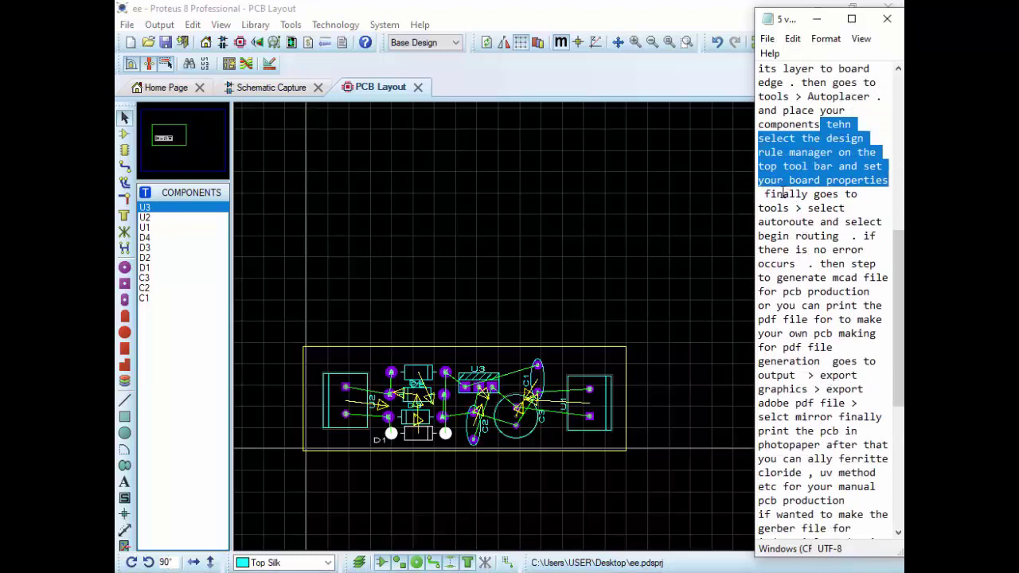
mouse_move(761, 192)
left_mouse_down()
mouse_move(808, 250)
mouse_move(839, 347)
mouse_move(839, 331)
left_mouse_up()
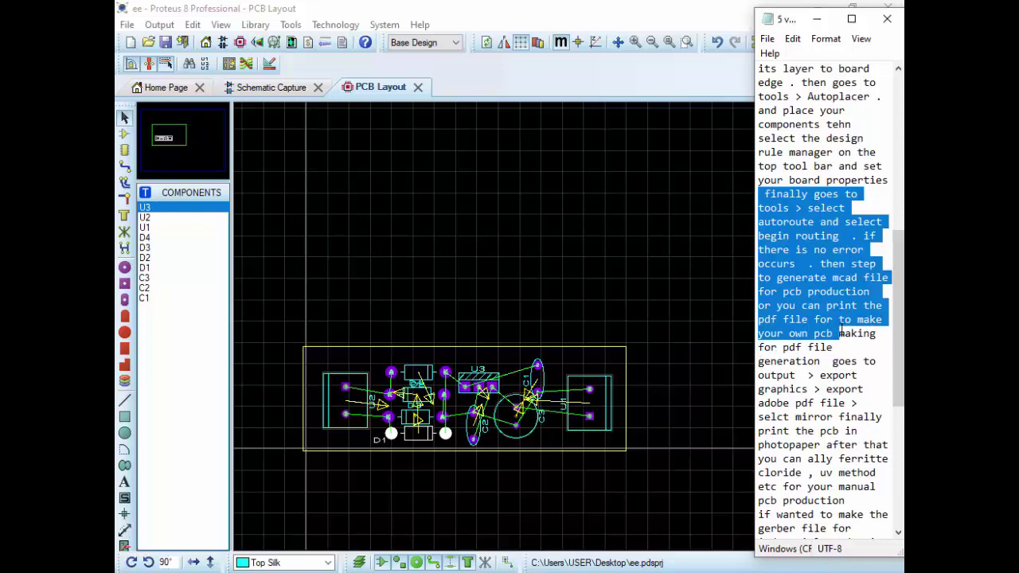
mouse_move(840, 332)
left_mouse_down()
mouse_move(836, 347)
mouse_move(852, 334)
mouse_move(878, 339)
left_mouse_up()
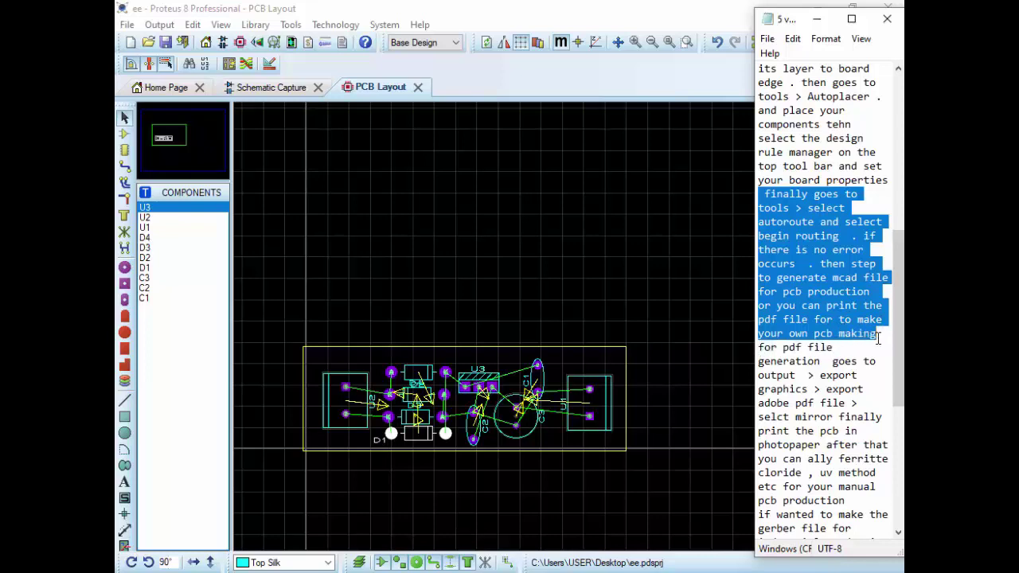
left_click(395, 132)
Step: Run the Tools auto-router with default settings to route all copper tracks
left_click(291, 24)
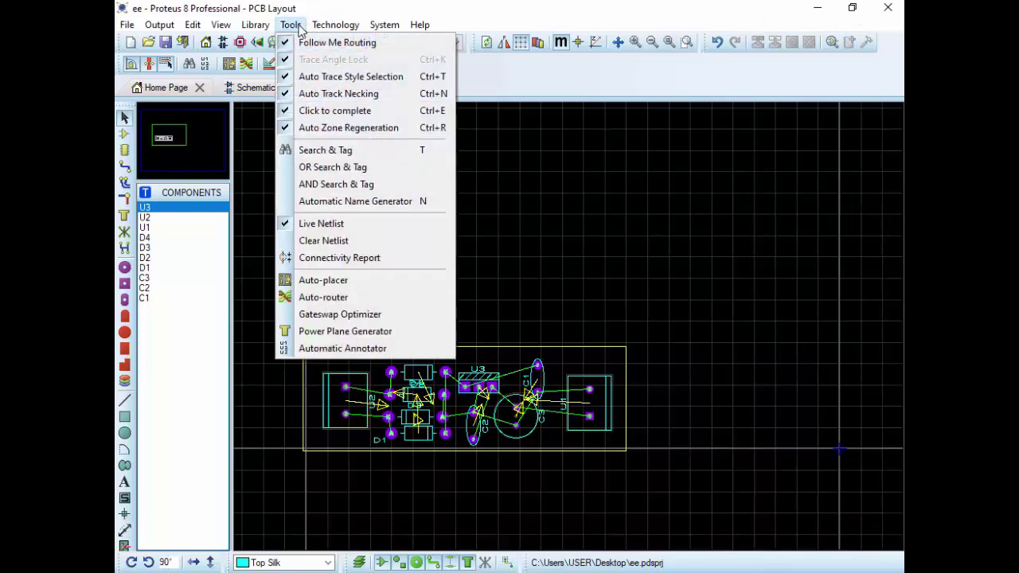
left_click(333, 298)
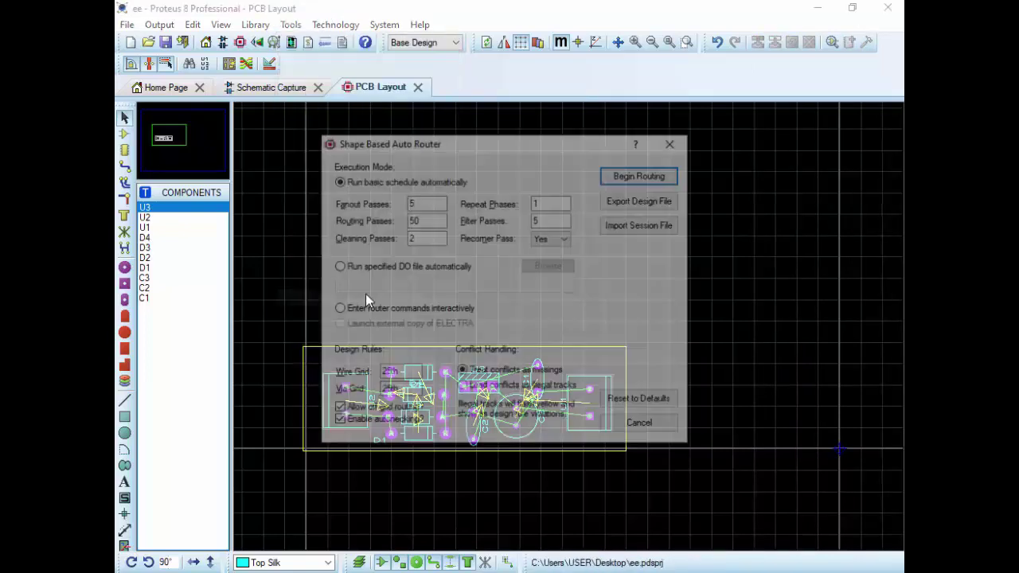
left_click(642, 175)
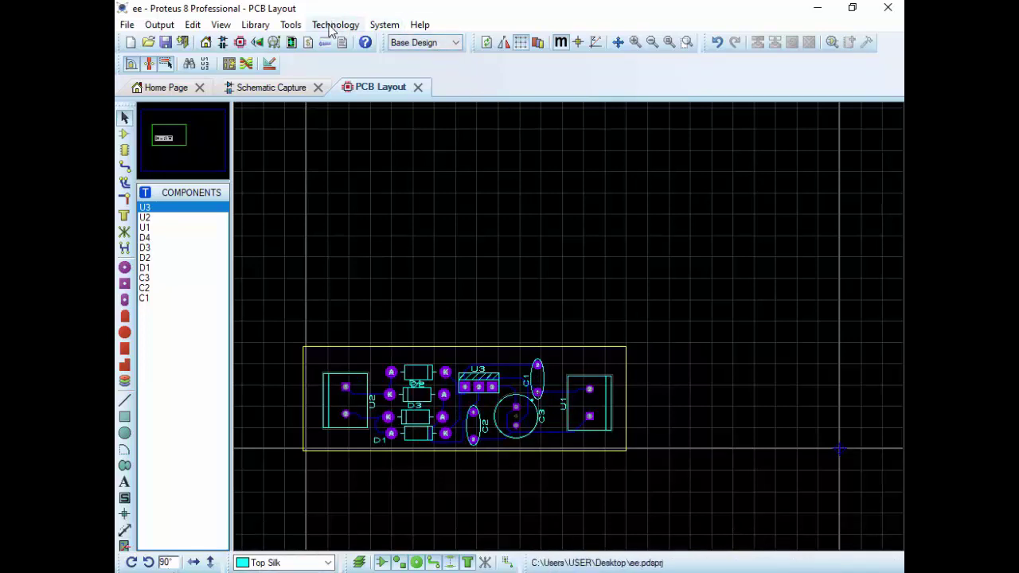
Step: Open the 3D Visualizer, then zoom and orbit to inspect the routed board
left_click(260, 46)
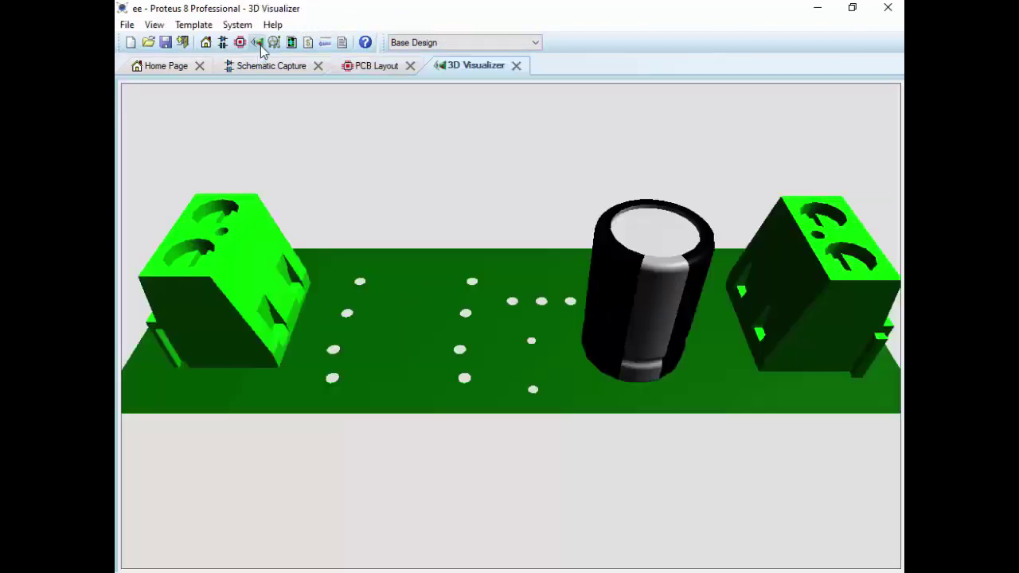
scroll(441, 249, "down", 2)
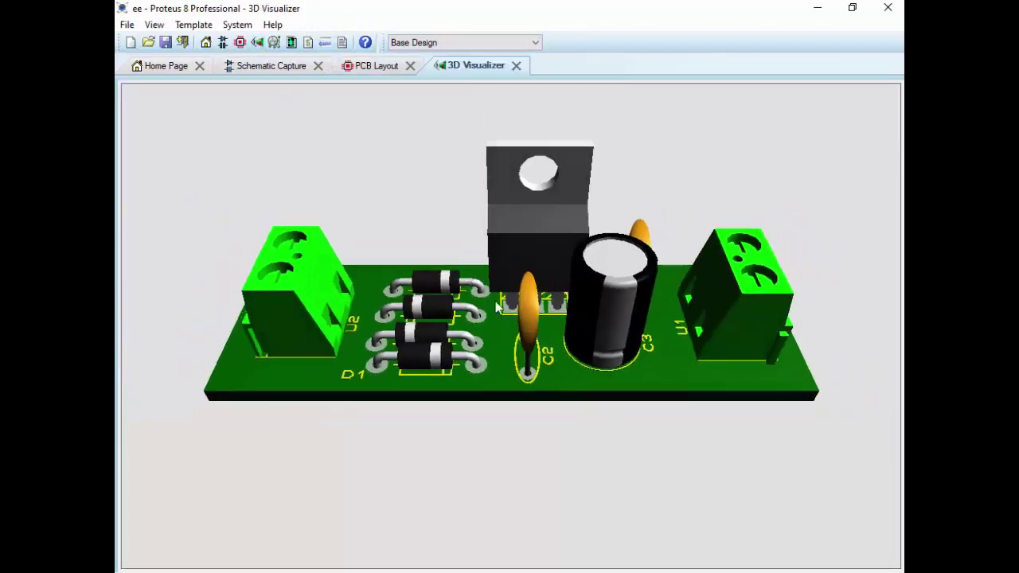
left_click_drag(442, 250, 511, 326)
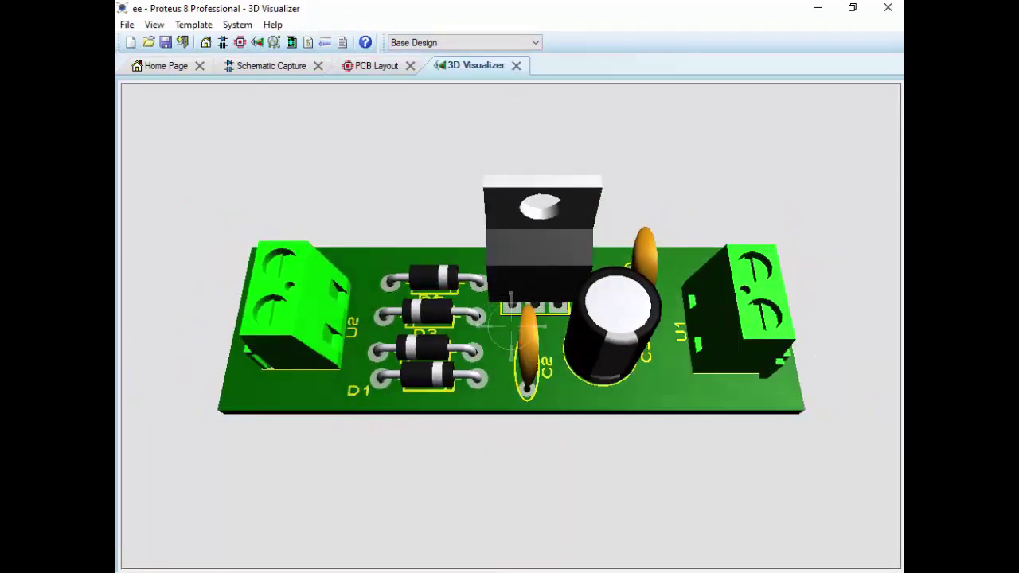
scroll(510, 326, "down", 1)
scroll(511, 326, "down", 1)
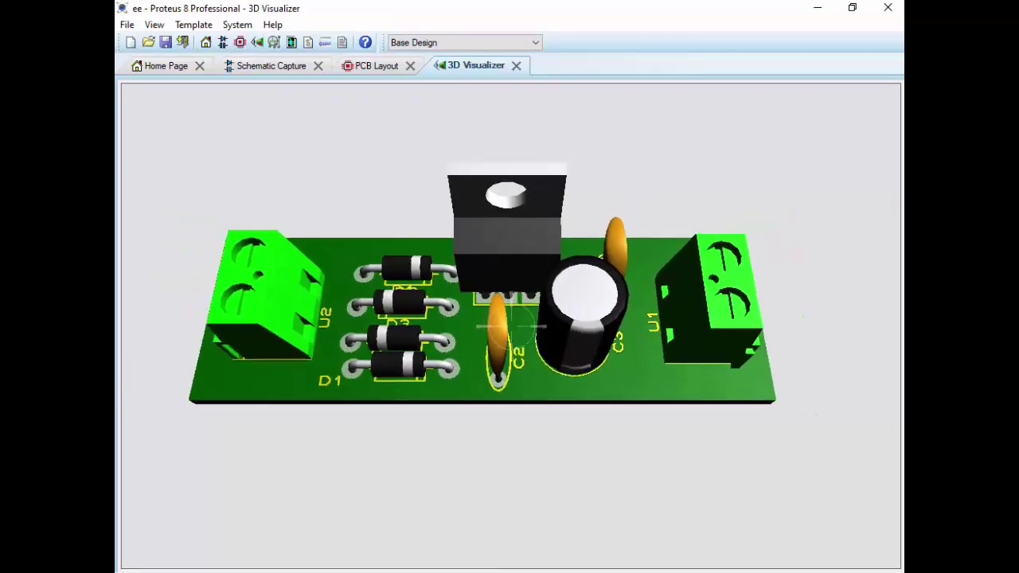
left_click_drag(510, 326, 512, 327)
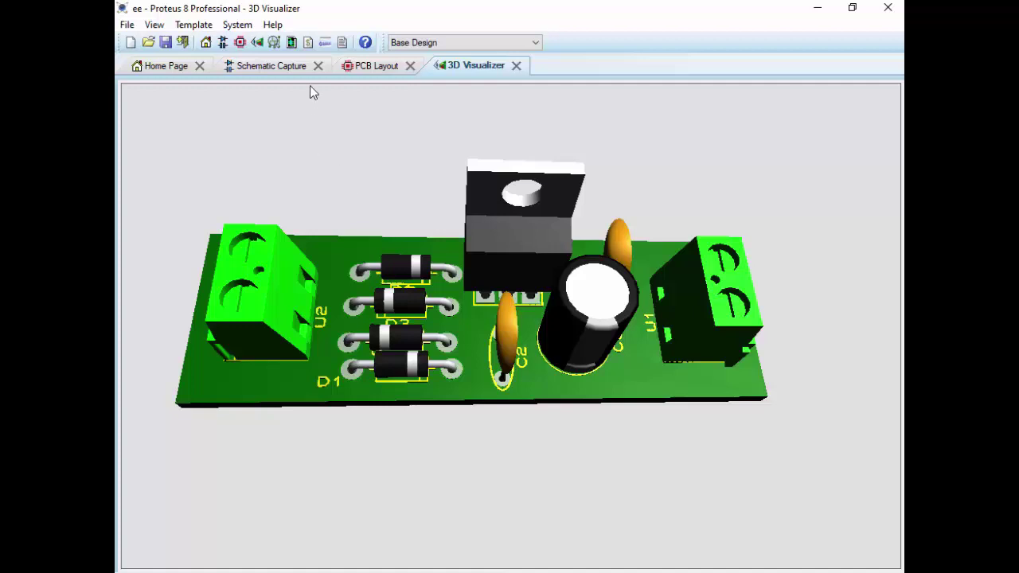
Step: Relabel terminal blocks U2 as INPUT and U1 as OUTPUT, then save the project
left_click(380, 66)
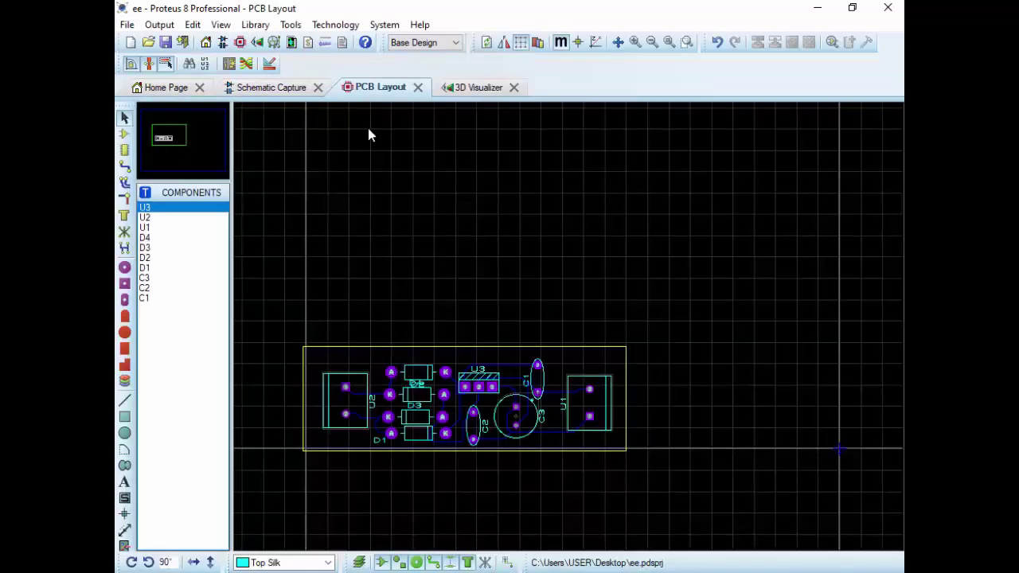
left_click(345, 406)
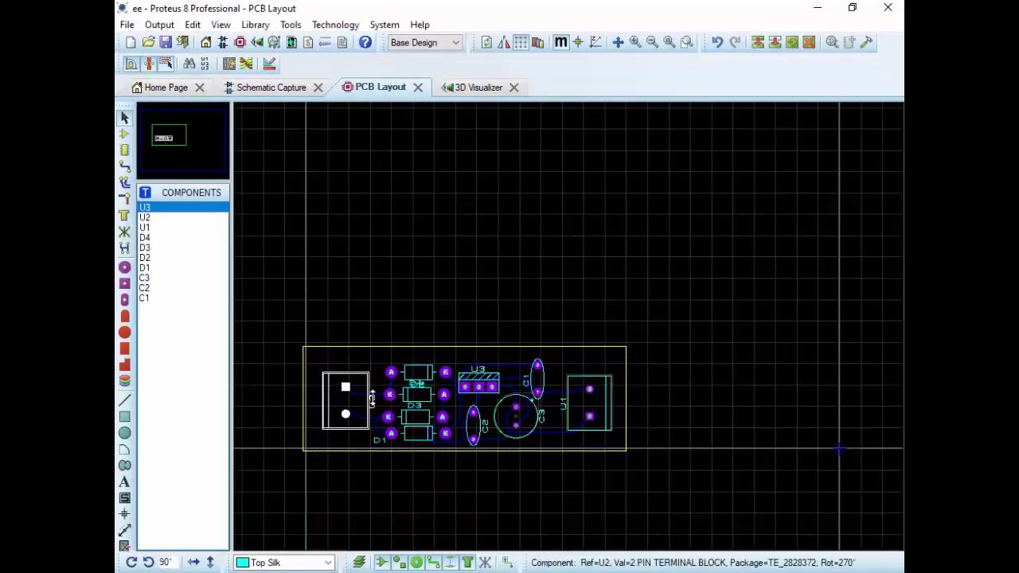
double_click(371, 401)
type("INPUT")
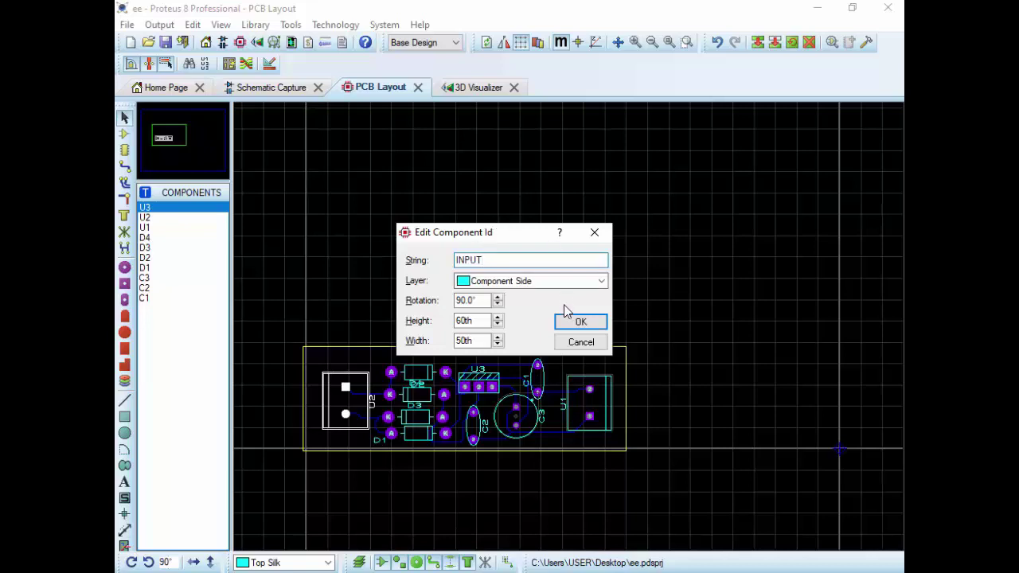
left_click(576, 325)
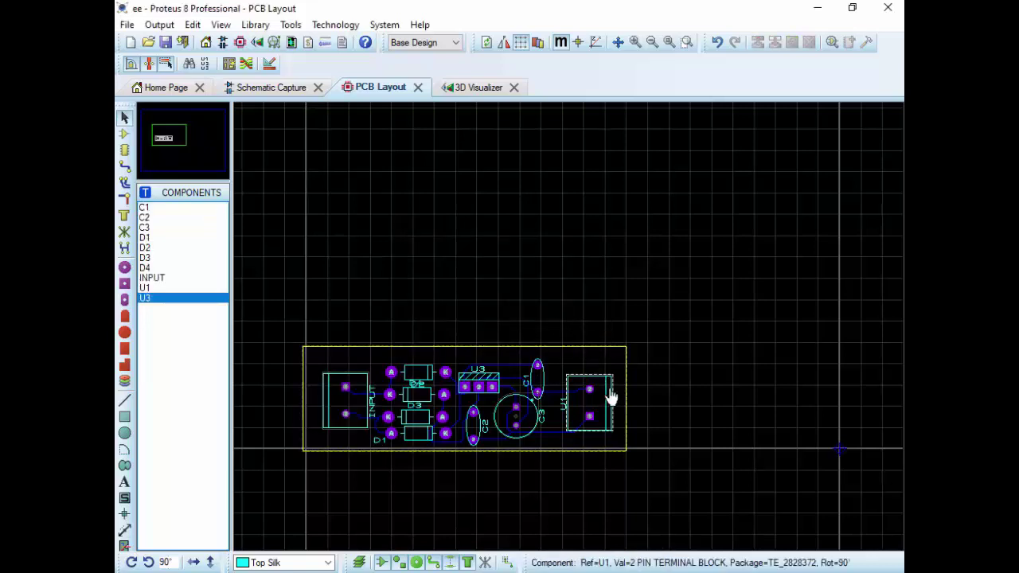
double_click(563, 418)
type("OUTPUT")
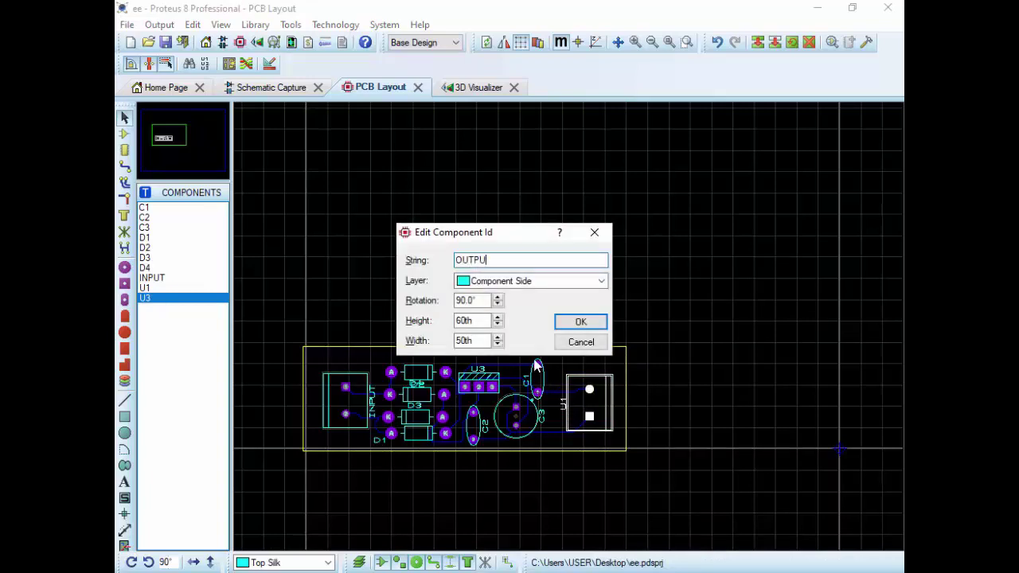
left_click(581, 322)
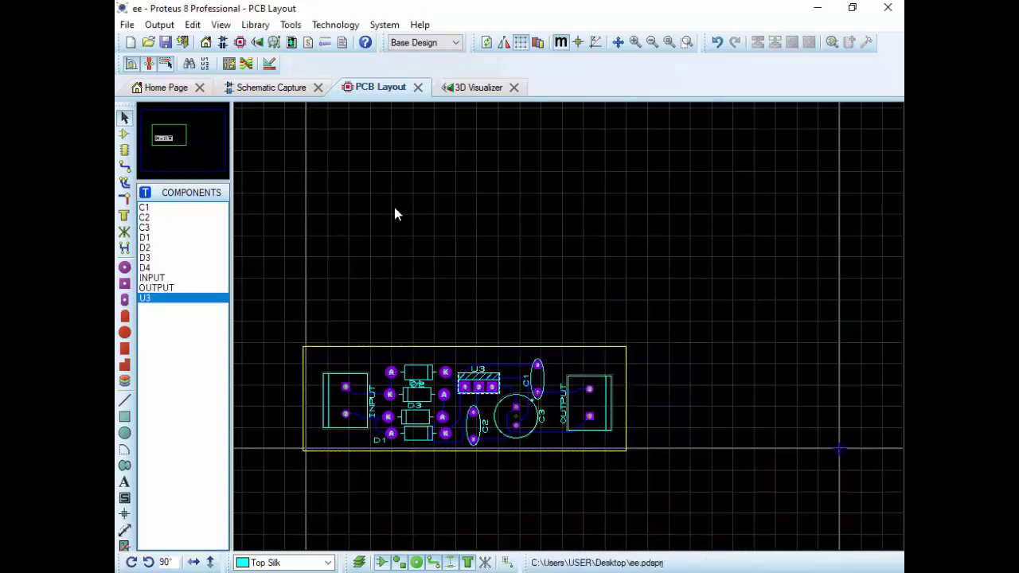
left_click(166, 43)
left_click(511, 437)
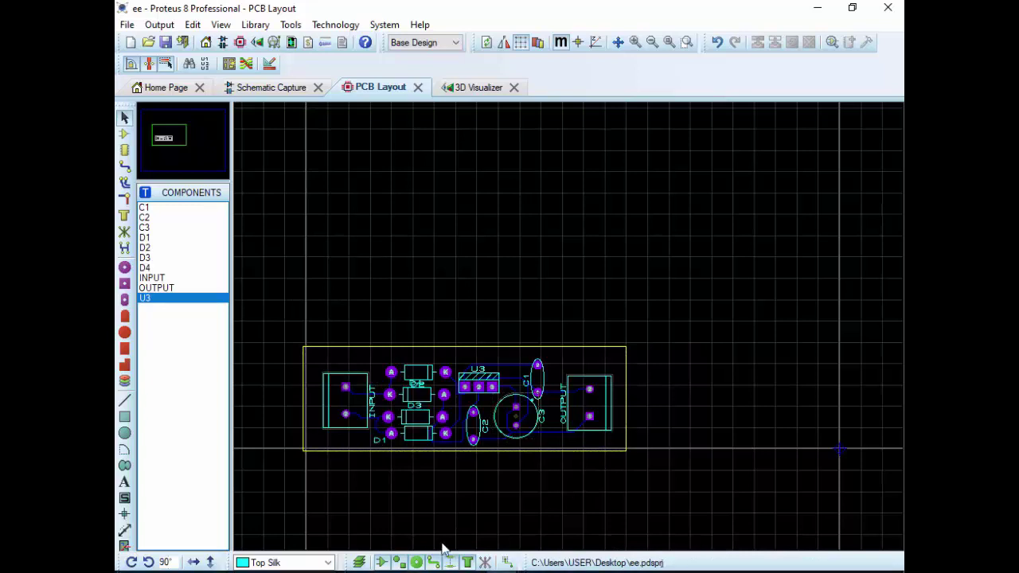
Step: Highlight the Notepad paragraph on generating a PDF of the PCB for printing
left_click(417, 566)
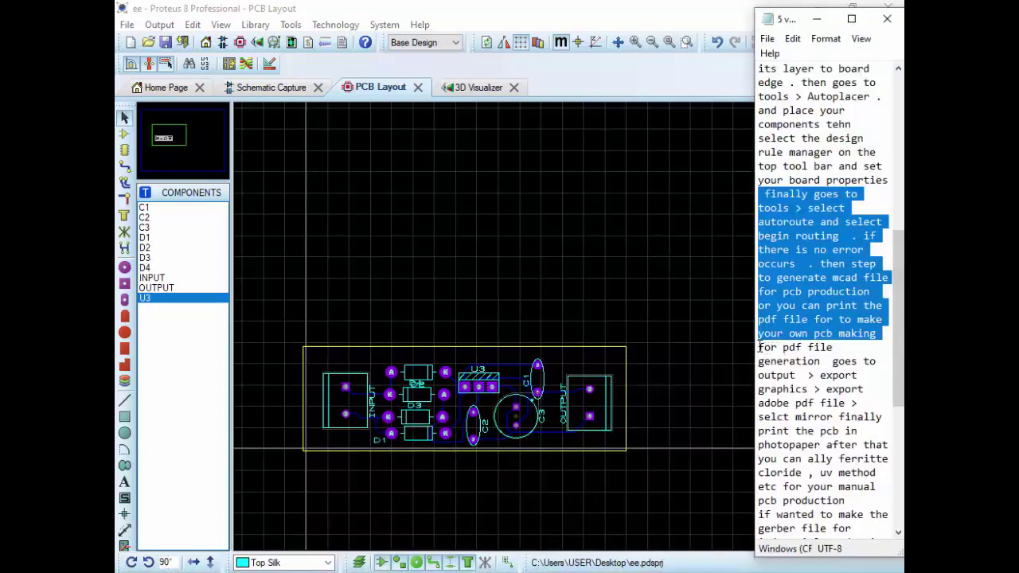
mouse_move(759, 347)
left_mouse_down()
mouse_move(832, 446)
mouse_move(847, 499)
left_mouse_up()
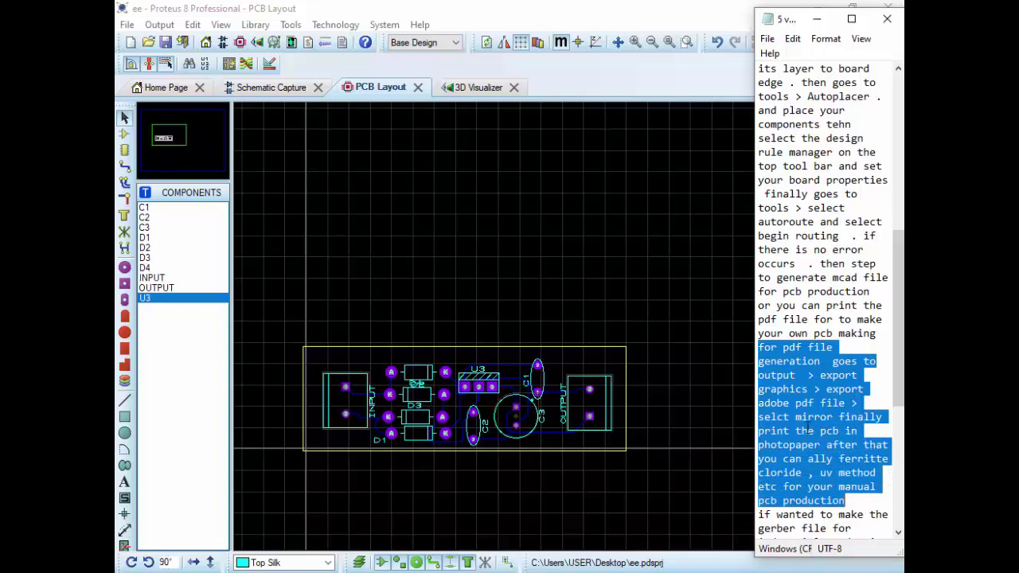
Step: Export the board artwork as a mirrored Adobe PDF, ee.PDF, on the Desktop
left_click(531, 231)
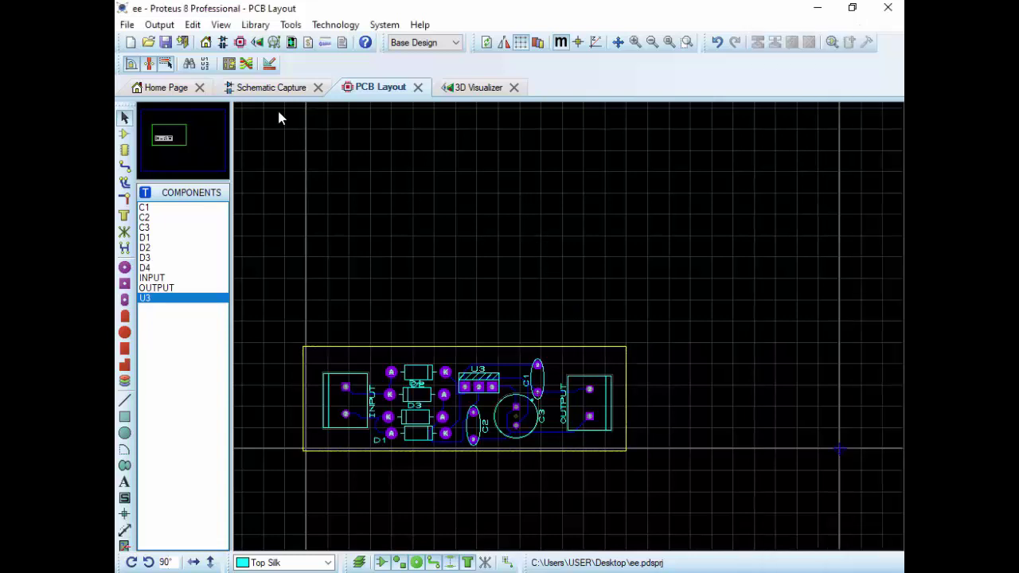
left_click(157, 24)
mouse_move(195, 139)
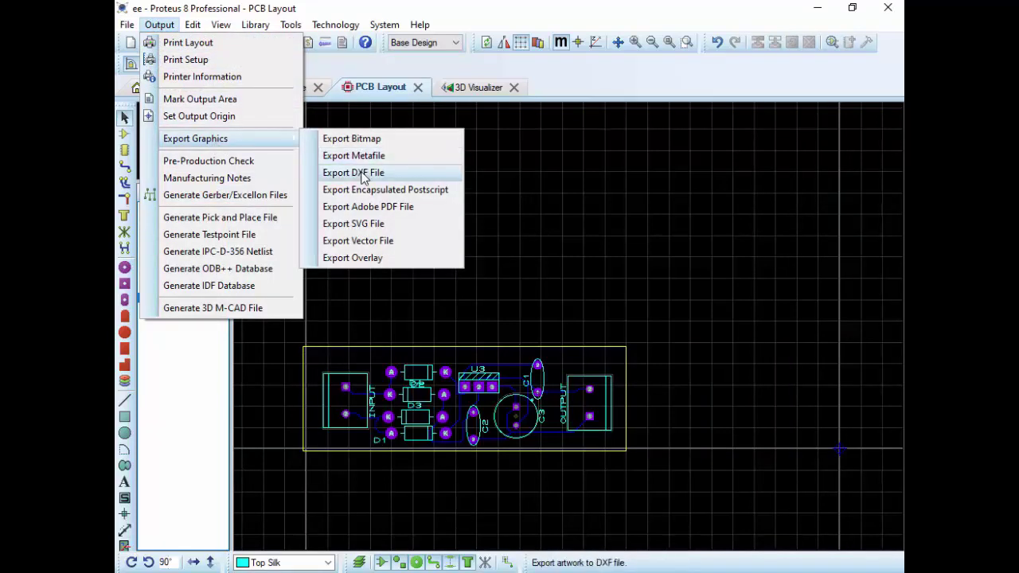
left_click(373, 208)
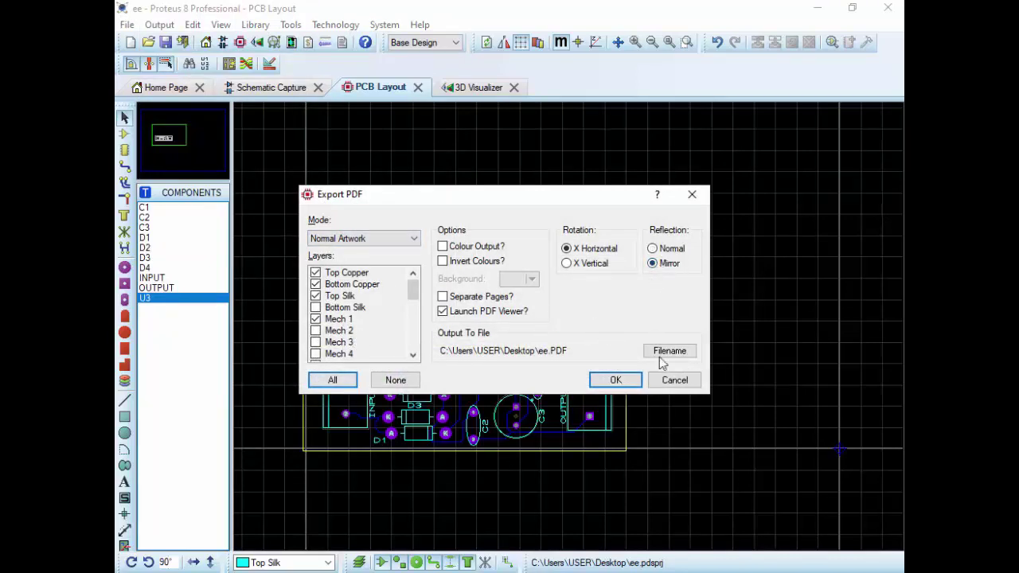
left_click(614, 380)
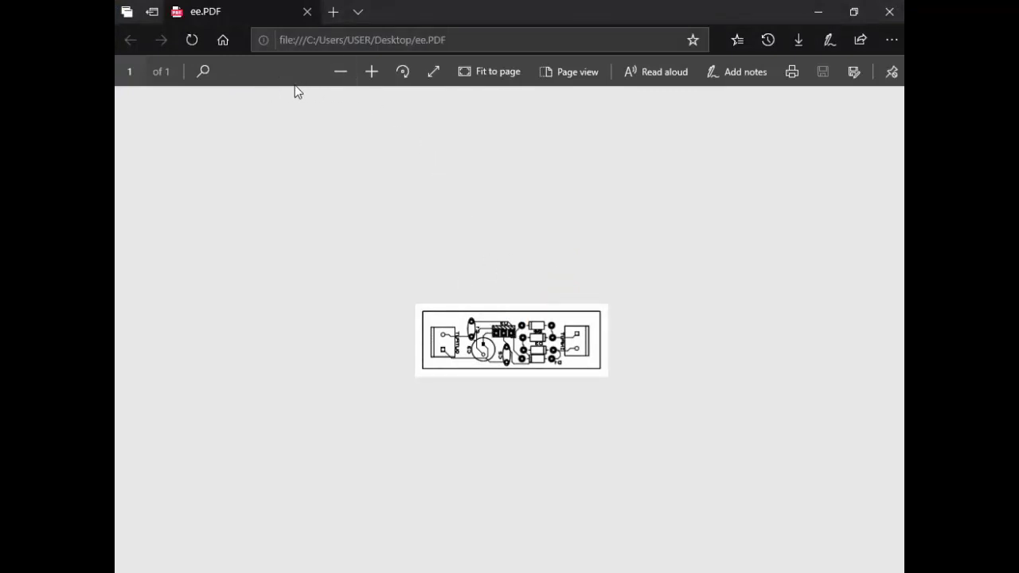
Step: Fit the exported ee.PDF artwork to page width, zoom in to inspect it, then close Edge
left_click(473, 72)
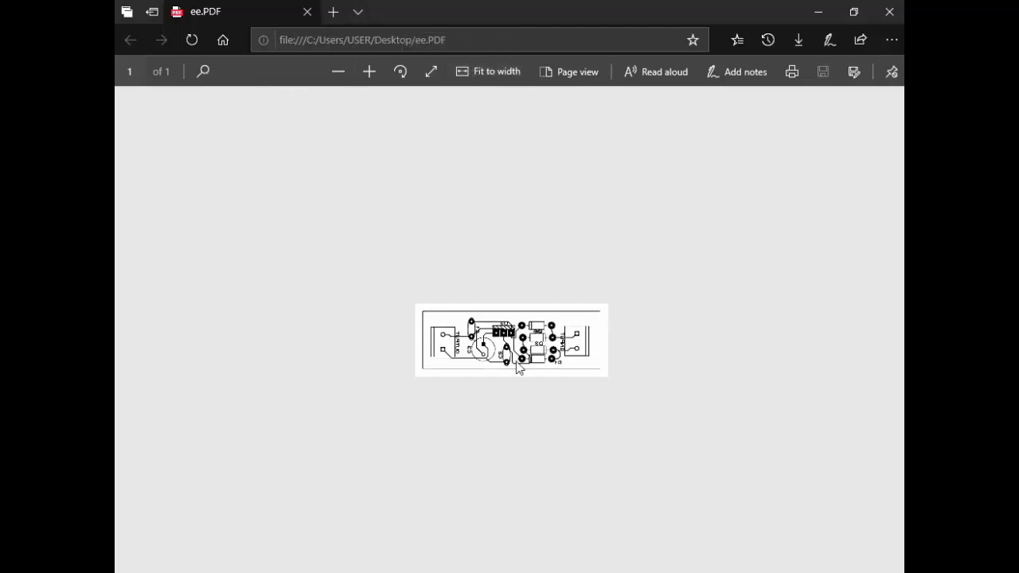
scroll(517, 366, "up", 2, "ctrl")
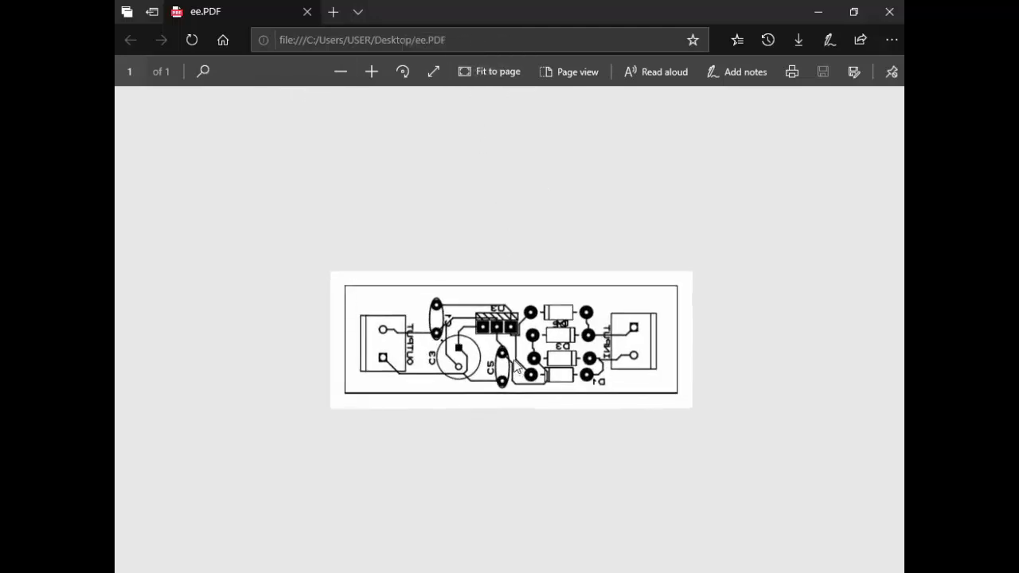
scroll(517, 366, "up", 1, "ctrl")
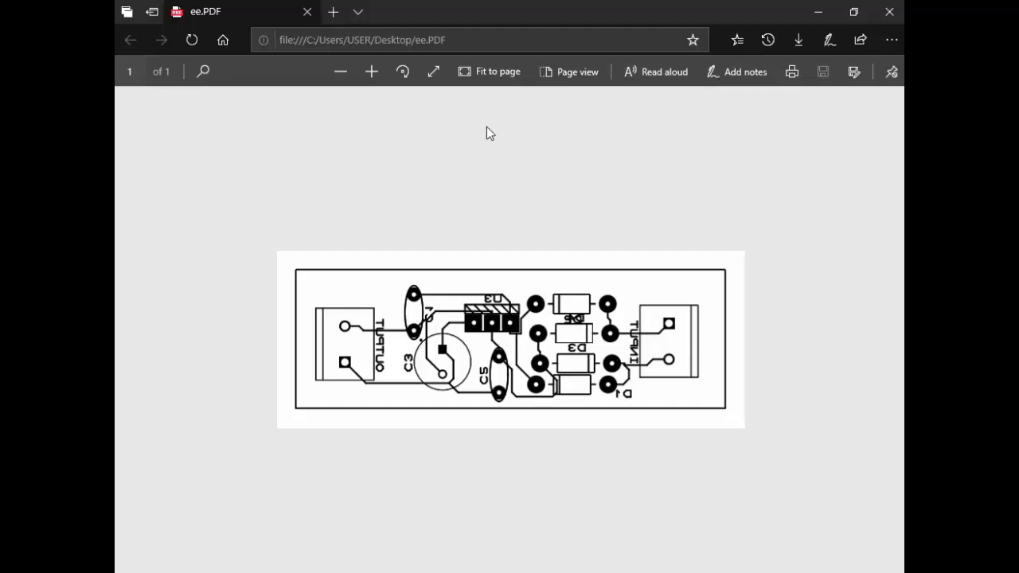
left_click(885, 11)
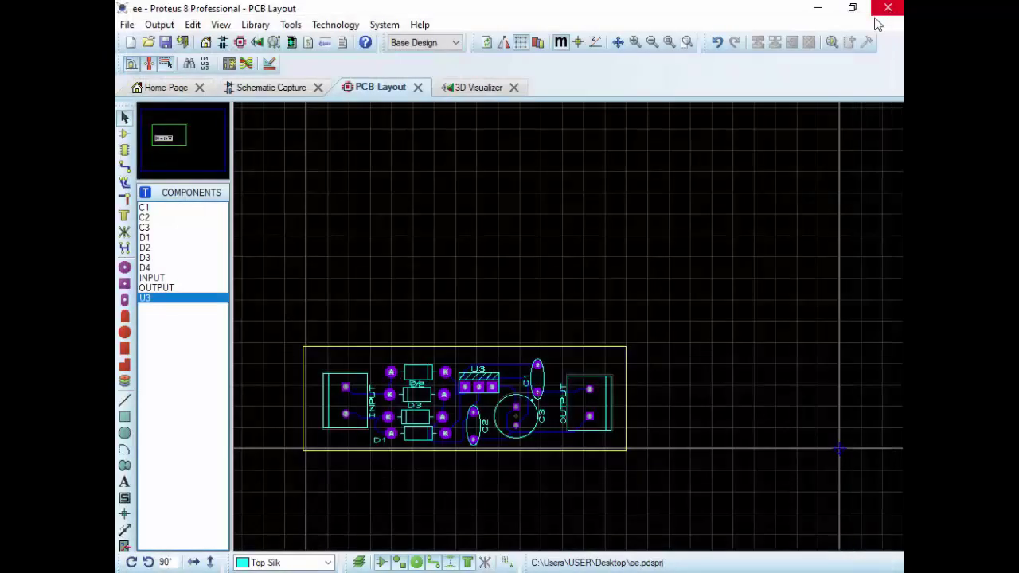
left_click(258, 42)
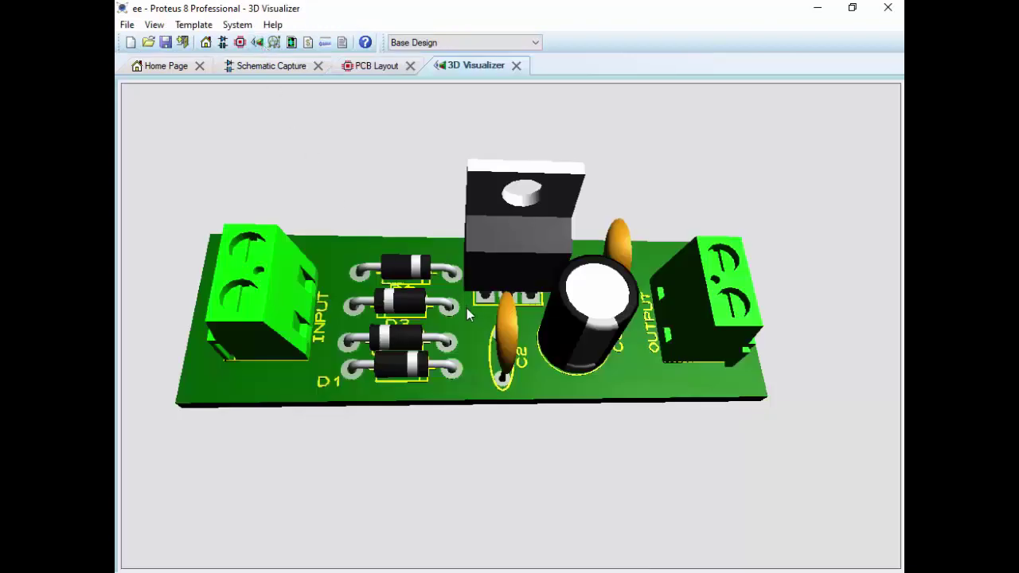
mouse_move(466, 308)
left_mouse_down()
mouse_move(510, 334)
mouse_move(509, 318)
left_mouse_up()
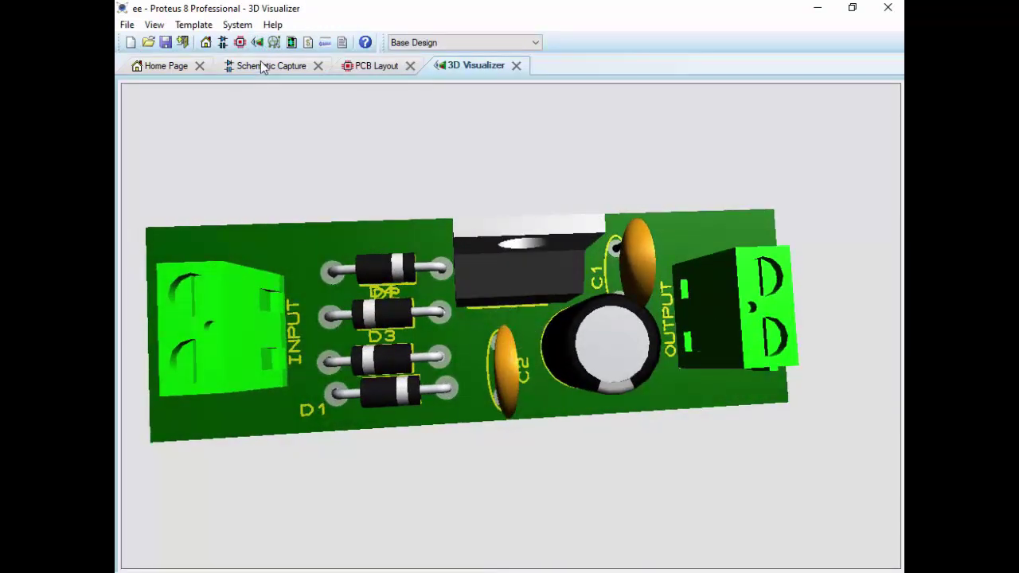
left_click(359, 67)
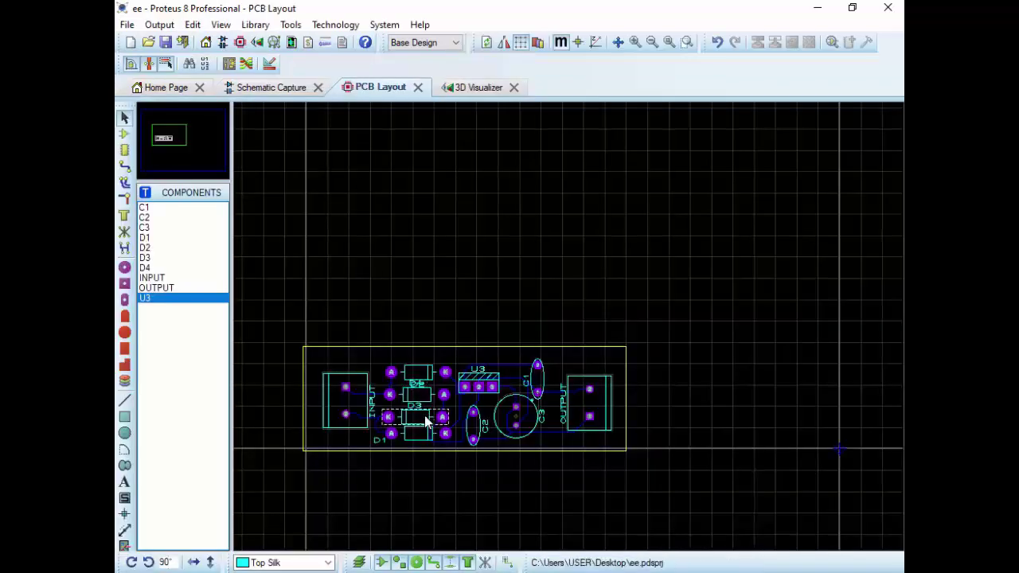
Step: Move the D2 label above its diode clear of D4, and place D1's label inside its diode outline
scroll(425, 422, "up", 2)
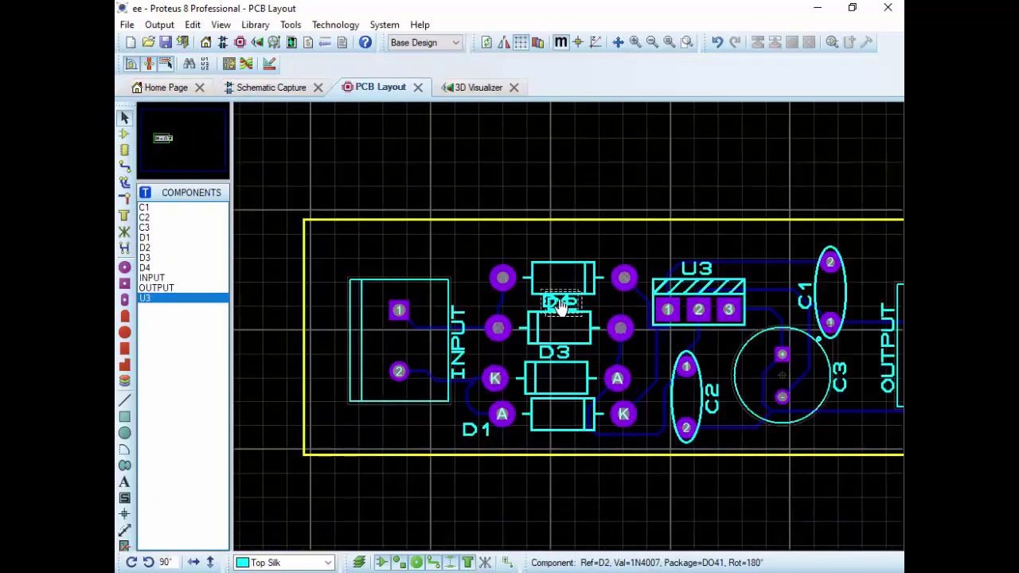
left_click(562, 306)
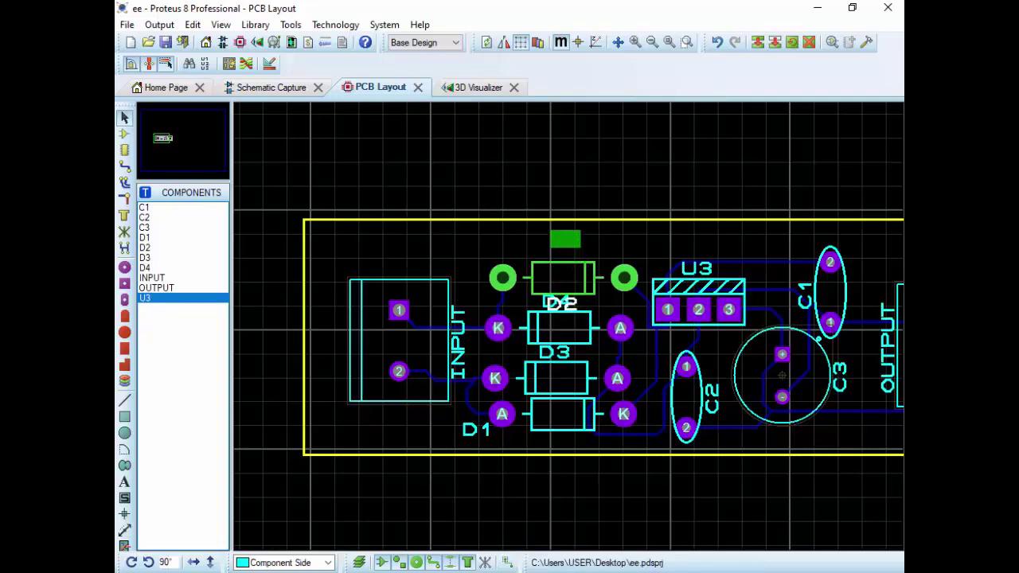
left_click_drag(561, 303, 565, 239)
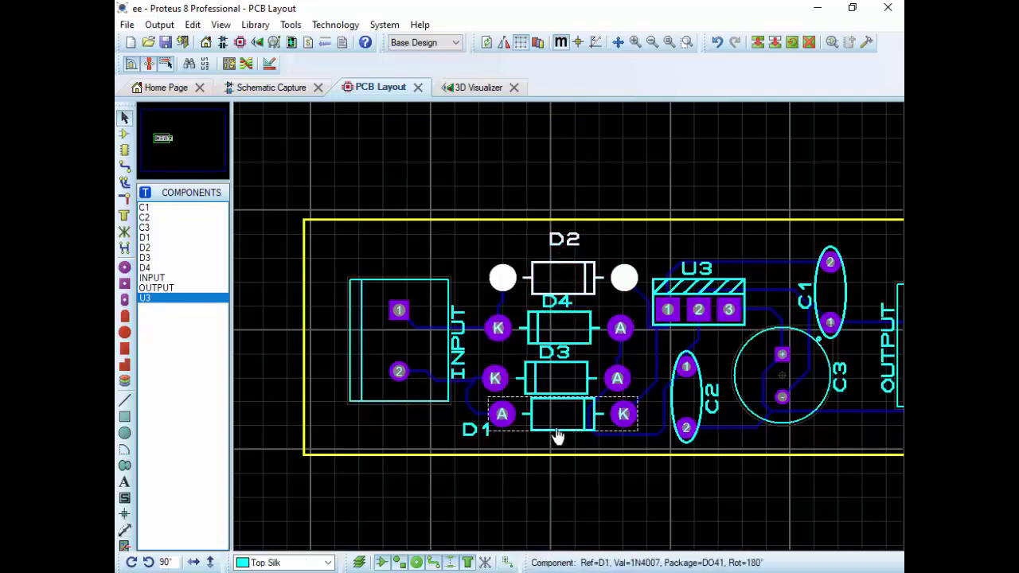
left_click(469, 426)
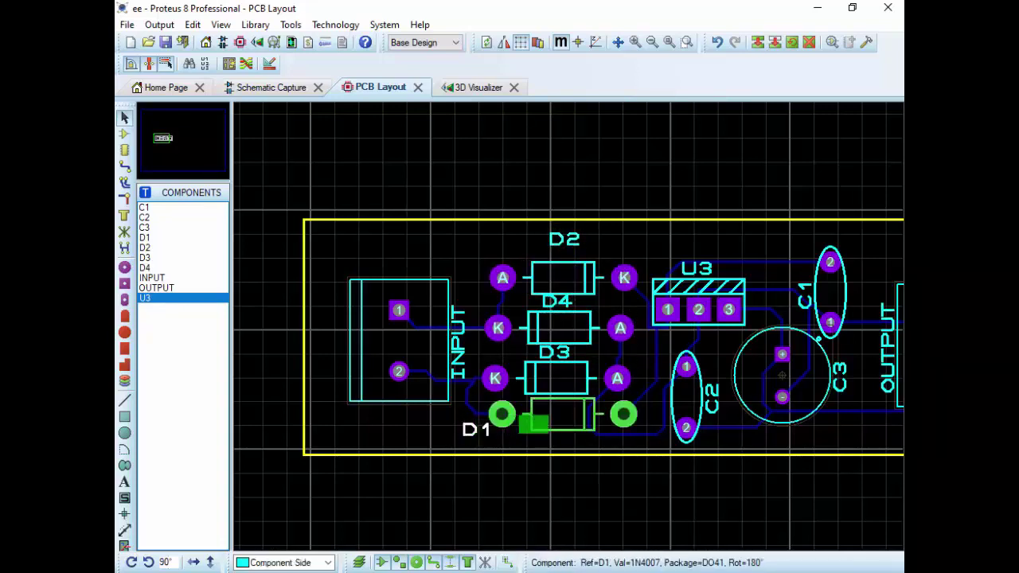
left_click_drag(476, 430, 557, 414)
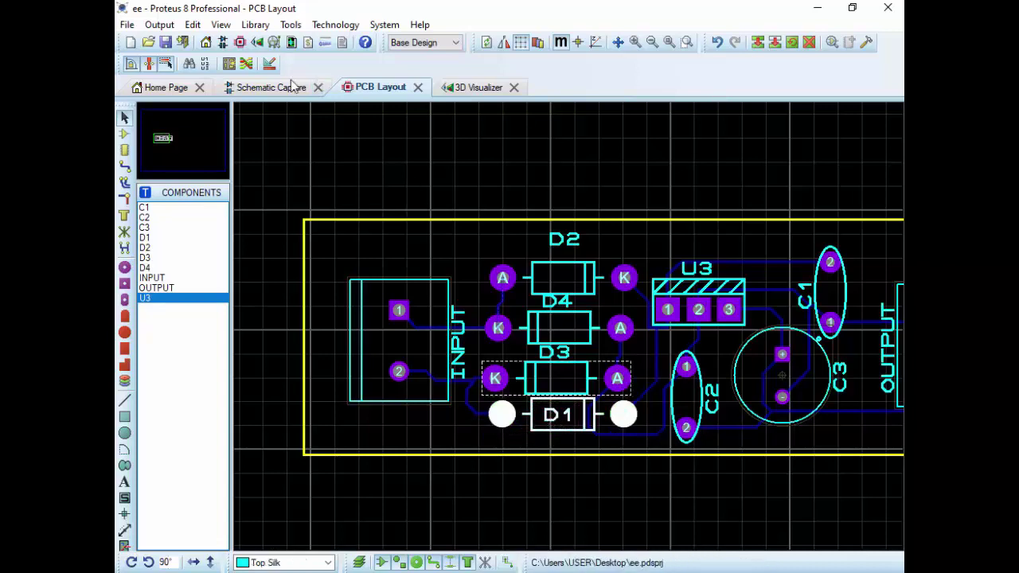
left_click(166, 44)
mouse_move(433, 563)
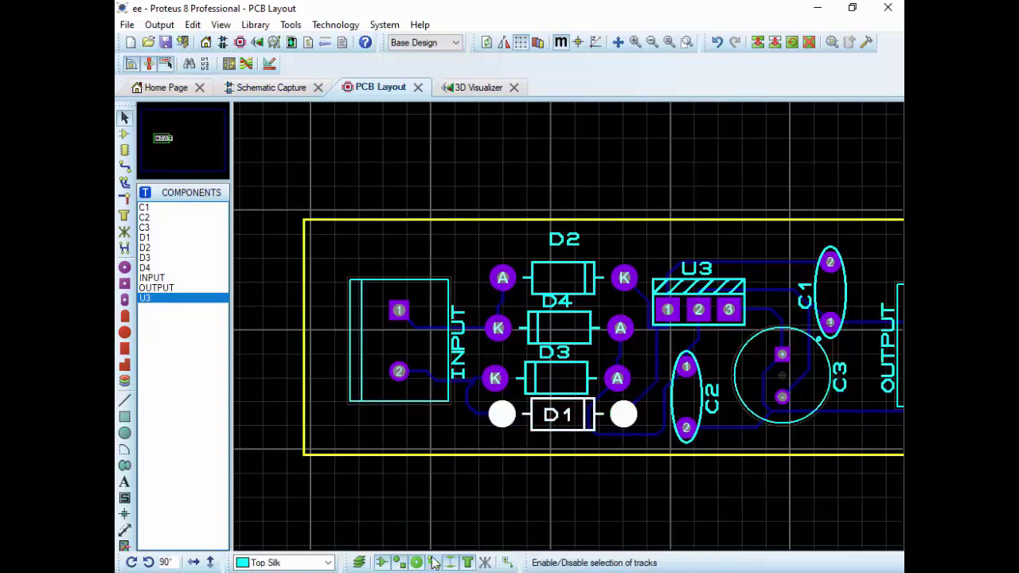
Step: Highlight the notes paragraph on making the Gerber file for industrial production, then return to the layout
left_click(414, 501)
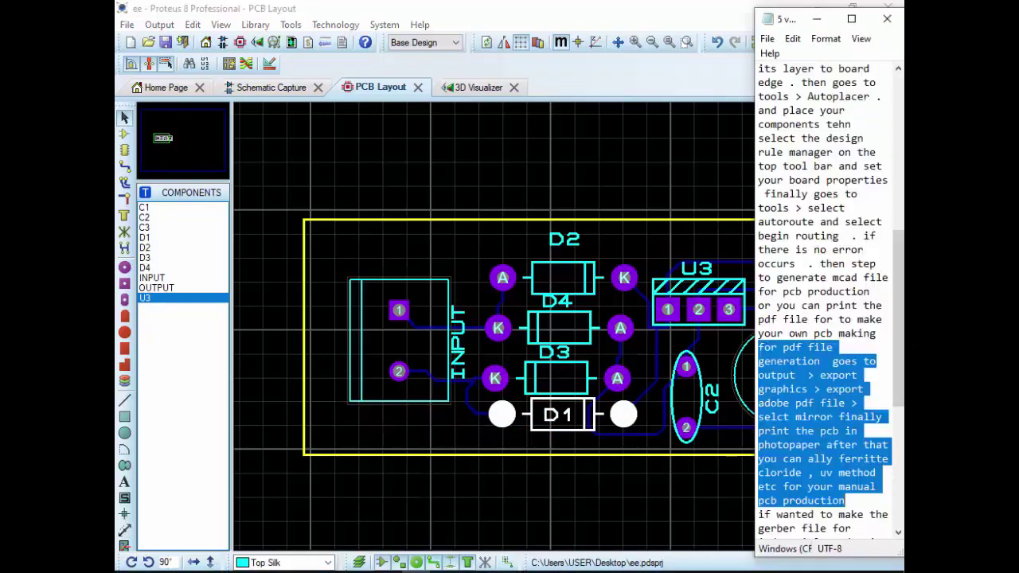
scroll(824, 395, "down", 4)
scroll(824, 396, "down", 1)
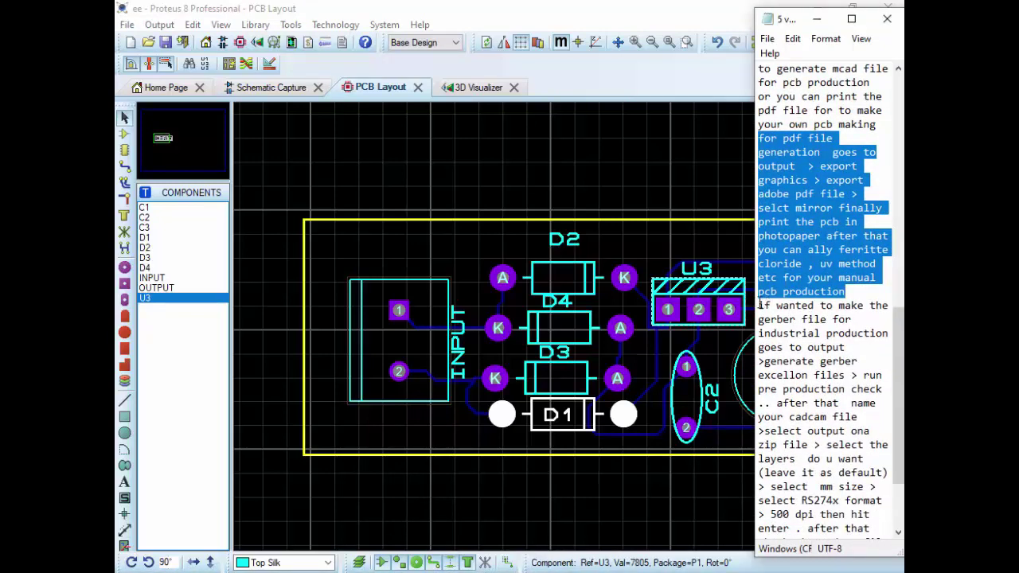
mouse_move(760, 305)
left_mouse_down()
mouse_move(768, 361)
mouse_move(813, 403)
mouse_move(857, 528)
left_mouse_up()
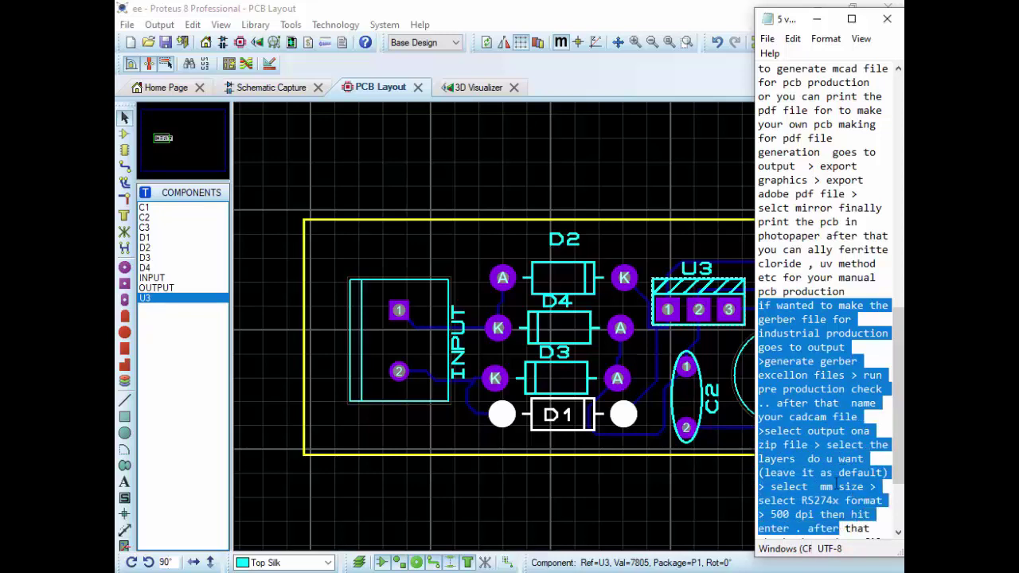
scroll(834, 452, "down", 1)
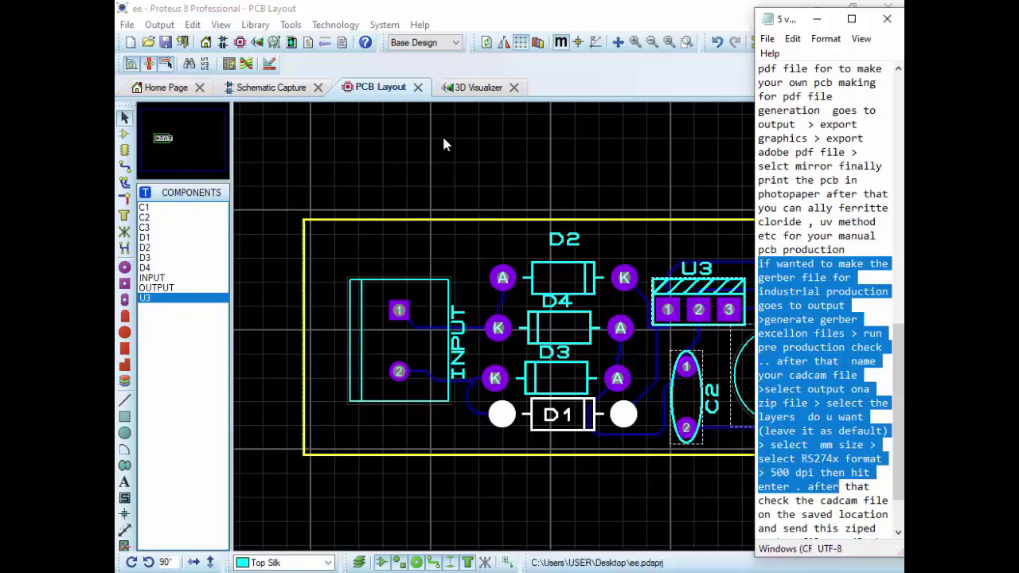
left_click(439, 167)
Step: Launch Gerber/Excellon file generation and pass the pre-production check
left_click(159, 24)
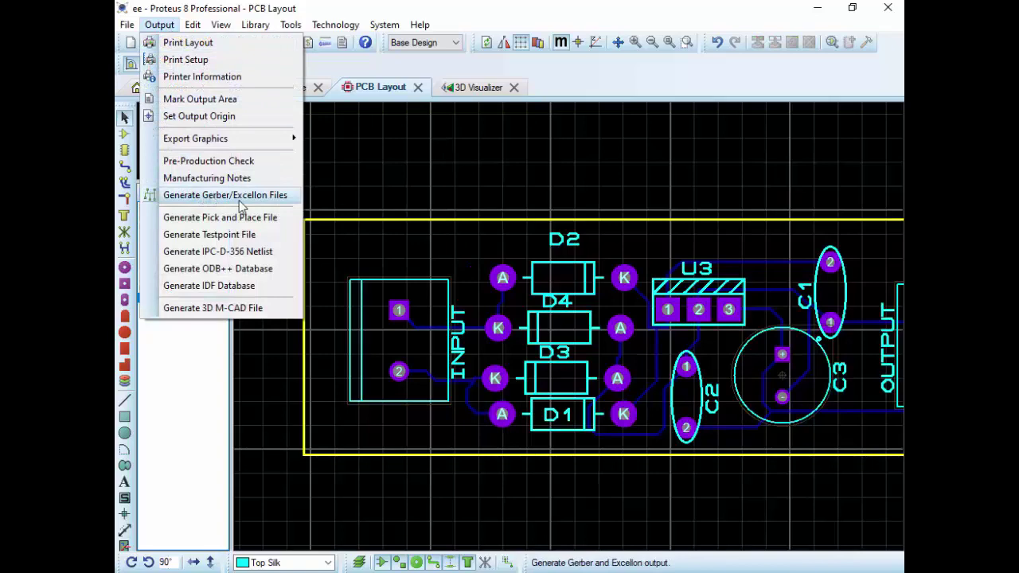
left_click(239, 197)
left_click(474, 338)
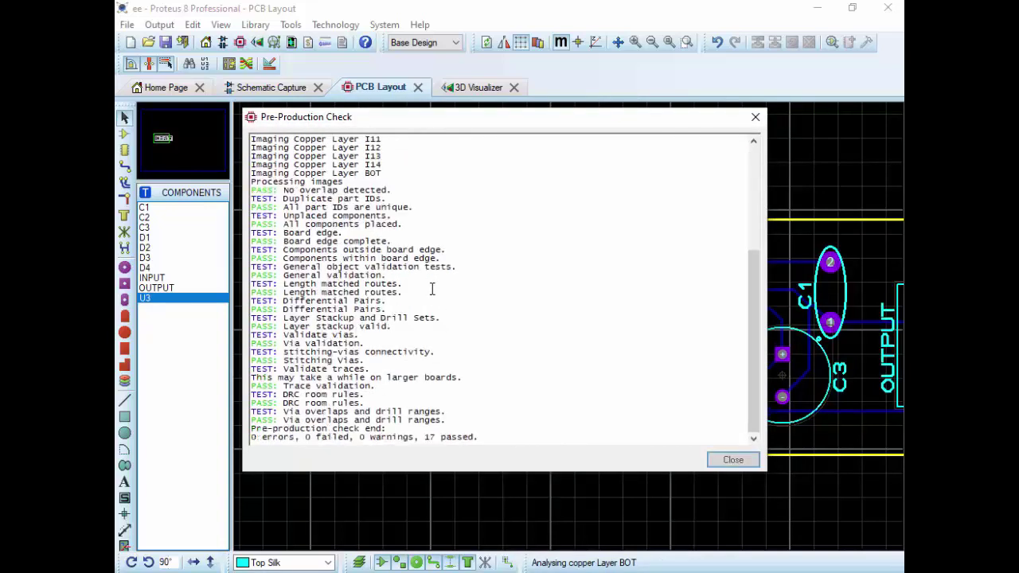
left_click(728, 463)
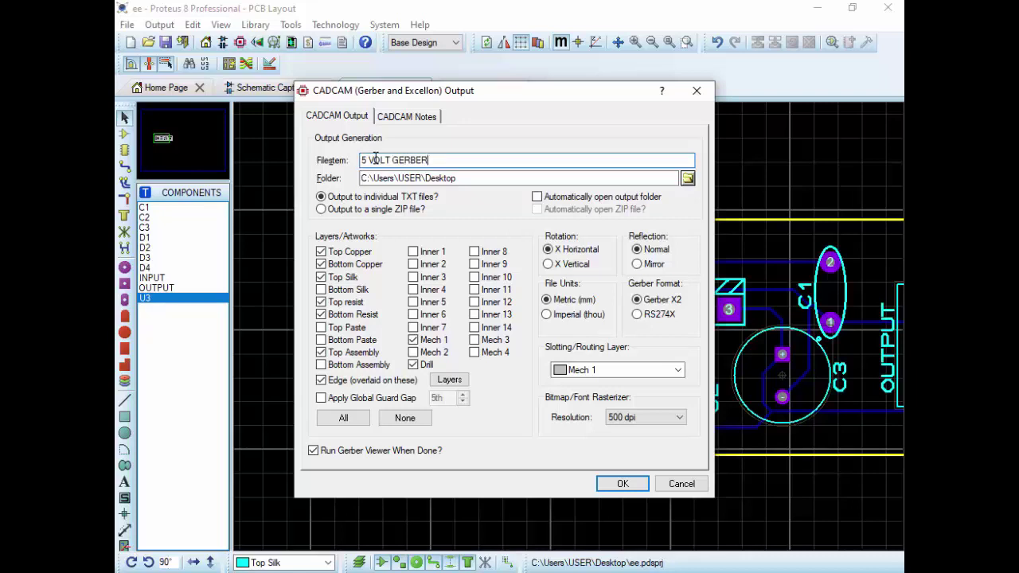
Step: Output the Gerbers as a single ZIP in RS274X format, acknowledging the manufacturing notes error
left_click(321, 209)
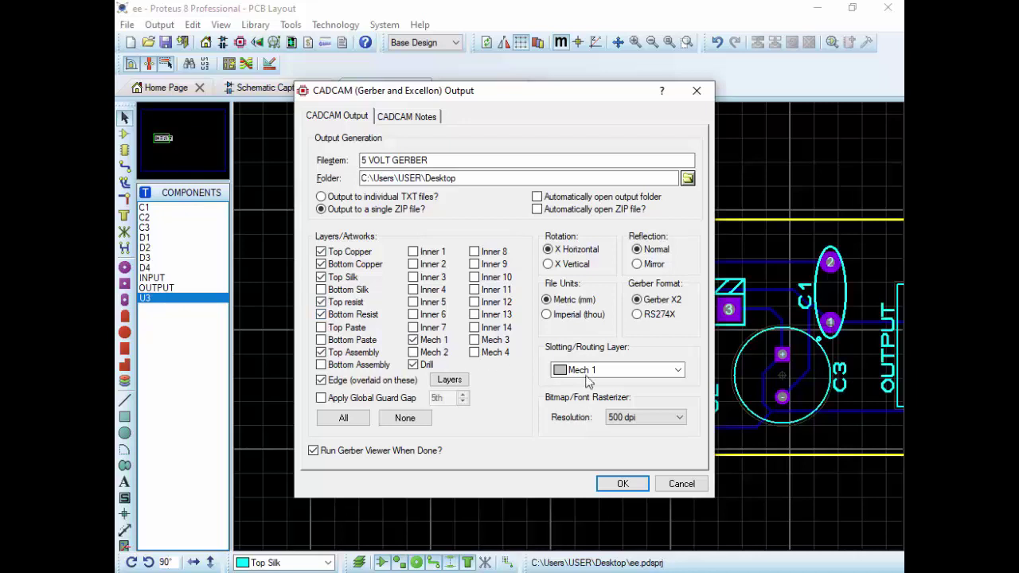
left_click(637, 314)
left_click(633, 483)
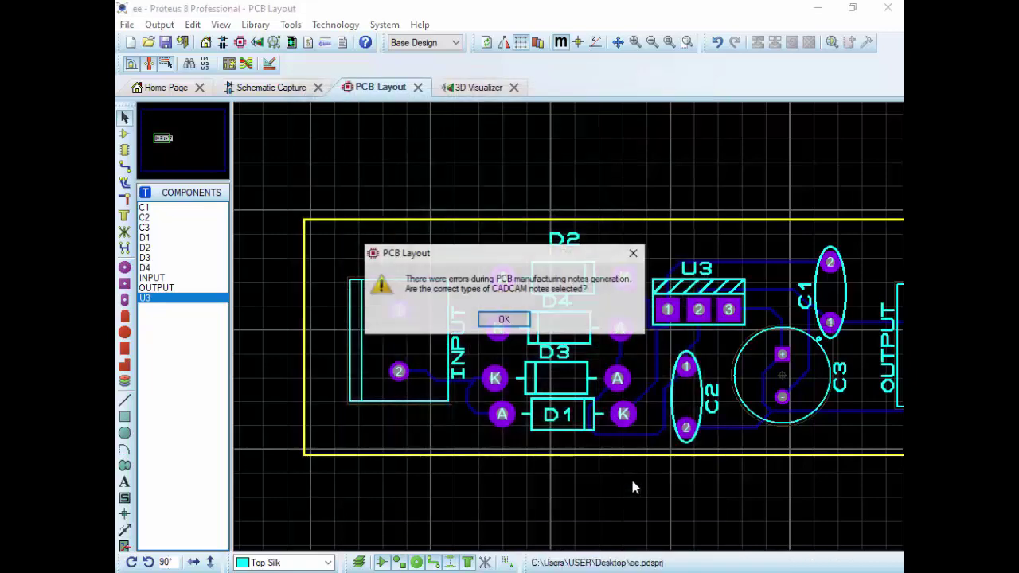
left_click(515, 323)
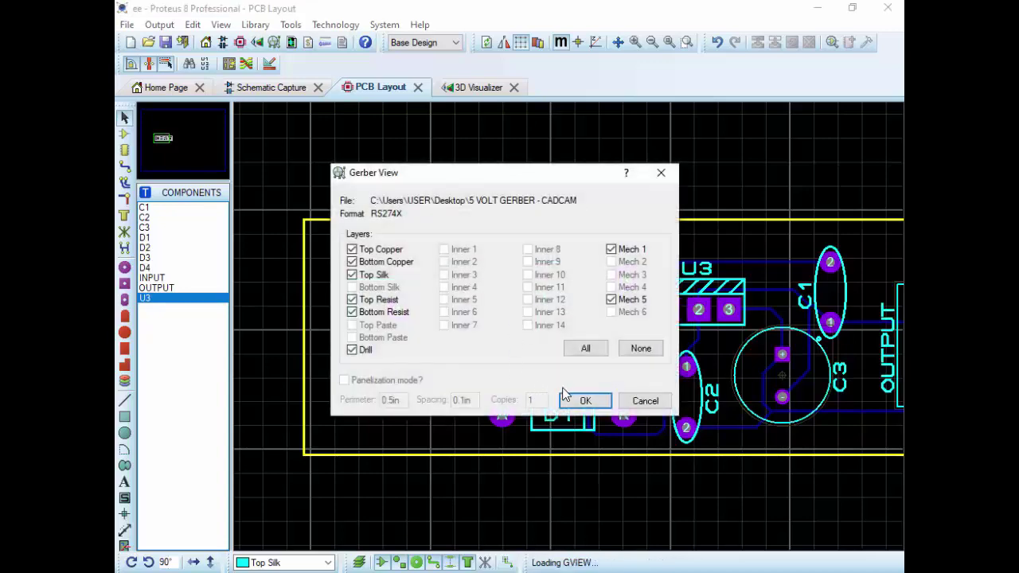
Step: Load the chosen layers into the Gerber Viewer and highlight the notes' final paragraph about sending the zip
left_click(588, 402)
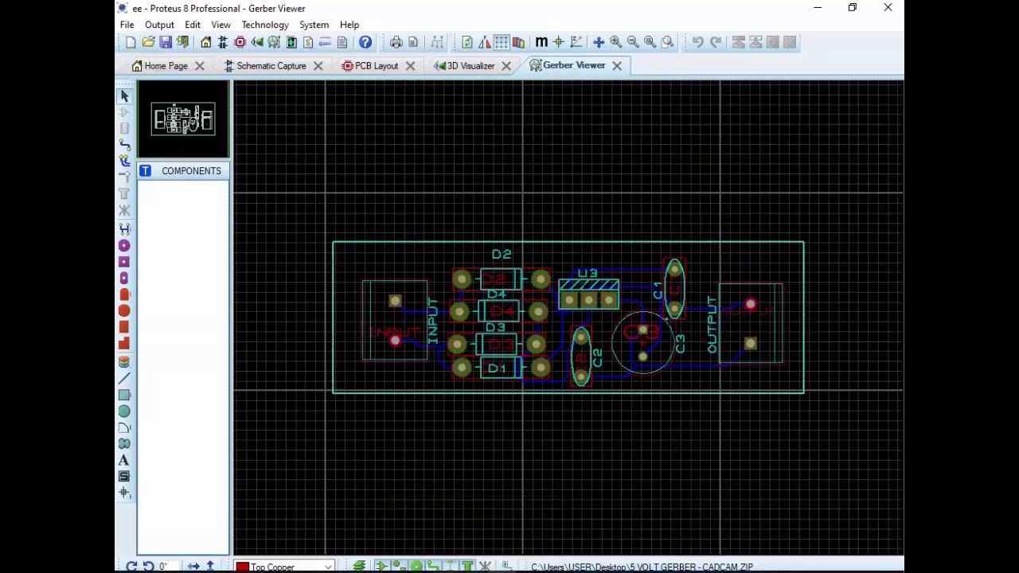
left_click(415, 501)
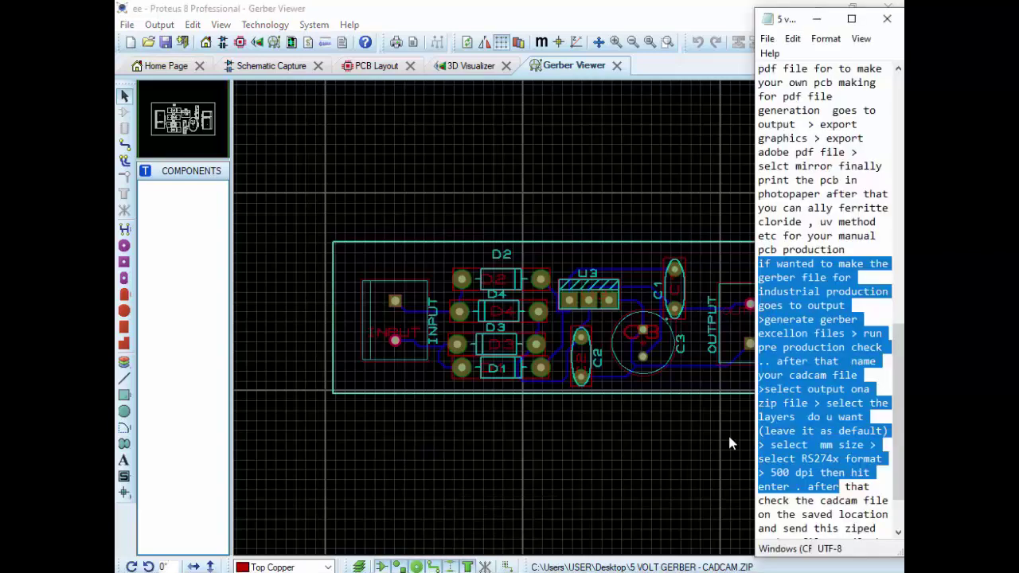
scroll(601, 335, "down", 3)
left_click(809, 475)
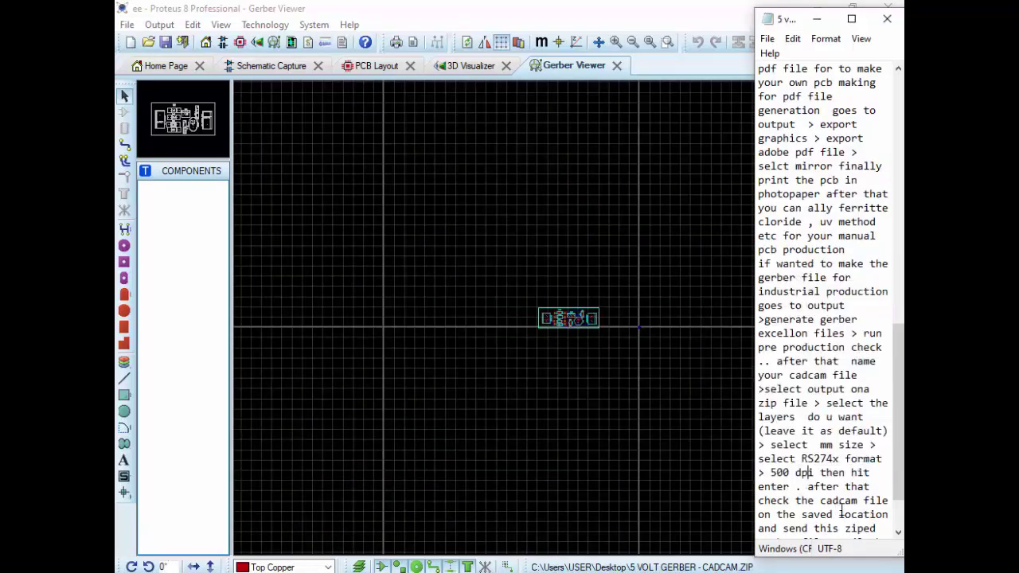
scroll(842, 487, "down", 2)
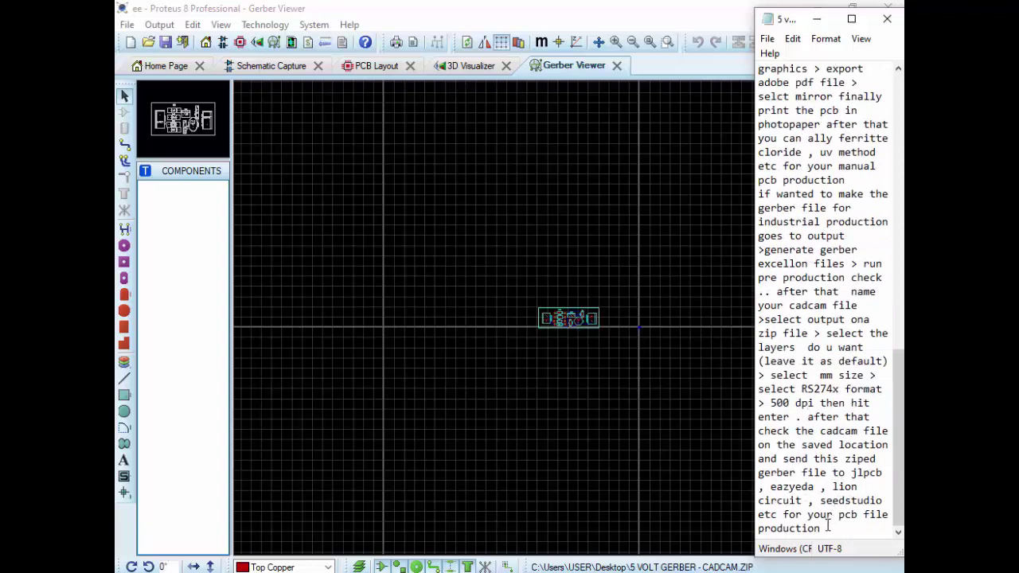
left_click_drag(822, 528, 805, 417)
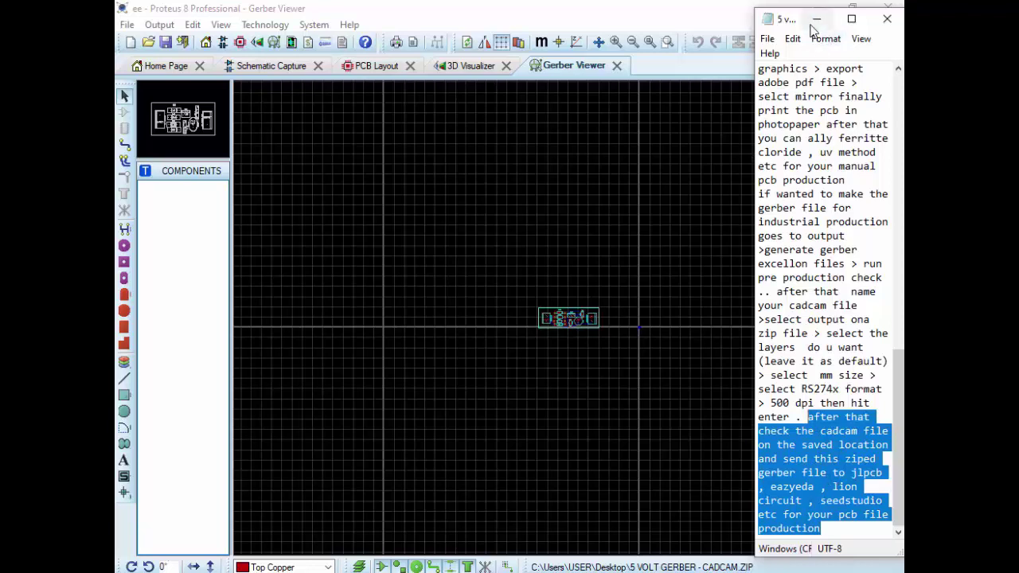
Step: Open 5 VOLT GERBER - CADCAM.ZIP from the desktop in WinRAR, confirm its 11 files, and close it
left_click(817, 19)
left_click(817, 8)
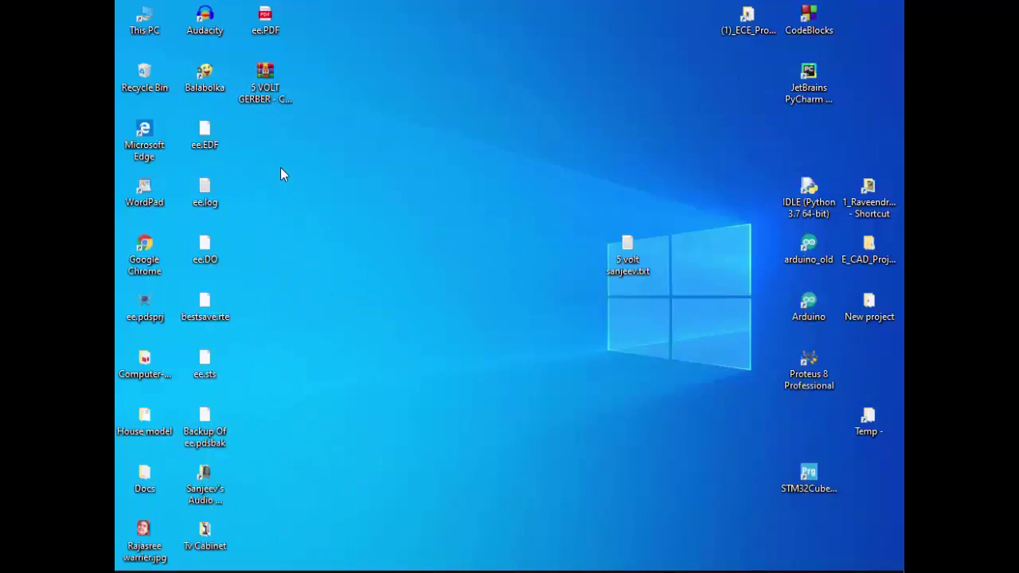
left_click_drag(269, 94, 455, 237)
double_click(452, 242)
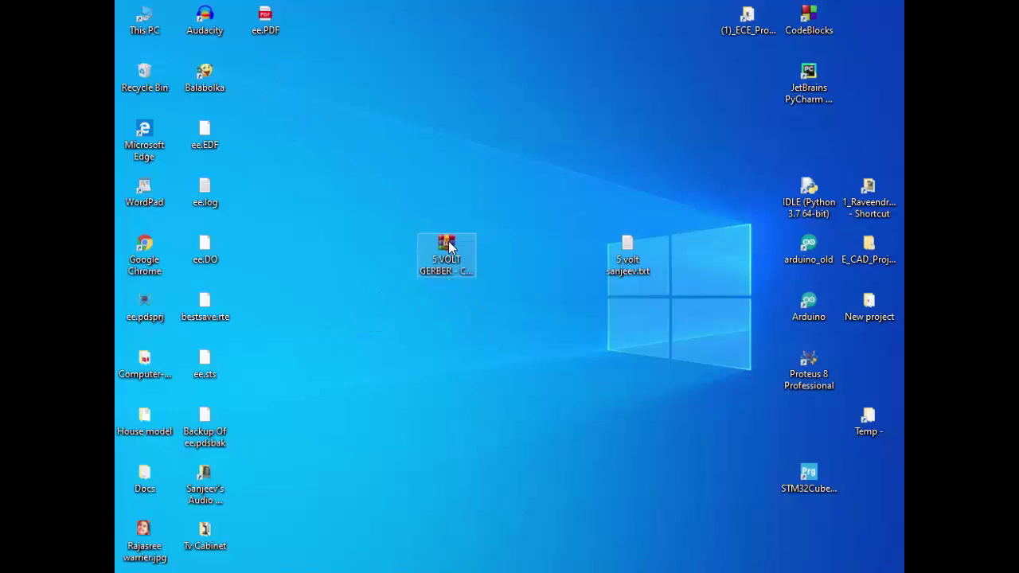
left_click_drag(340, 486, 343, 311)
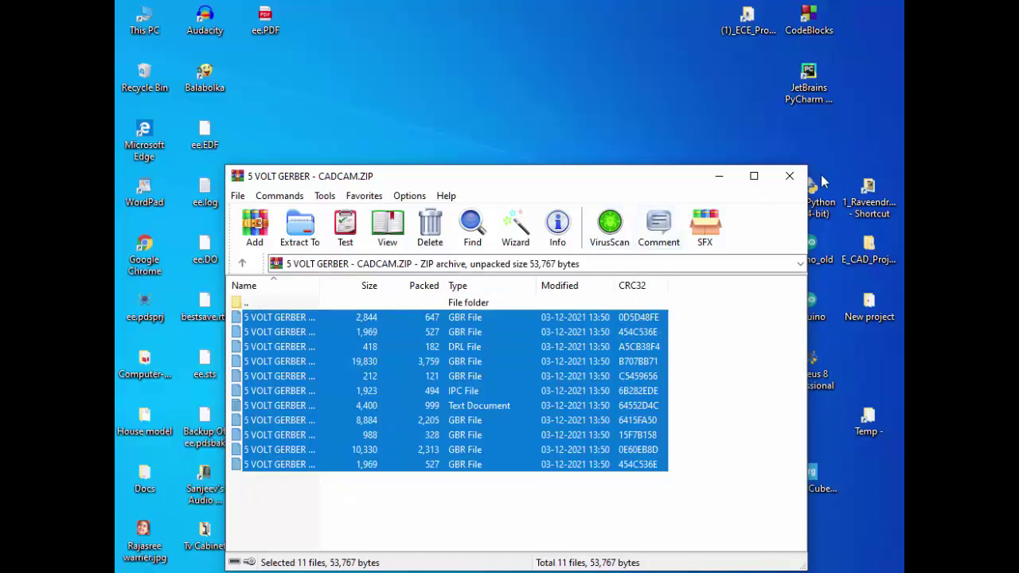
left_click(790, 176)
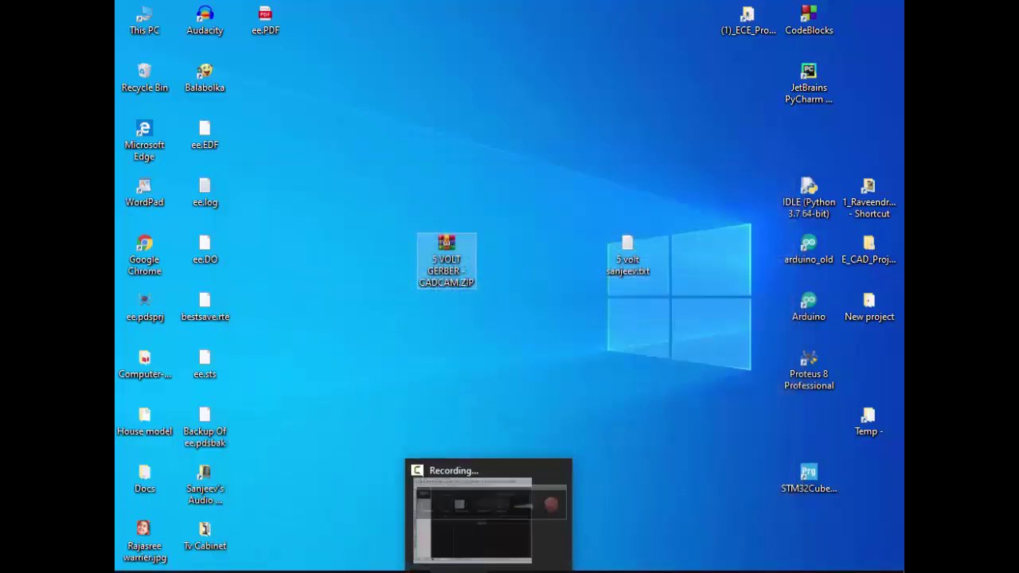
Step: Re-highlight the notes' final paragraph about sending the zip, then return to Proteus
left_click(418, 502)
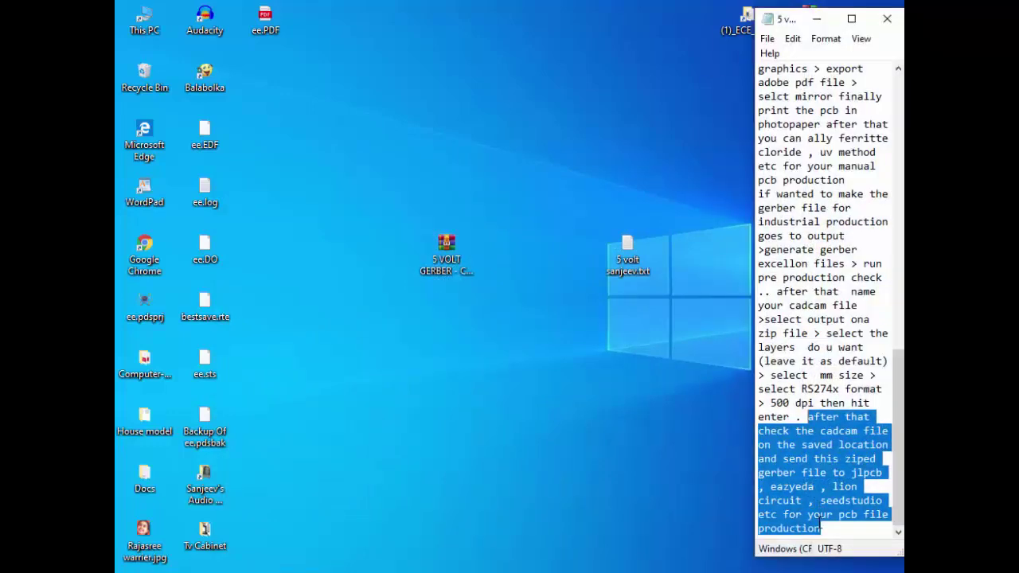
left_click(827, 527)
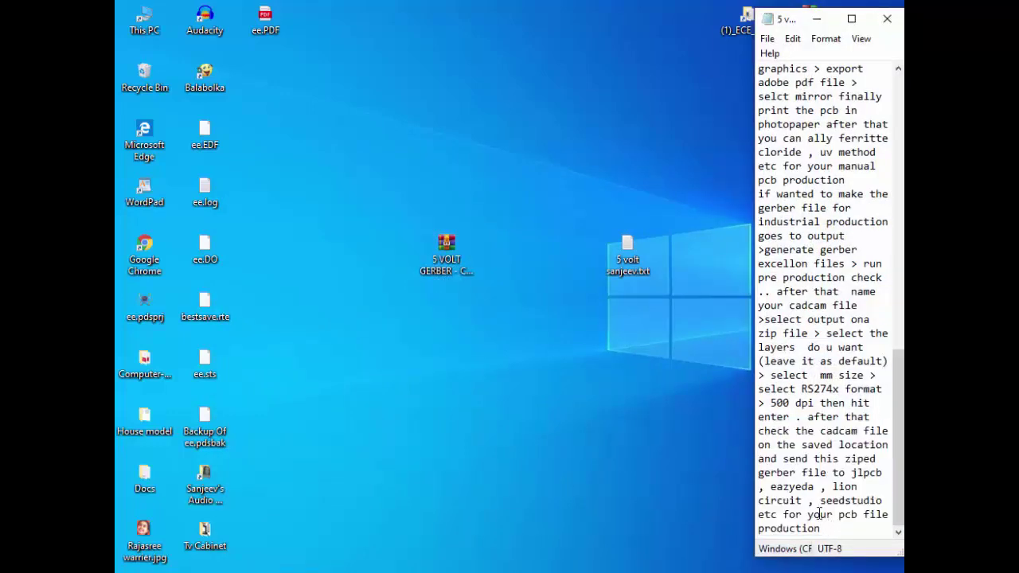
left_click_drag(820, 527, 811, 417)
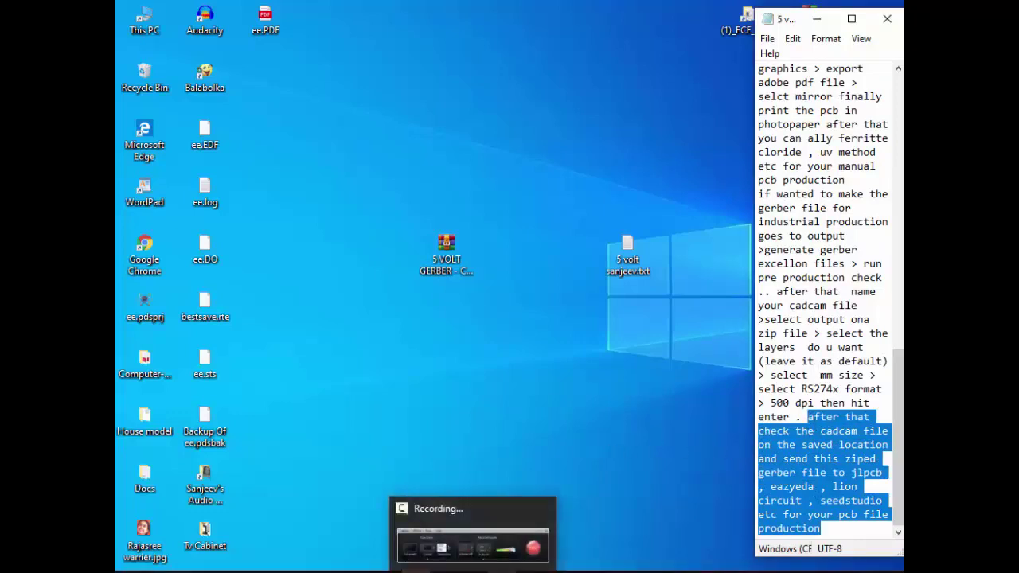
left_click(502, 501)
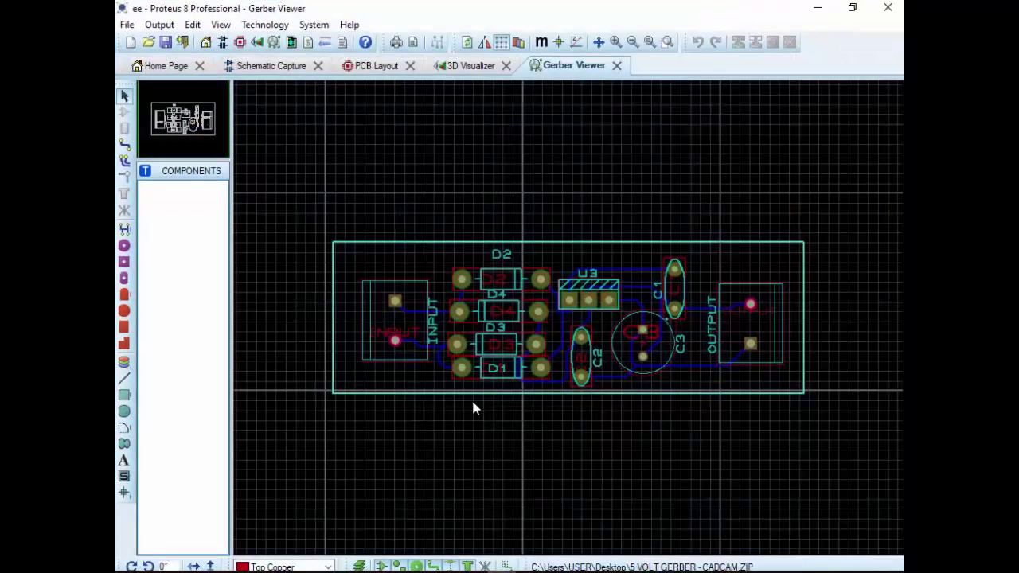
Step: Switch through schematic and PCB layout to the 3D view, flipping the board to inspect both sides
left_click(269, 67)
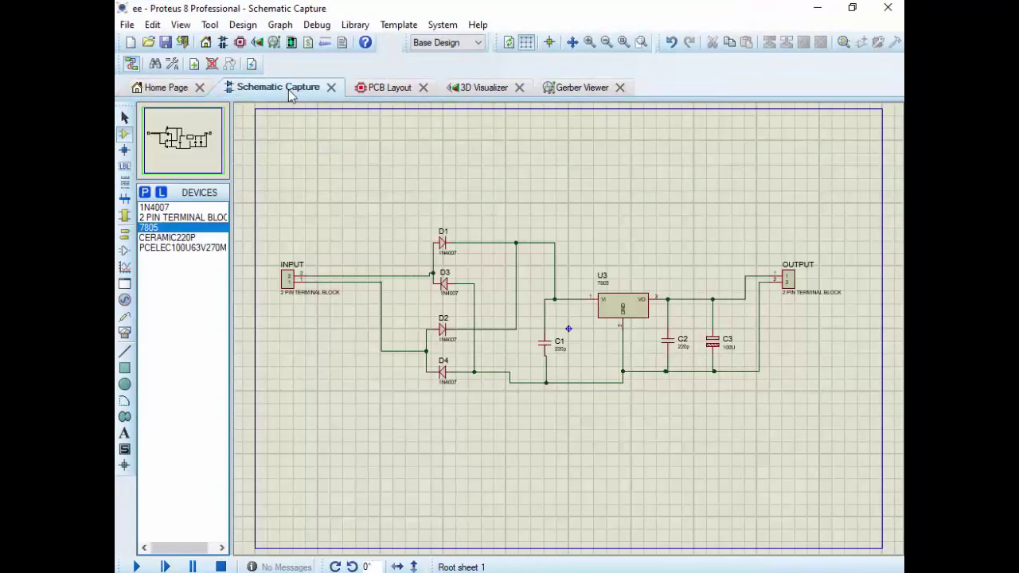
left_click(392, 90)
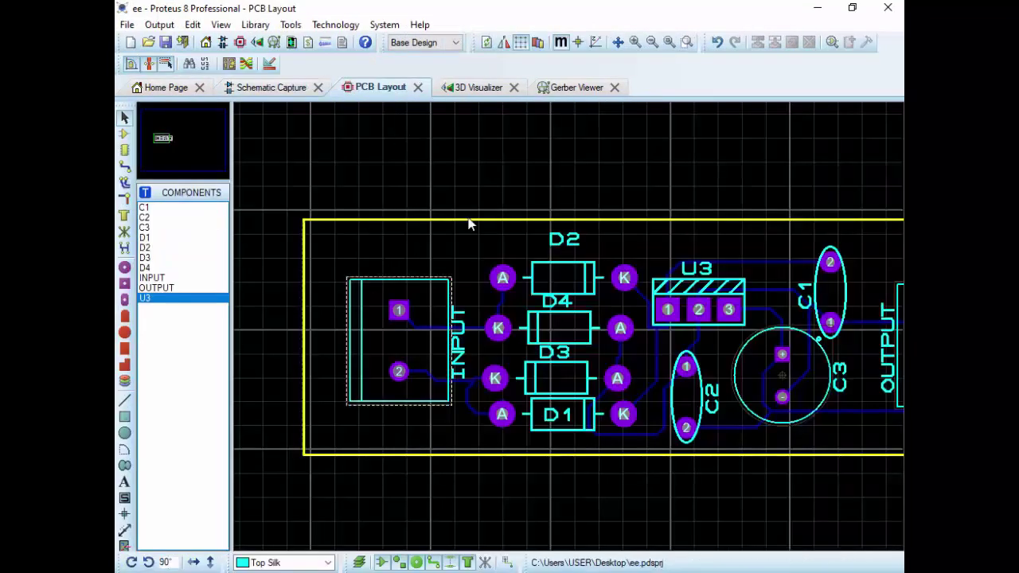
left_click(481, 87)
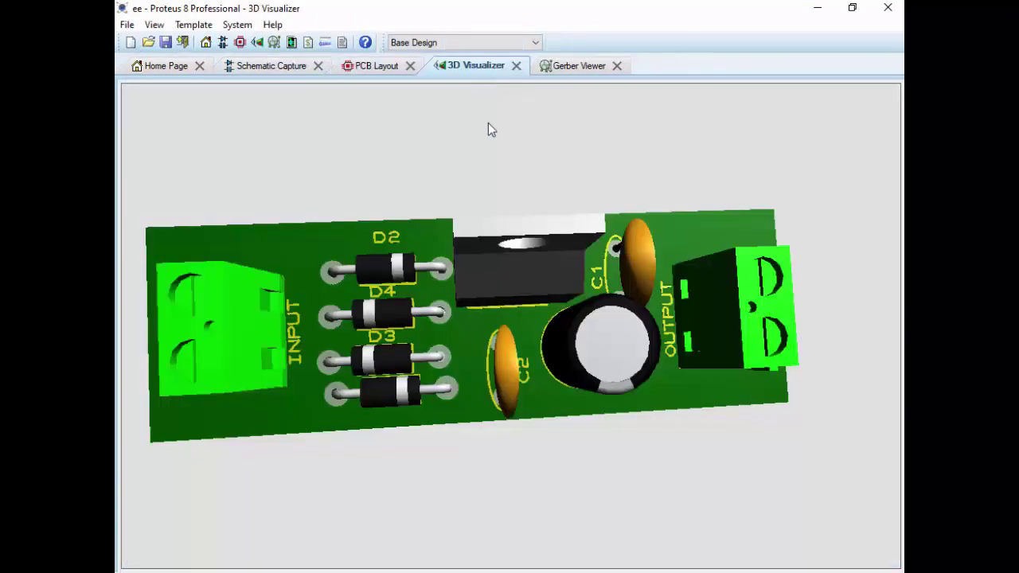
middle_click(485, 310)
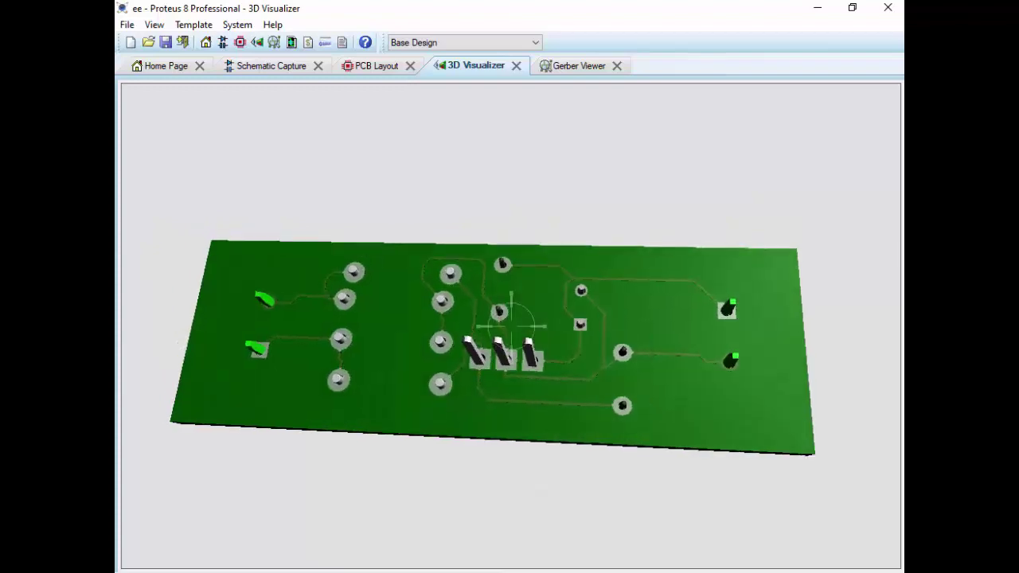
scroll(511, 326, "up", 2)
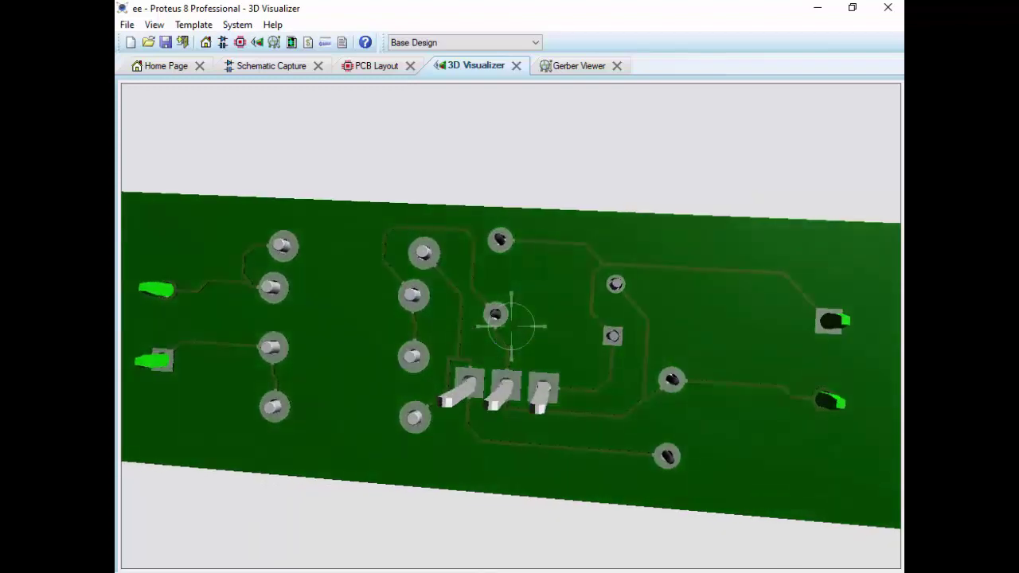
middle_click_drag(511, 326, 511, 326)
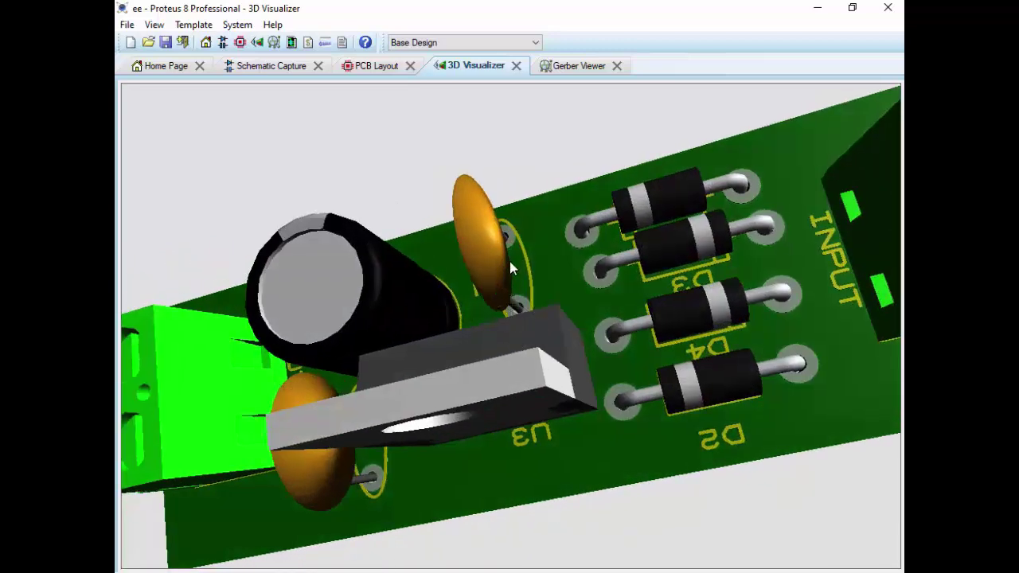
Step: Add the 2D text '5 VOLT PCB BOARD' to the PCB layout, dismissing the design rule error
left_click(374, 67)
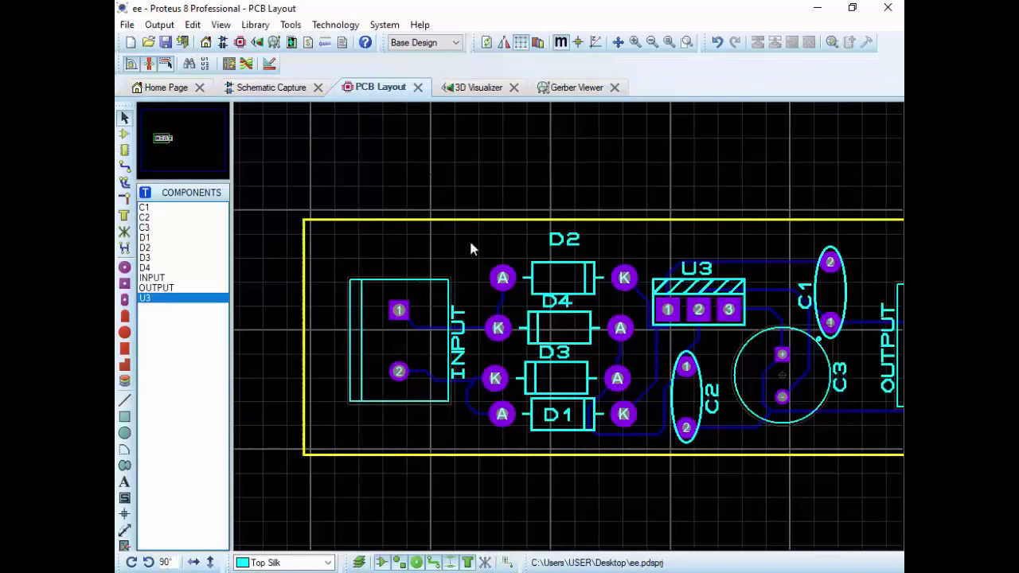
scroll(537, 307, "down", 3)
scroll(537, 307, "up", 1)
scroll(628, 307, "up", 2)
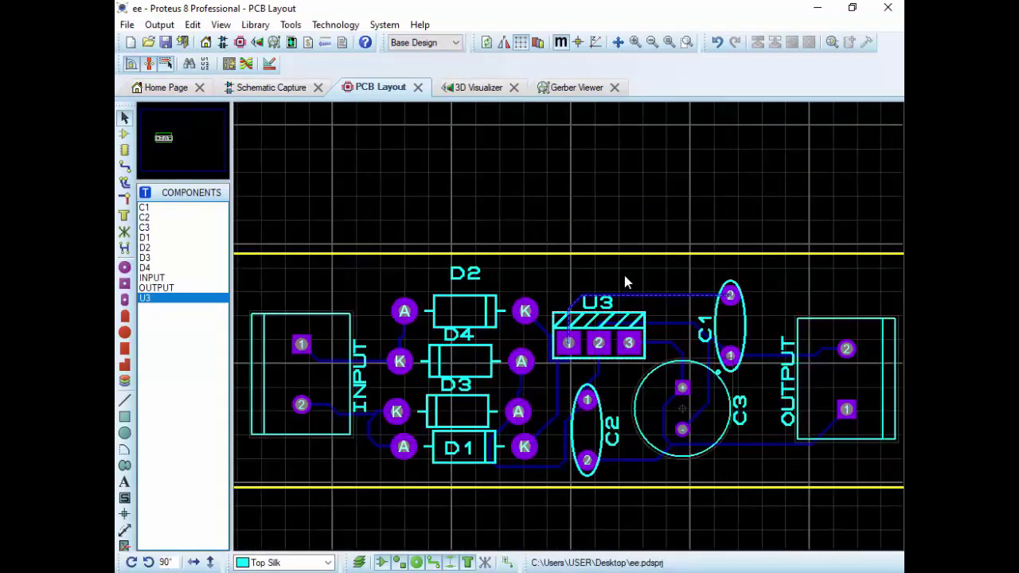
left_click(124, 482)
left_click(575, 272)
type("5 VOLT PCB BOARD")
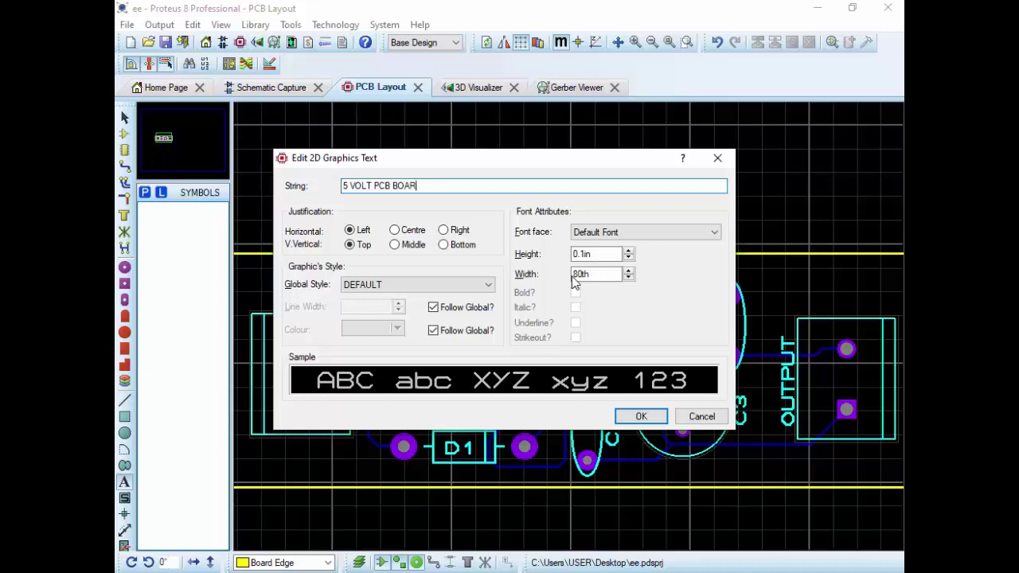
left_click(641, 416)
left_click(514, 335)
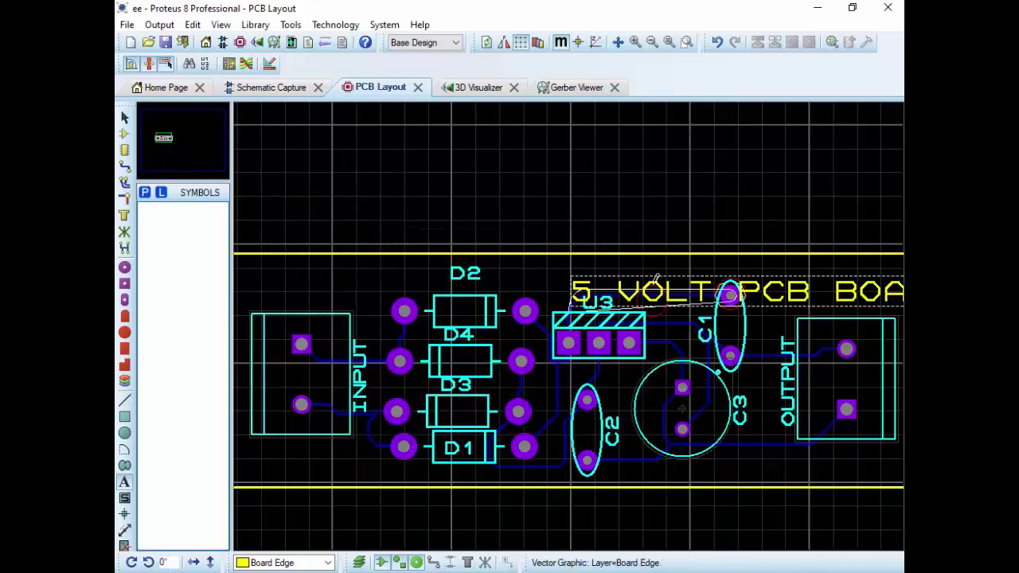
Step: Move the label along the board's top edge, save the project, and show the board in 3D
right_click(656, 276)
left_click(676, 287)
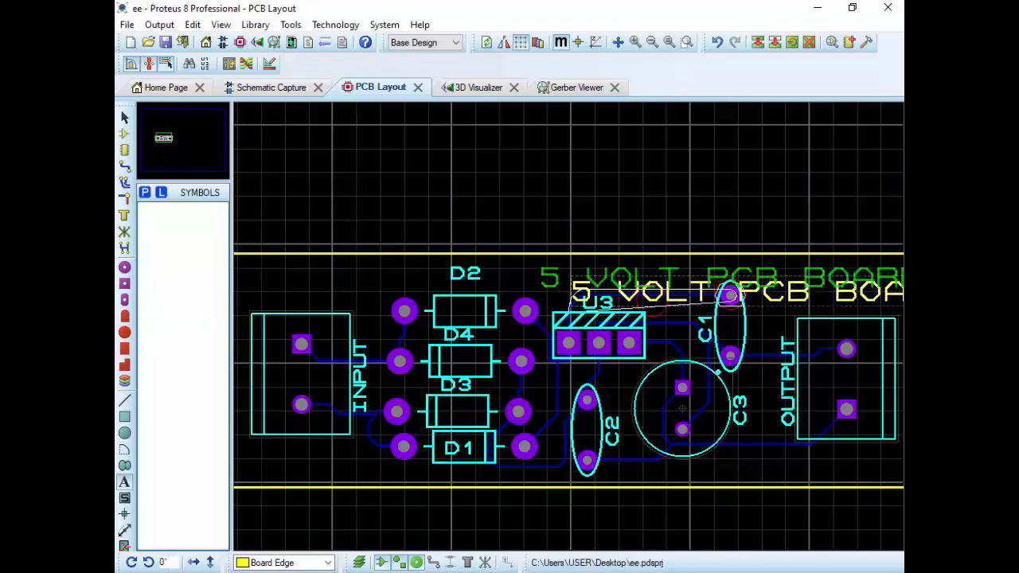
left_click(608, 271)
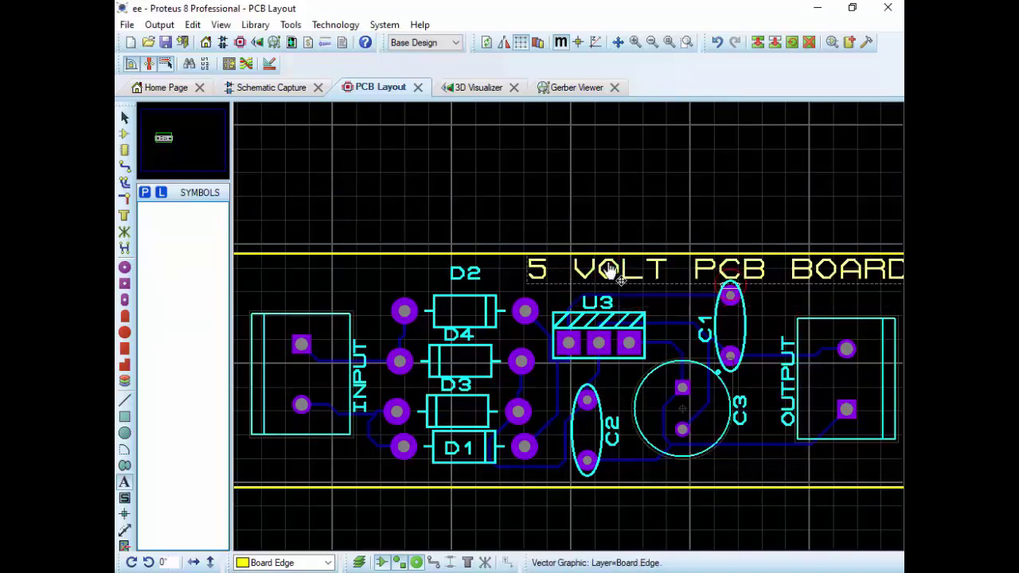
left_click(169, 45)
left_click(469, 88)
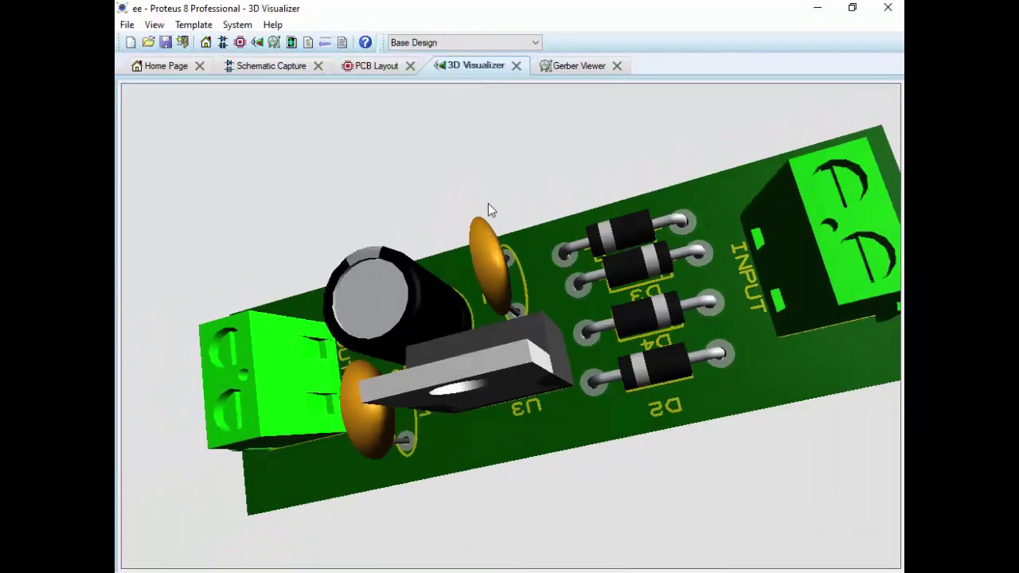
Step: Set the 3D board colour to red in Template > Colours
mouse_move(488, 203)
middle_mouse_down()
mouse_move(515, 325)
mouse_move(499, 324)
middle_mouse_up()
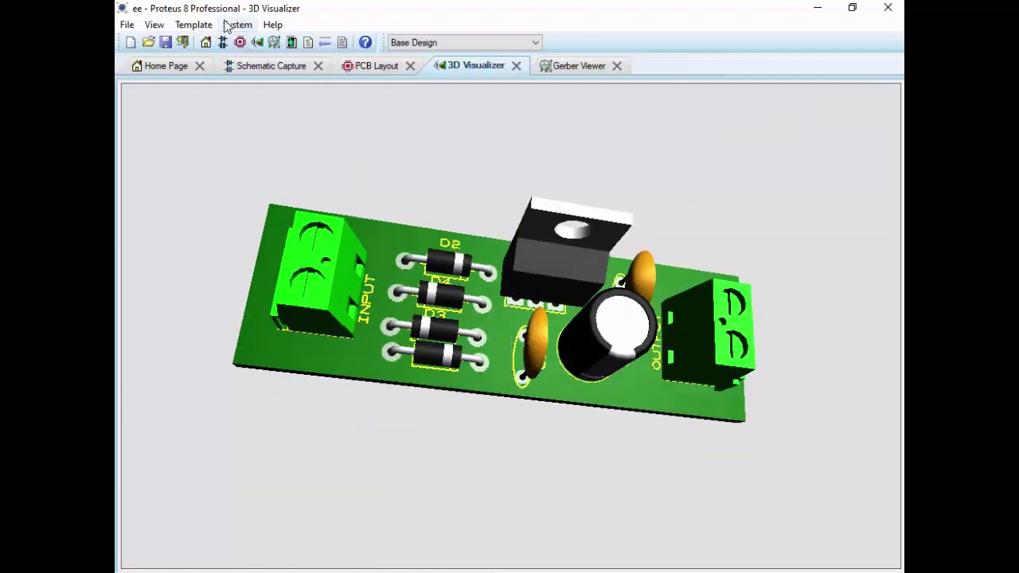
left_click(194, 25)
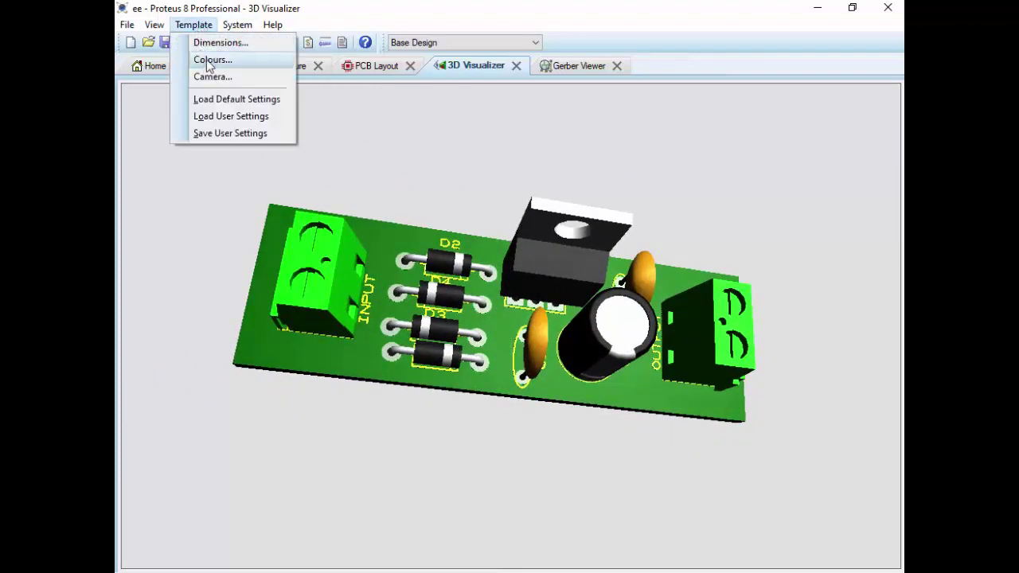
left_click(211, 61)
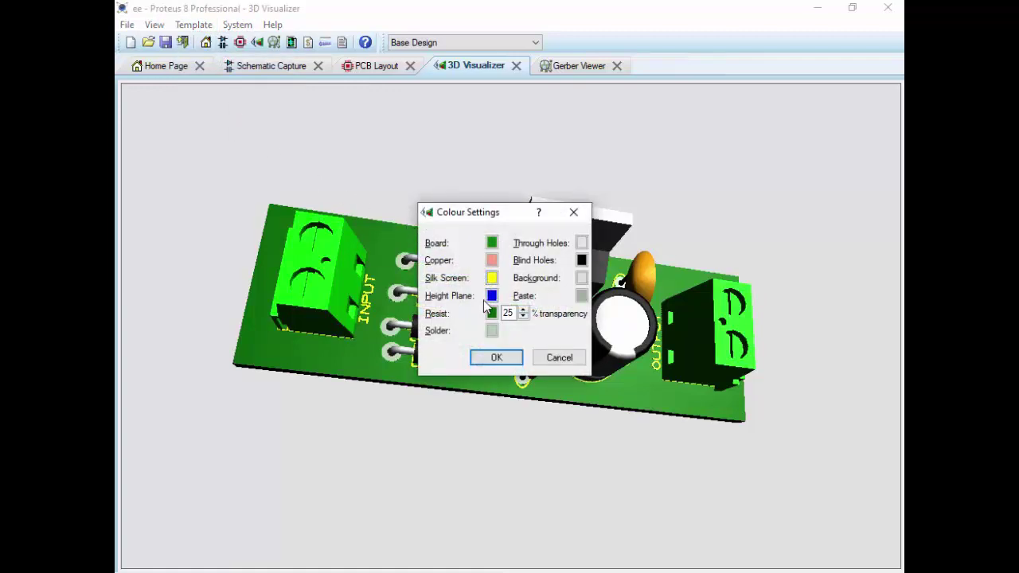
left_click(495, 244)
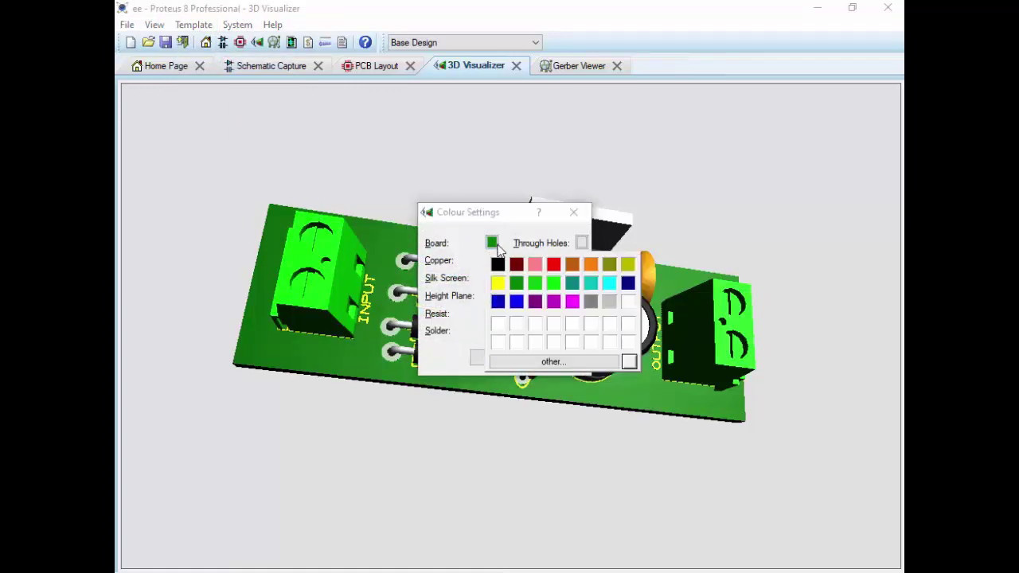
left_click(553, 264)
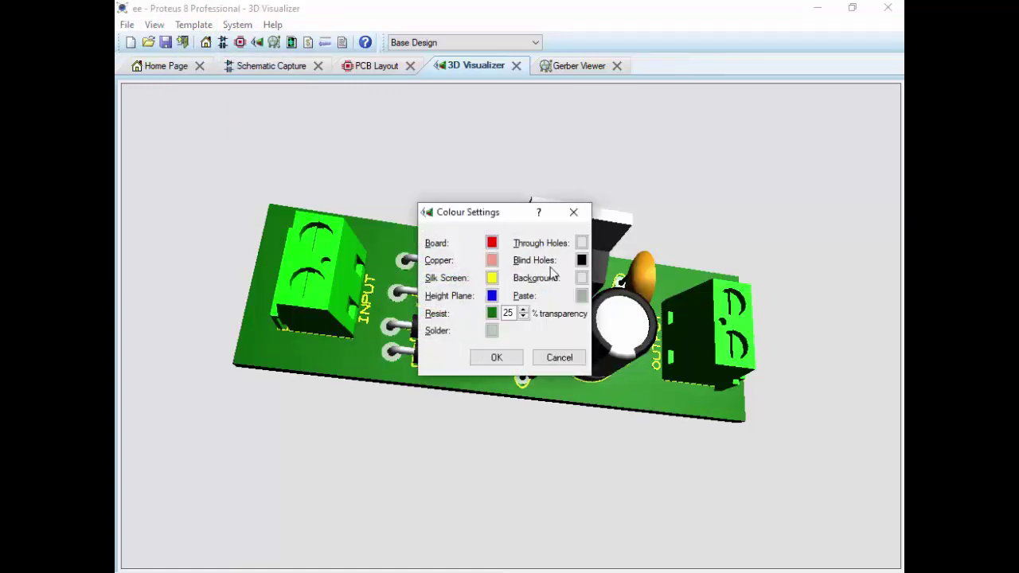
left_click(519, 359)
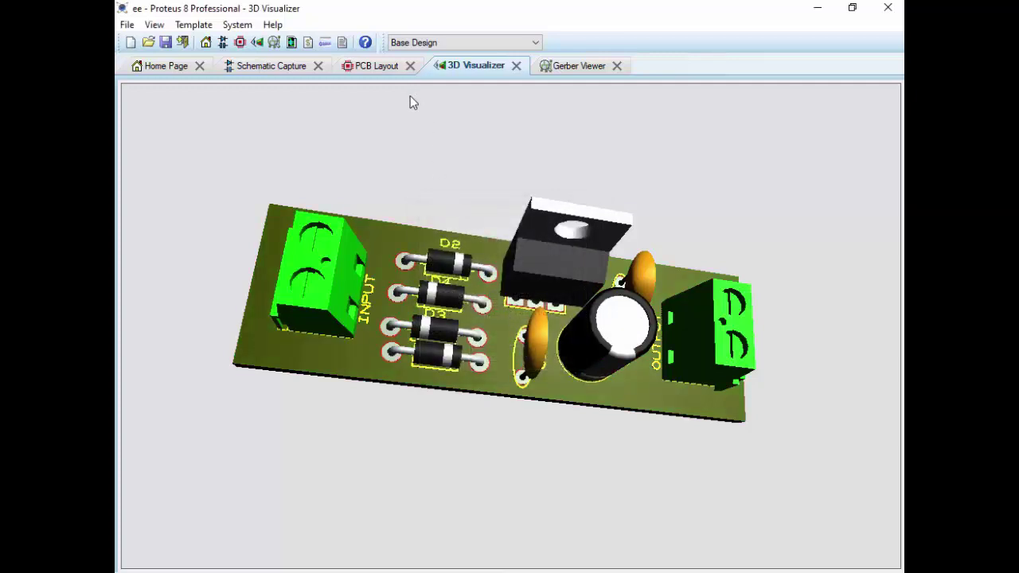
Step: Change the board colour to bright green and orbit to view the green board
left_click(199, 25)
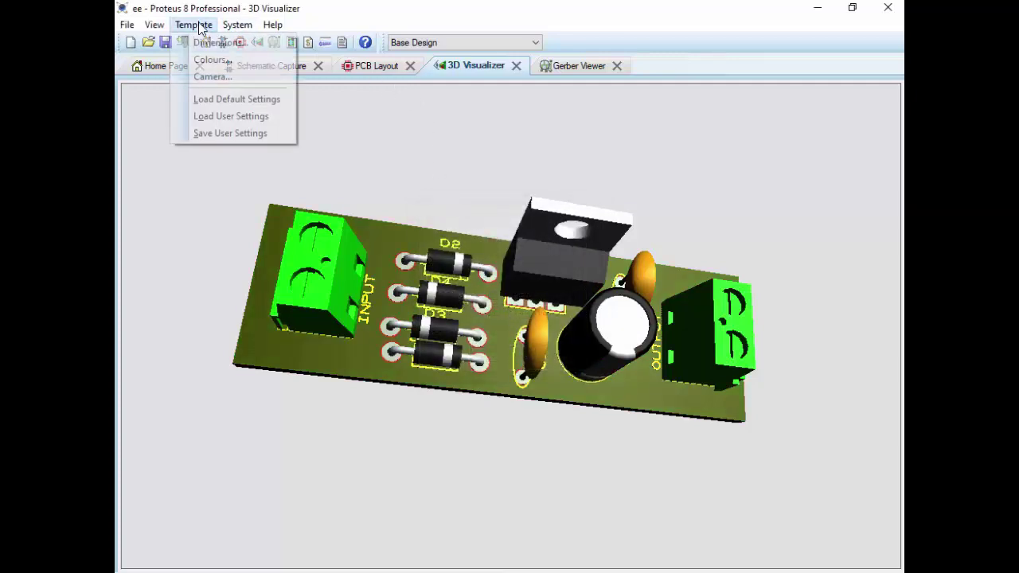
left_click(218, 60)
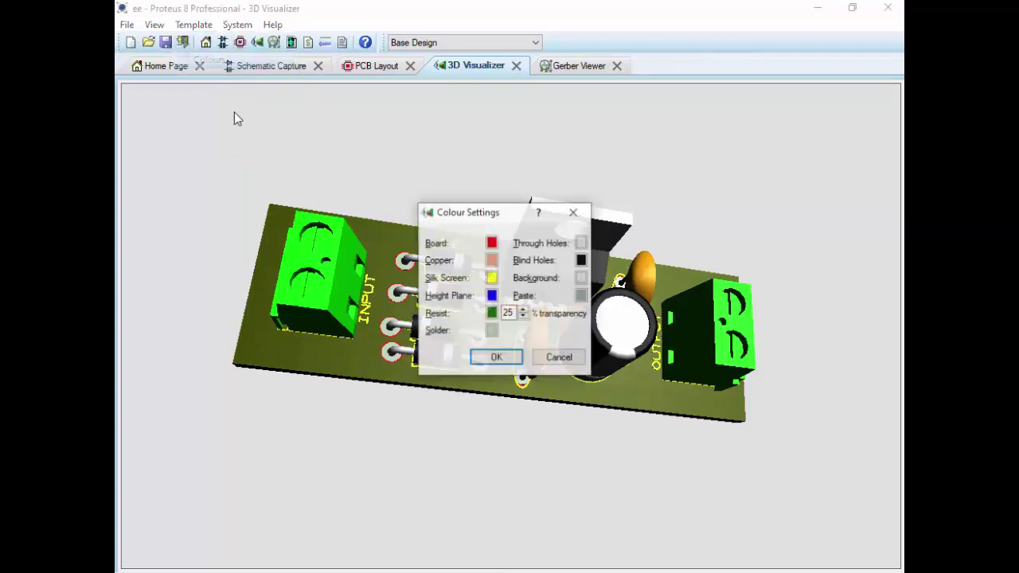
left_click(492, 243)
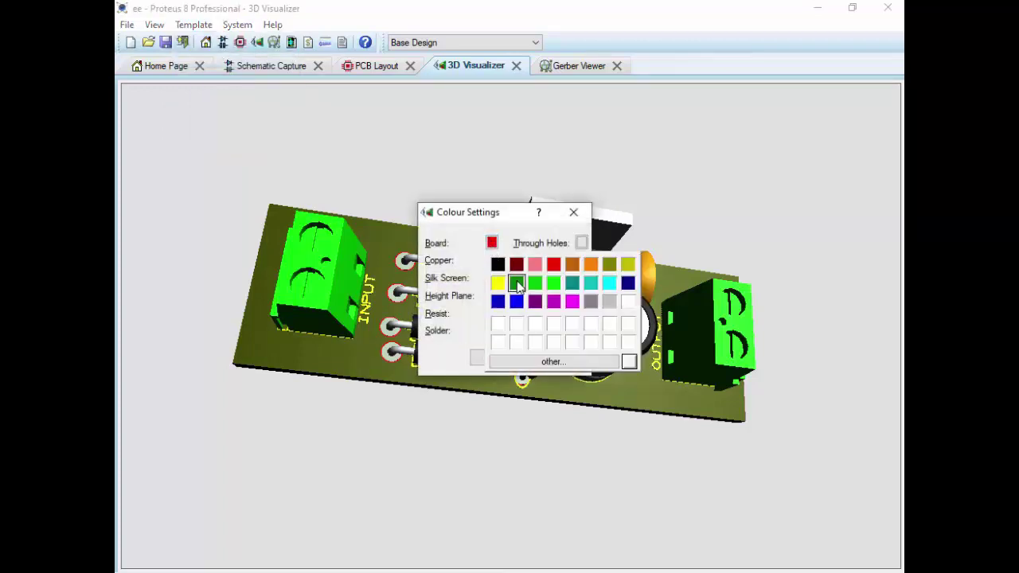
left_click(553, 284)
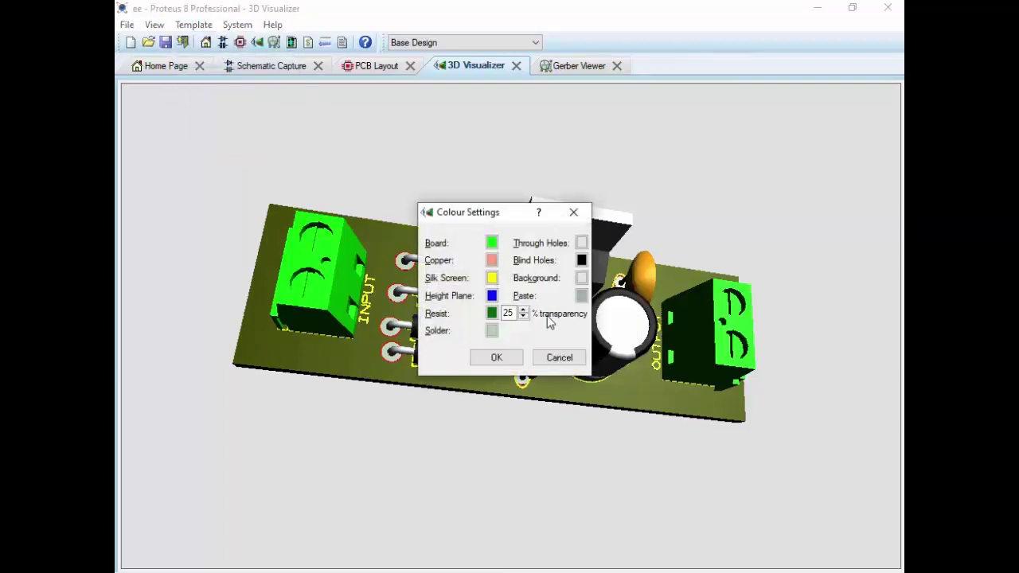
left_click(496, 358)
mouse_move(510, 361)
middle_mouse_down()
mouse_move(509, 286)
mouse_move(510, 342)
middle_mouse_up()
Step: Tilt and zoom the 3D view to inspect the green 5 V board from above
scroll(512, 319, "down", 2)
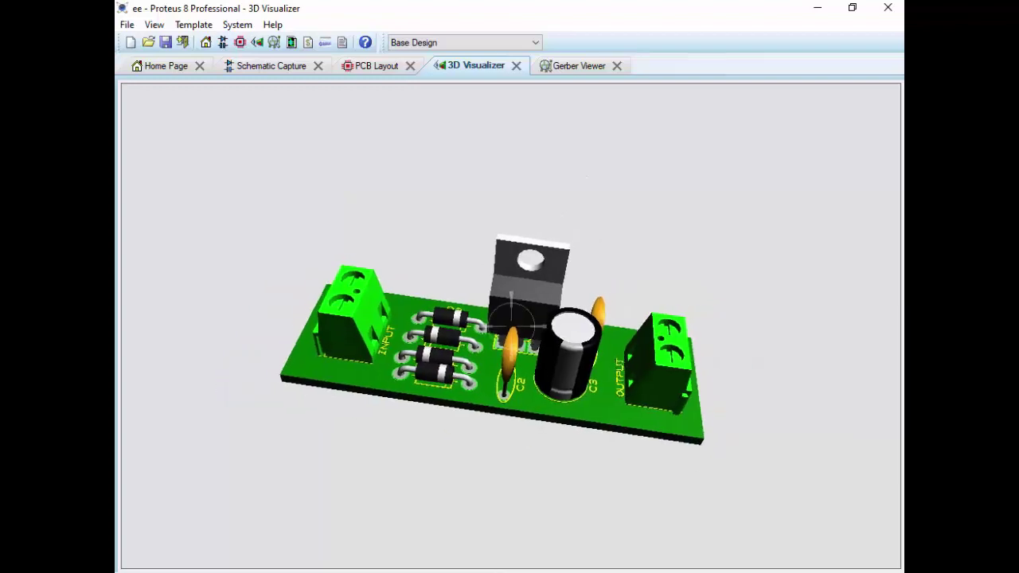
mouse_move(511, 322)
middle_mouse_down()
mouse_move(511, 332)
mouse_move(511, 322)
middle_mouse_up()
scroll(511, 323, "up", 3)
scroll(511, 325, "up", 2)
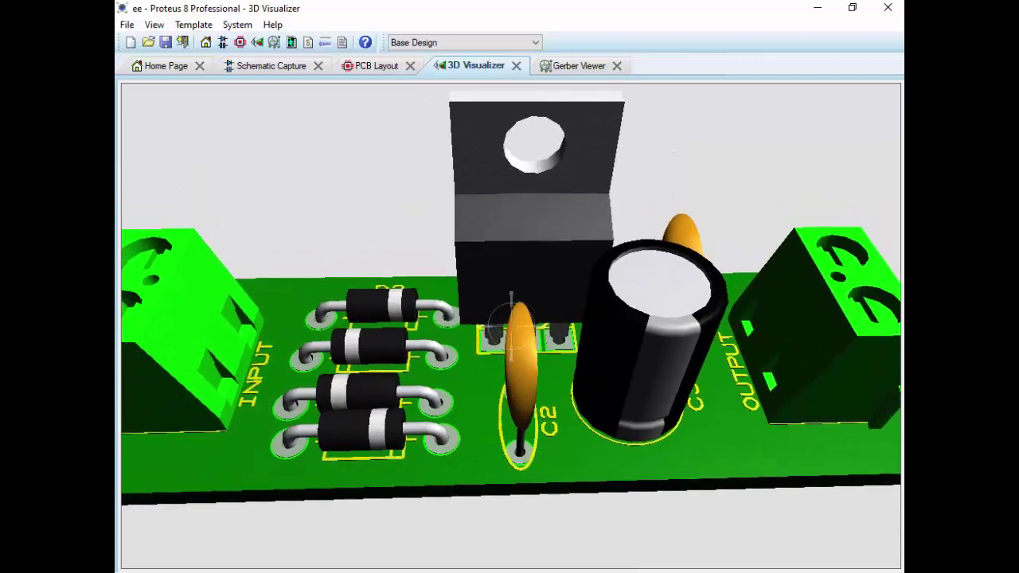
scroll(511, 325, "down", 1)
scroll(511, 325, "down", 1)
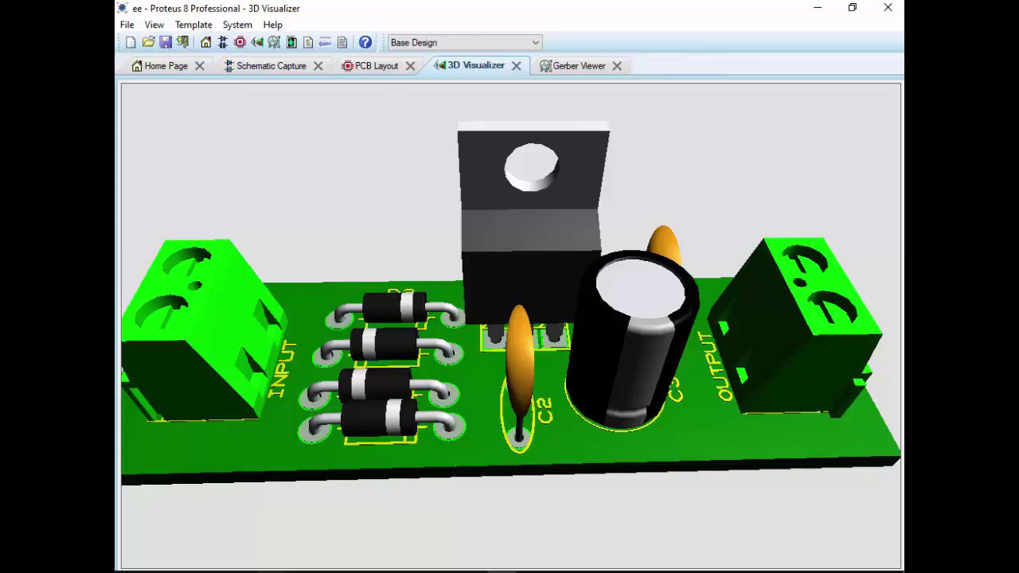
Step: End the Notepad notes with 'THANK U FRIENDS SEE YOU NEXT TIME', then return to the 3D board
left_click(418, 502)
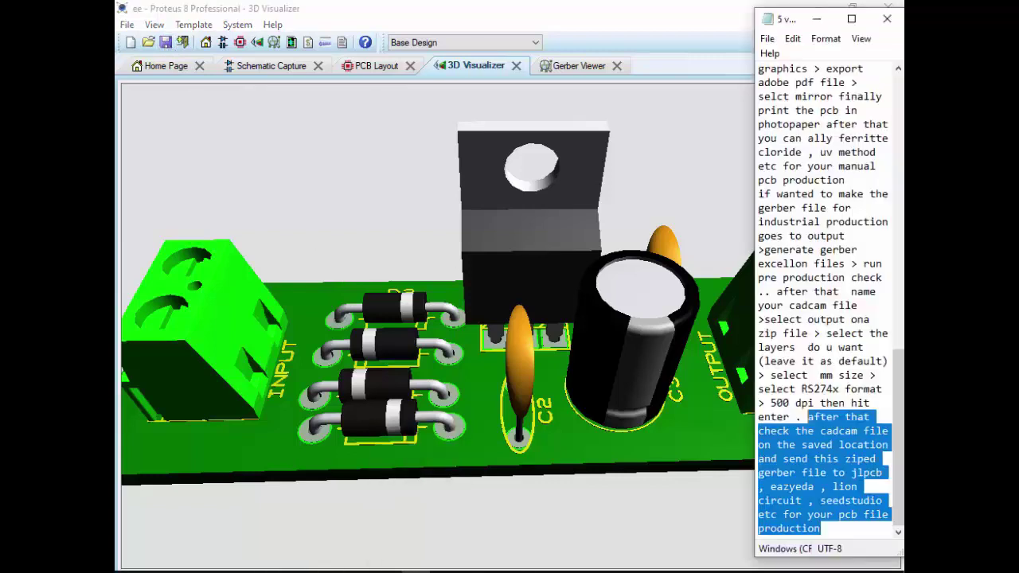
left_click(855, 529)
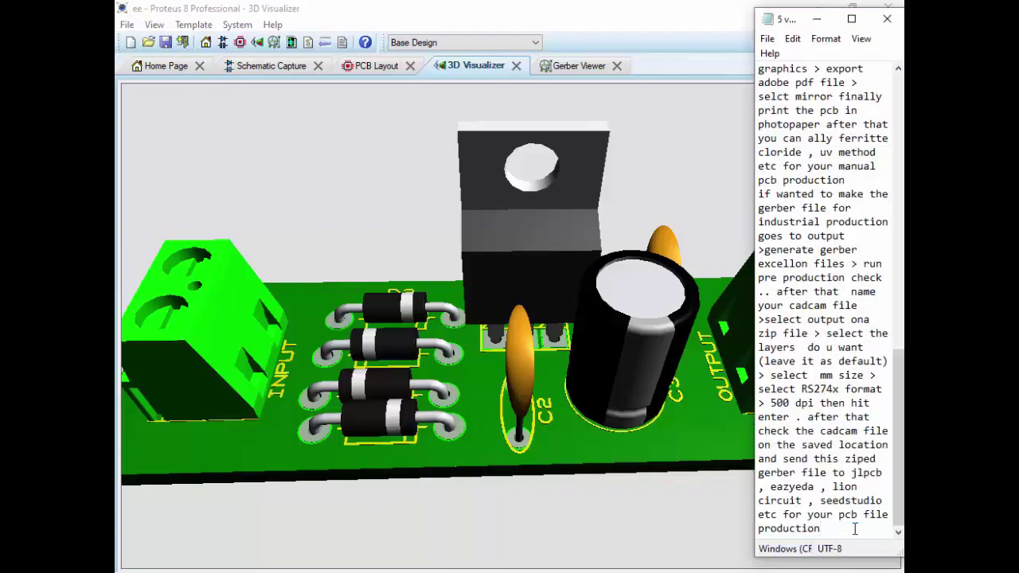
key("Return")
key("Return")
type("THANK U FRIENDS SEE Y")
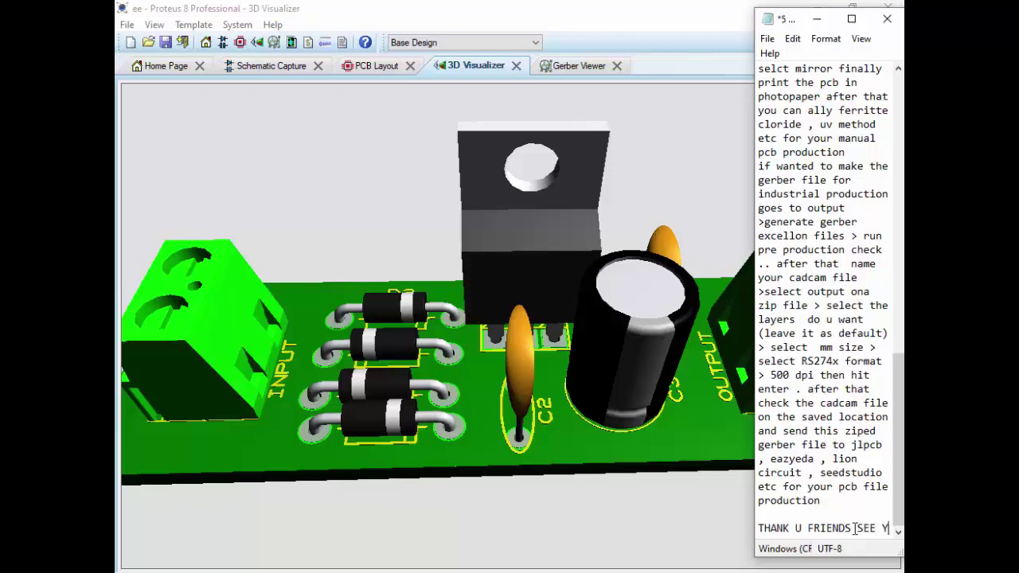
type("U NEXT TIME")
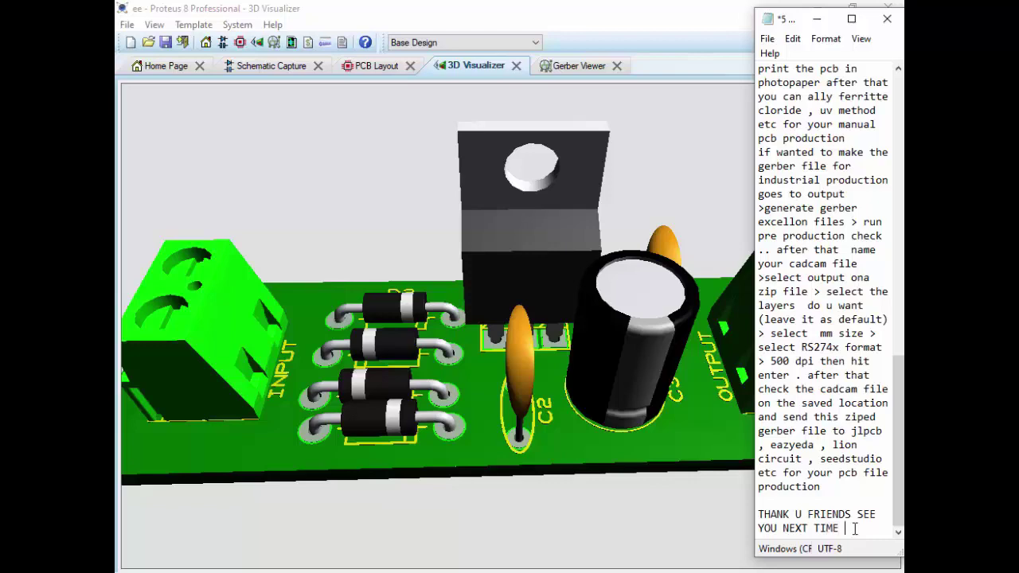
left_click(636, 529)
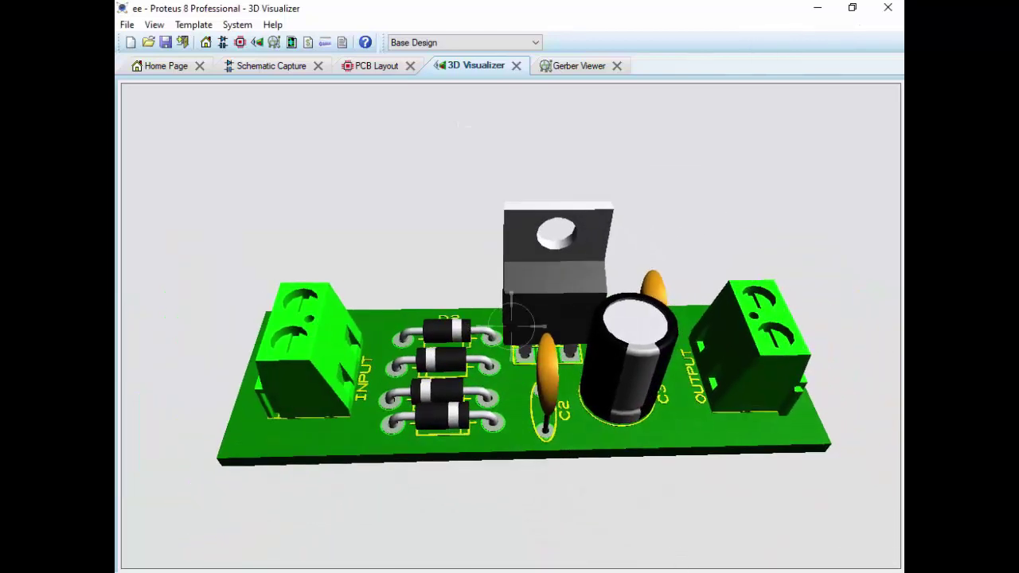